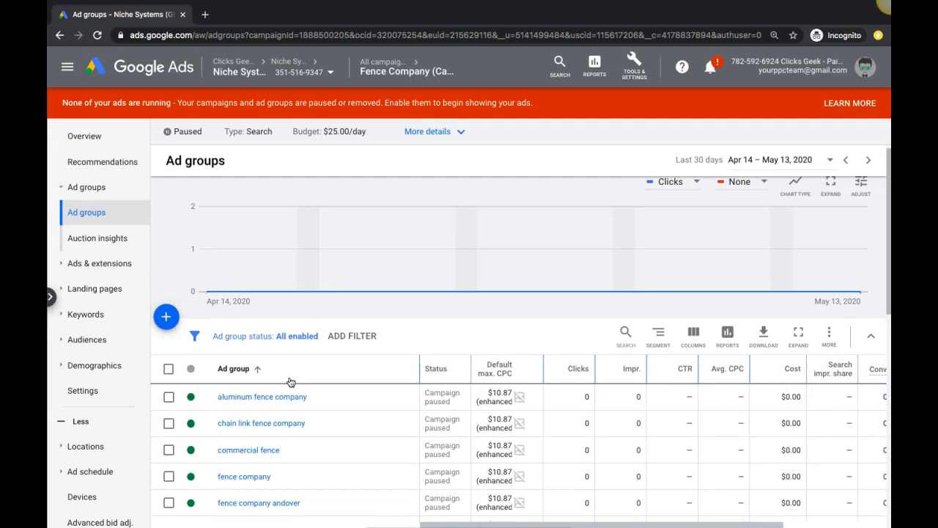
- Review the campaign's ad groups and its list of existing ads
scroll(290, 381, down, 4)
scroll(290, 382, up, 4)
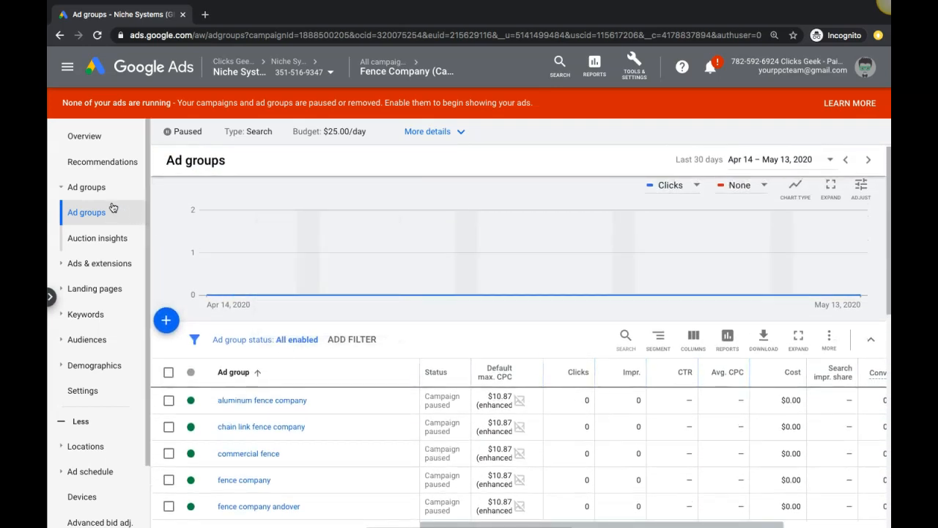
click(101, 266)
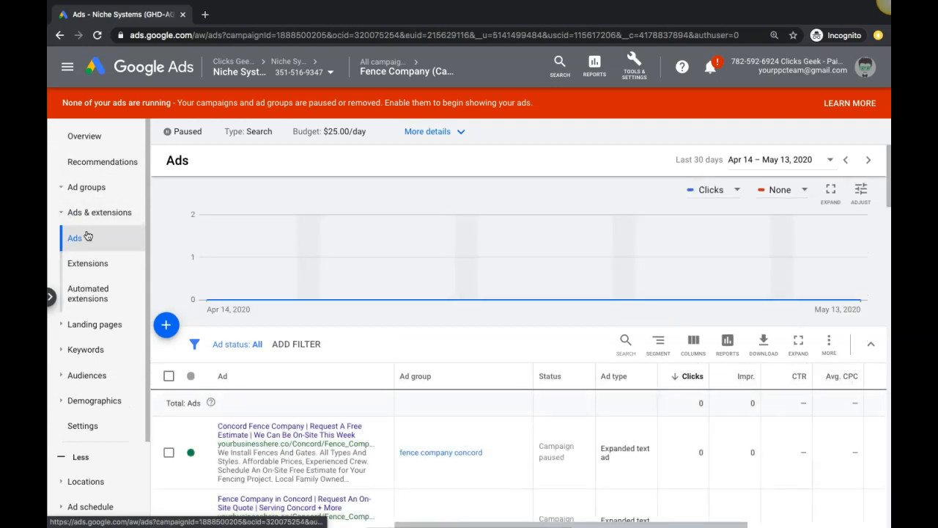
scroll(199, 261, down, 1)
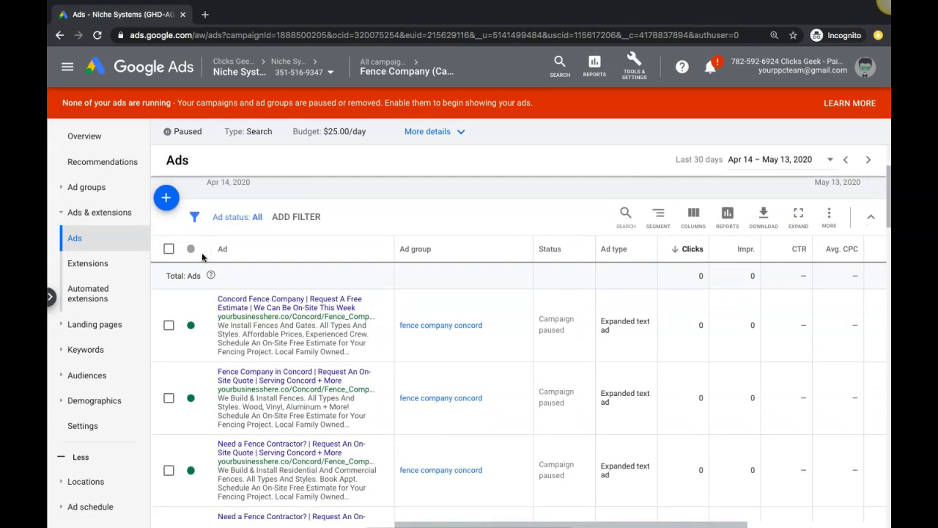
- Remove all existing ad extensions from the Fence Company campaign
click(100, 264)
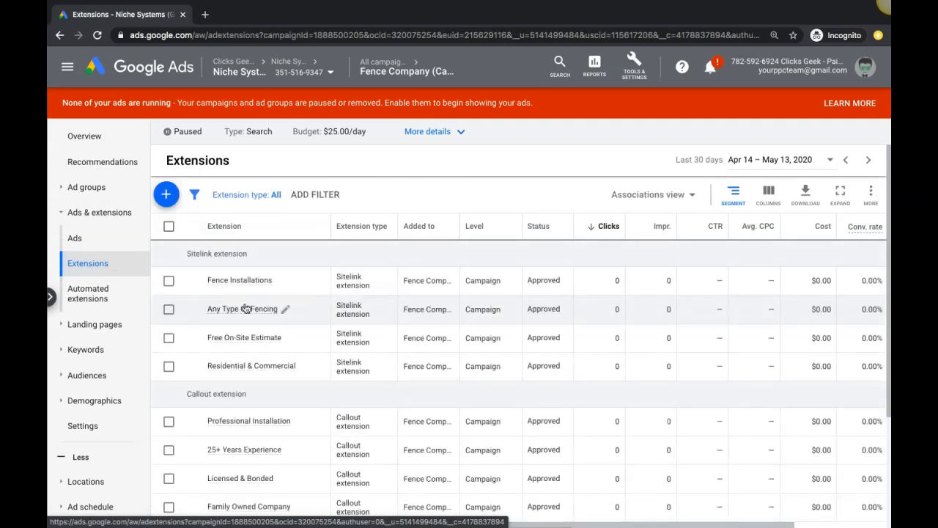
click(170, 229)
click(257, 195)
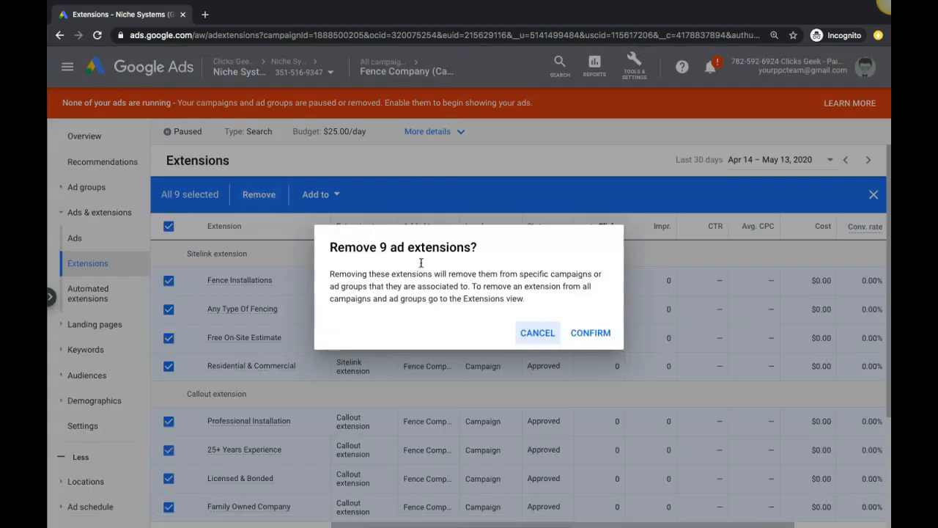
click(591, 333)
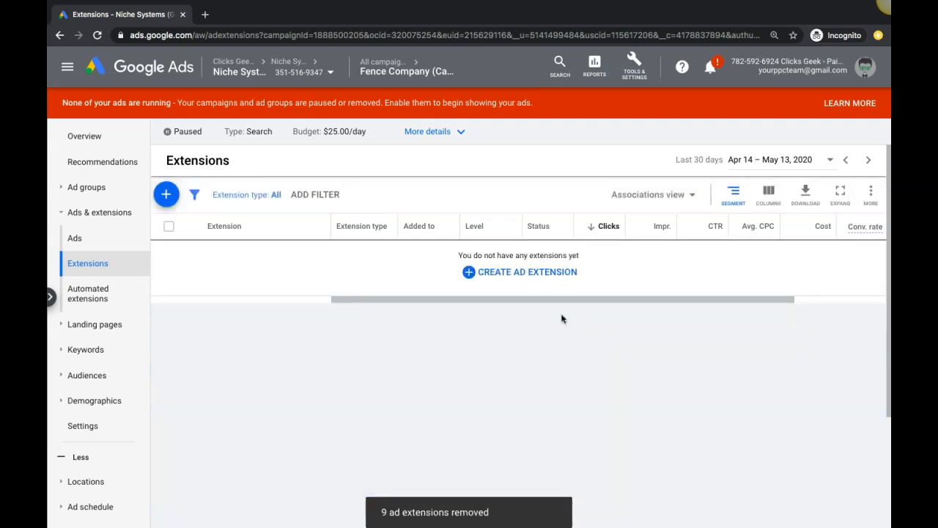
- Start a new sitelink extension for the campaign and set Sitelink 1's text to "BBB Acreditted"
click(173, 198)
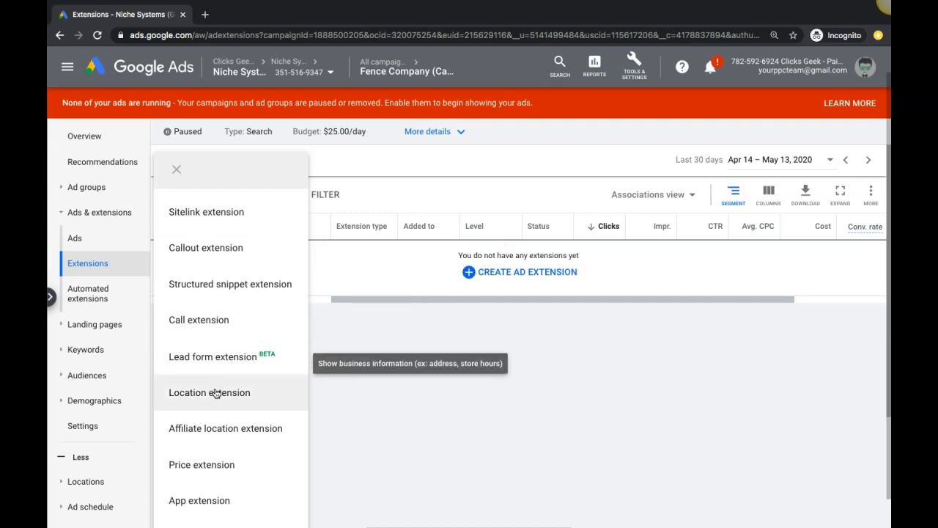
scroll(230, 436, down, 1)
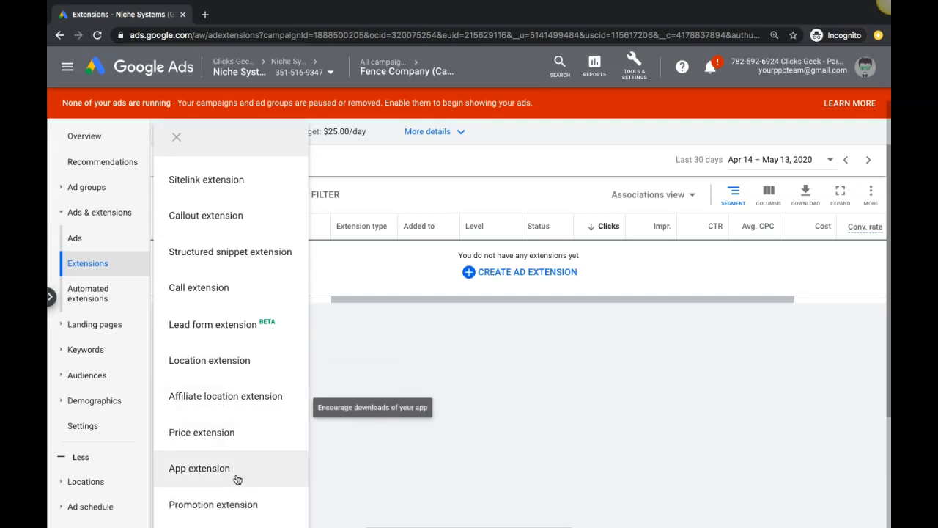
scroll(263, 360, up, 2)
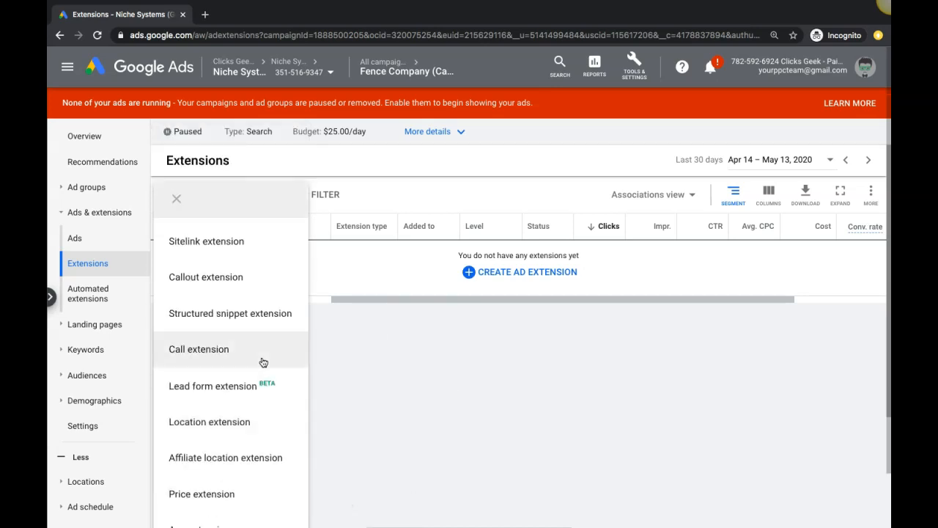
click(222, 250)
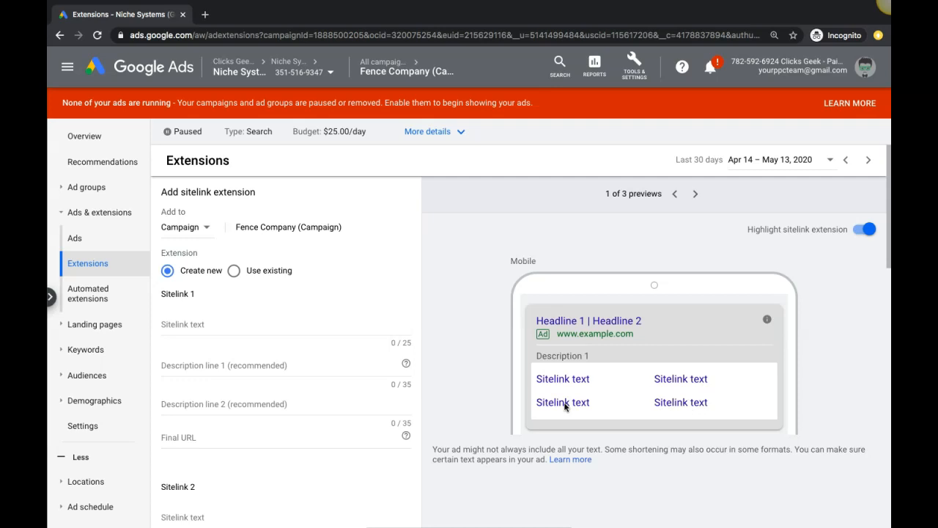
click(195, 325)
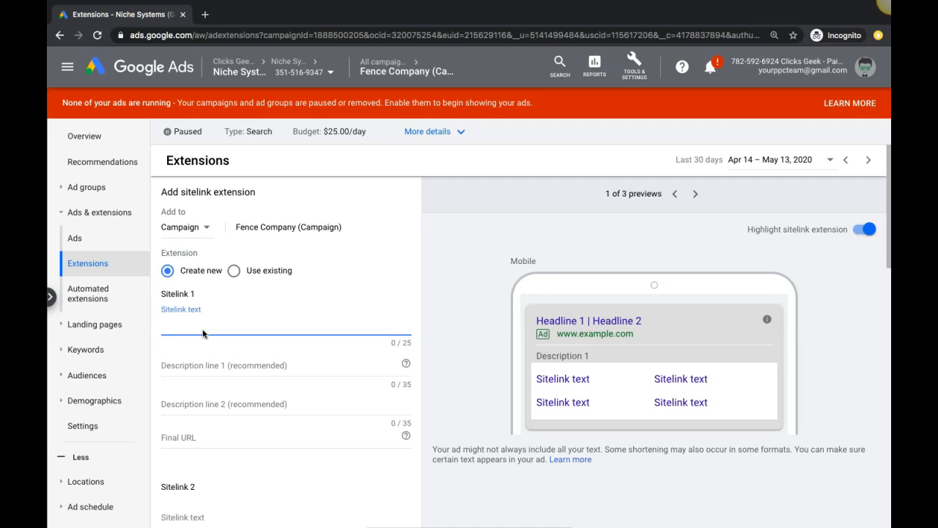
text(BBB Acreditted)
- Fill Sitelink 1's description lines with "Our company has a stellar" and "reputation with an a+ rating"
click(200, 362)
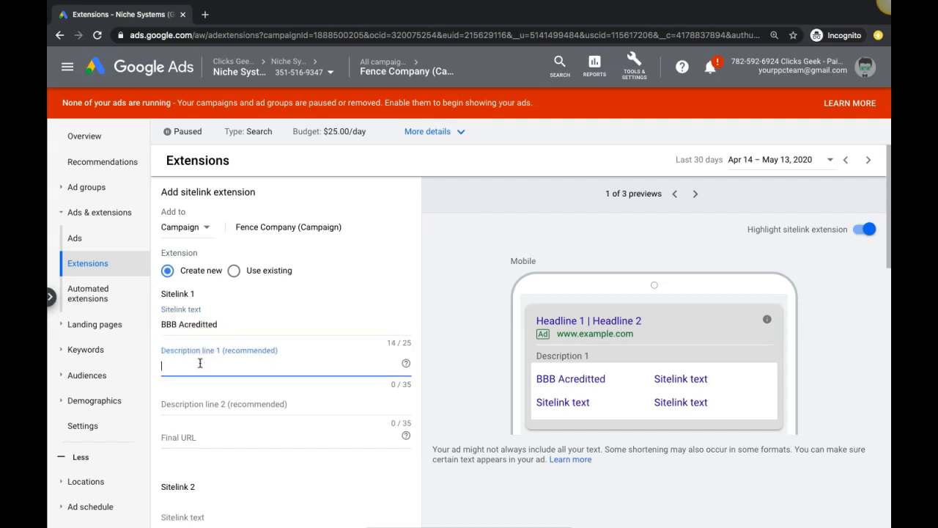
text(Our comasy is)
key(BackSpace)
key(BackSpace)
text(pany has a stellar)
click(174, 401)
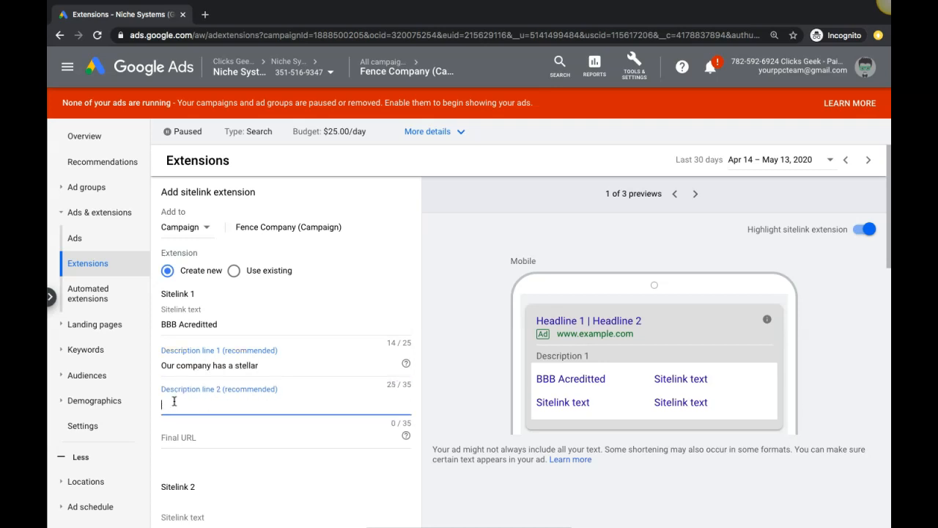
text(repatation with an a+ rating)
- Look over the empty Sitelink 2 fields and view the desktop preview of the sitelink ad
scroll(263, 376, down, 2)
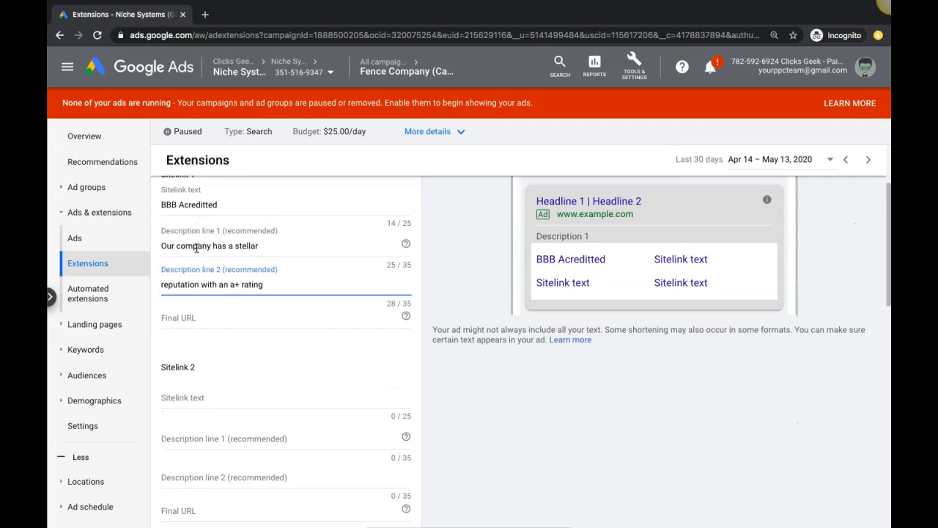
click(190, 393)
scroll(251, 381, down, 1)
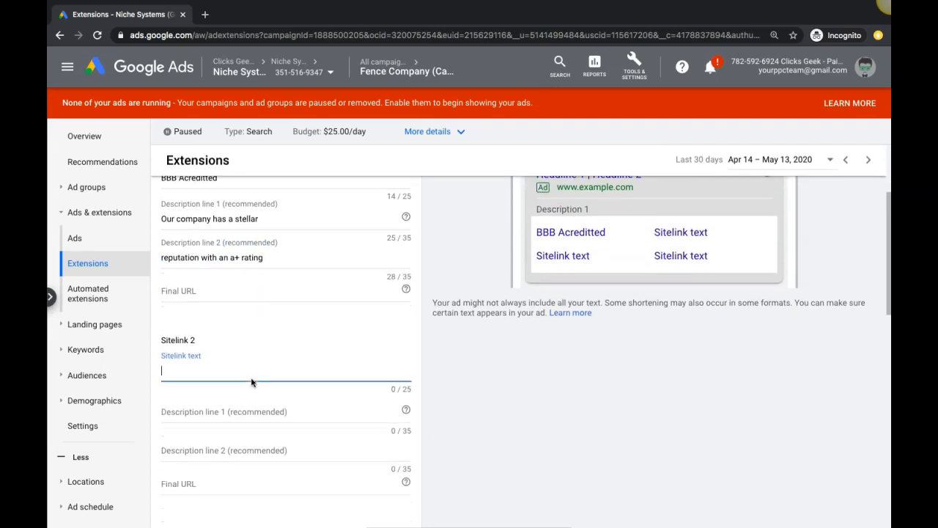
scroll(251, 381, up, 3)
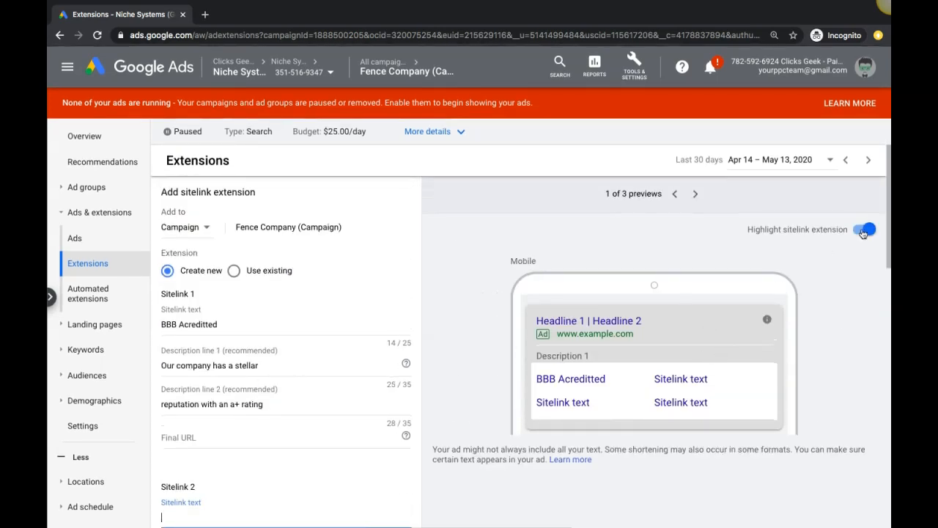
click(676, 195)
click(676, 194)
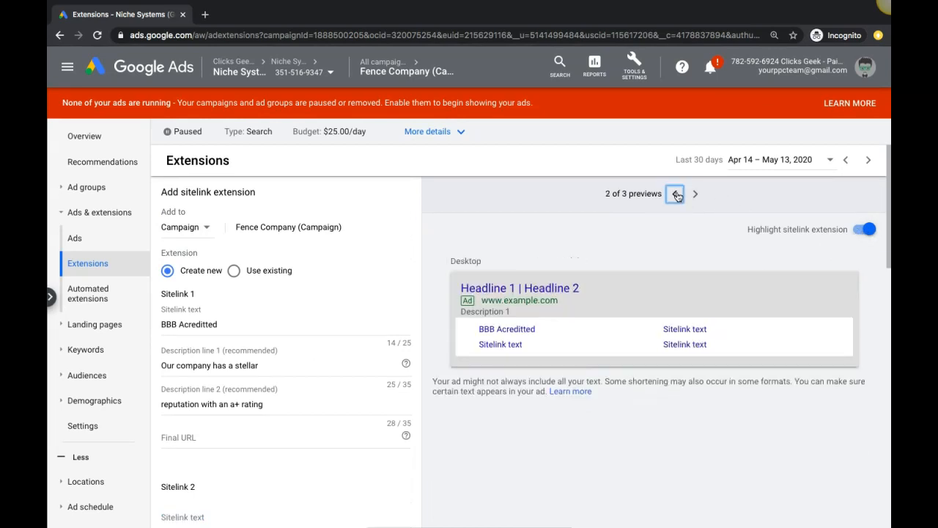
- Set Sitelink 1's final URL to yourbusinesshere.com
scroll(210, 361, down, 1)
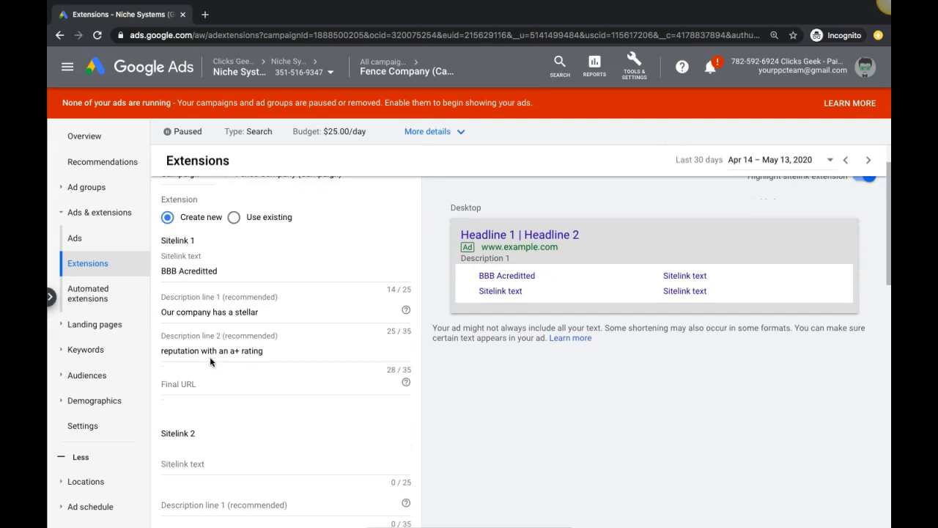
scroll(341, 353, down, 1)
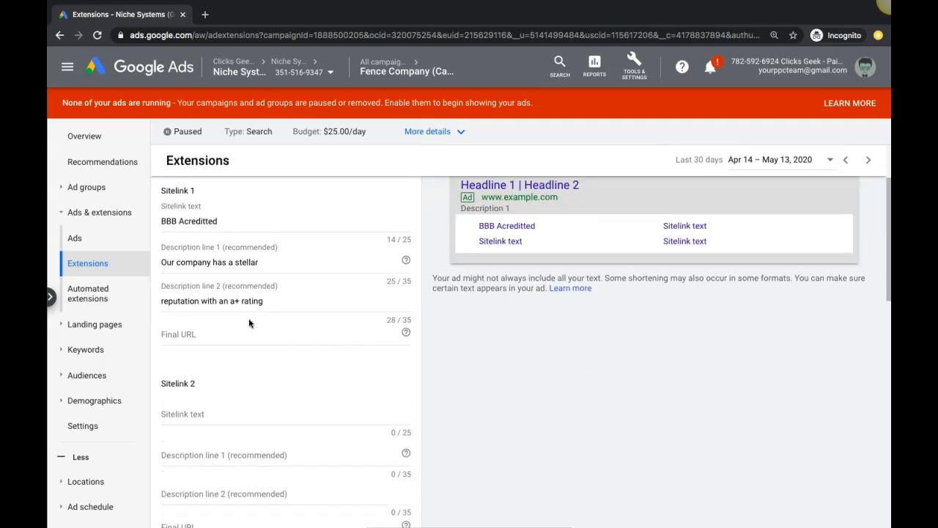
click(193, 331)
text(yourbusinesshere.com)
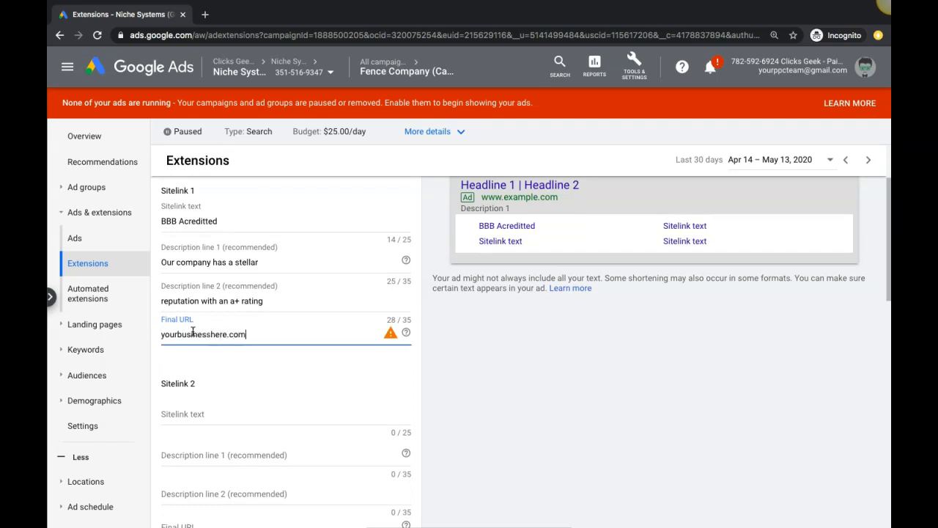
click(264, 370)
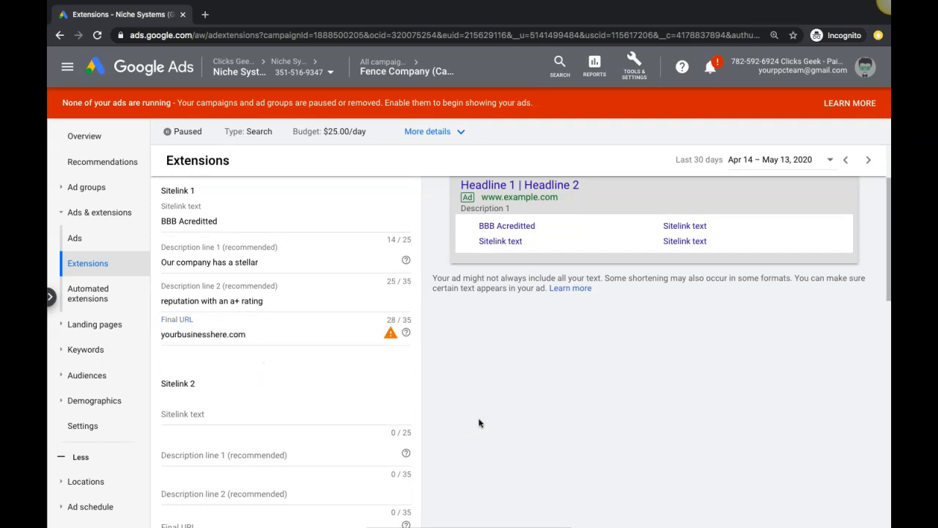
- Examine how the sitelink text and description lines appear in the desktop and YouTube mobile previews
scroll(479, 422, up, 2)
scroll(316, 298, down, 2)
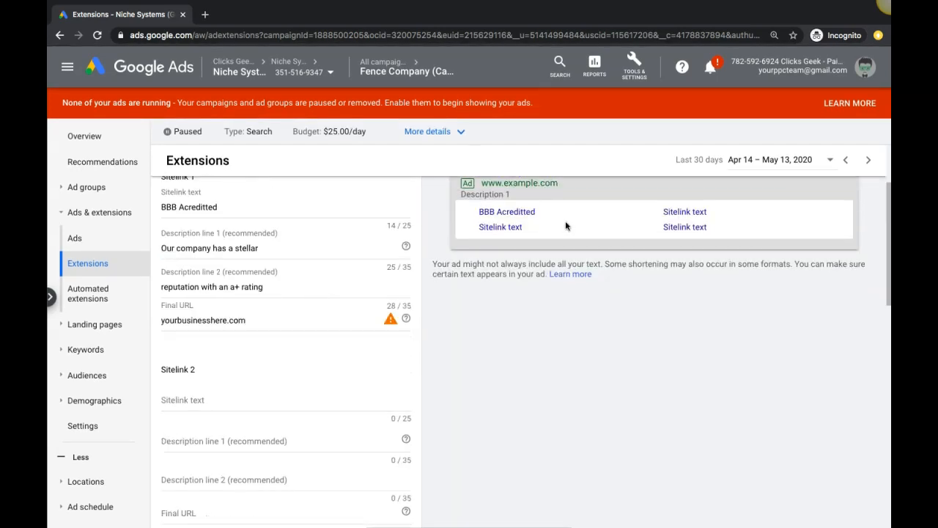
scroll(359, 251, up, 2)
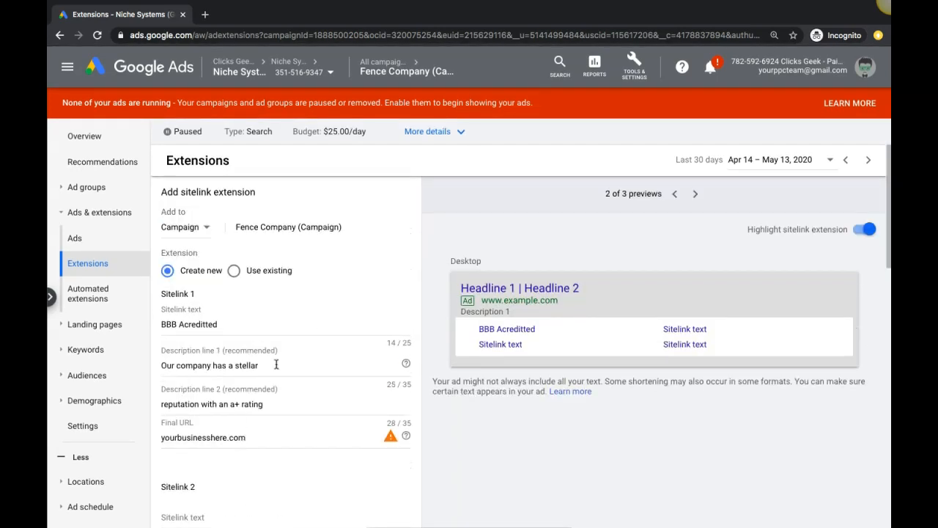
scroll(280, 358, down, 5)
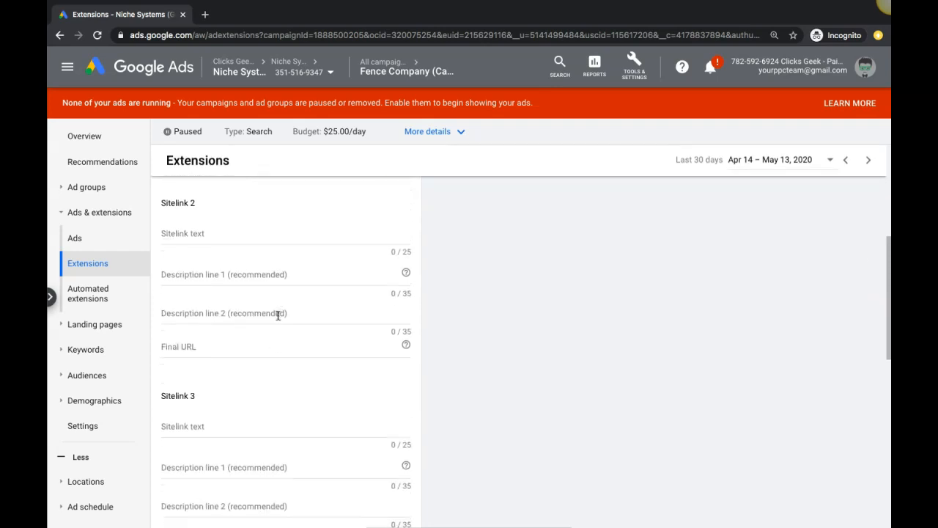
scroll(277, 318, up, 4)
click(696, 194)
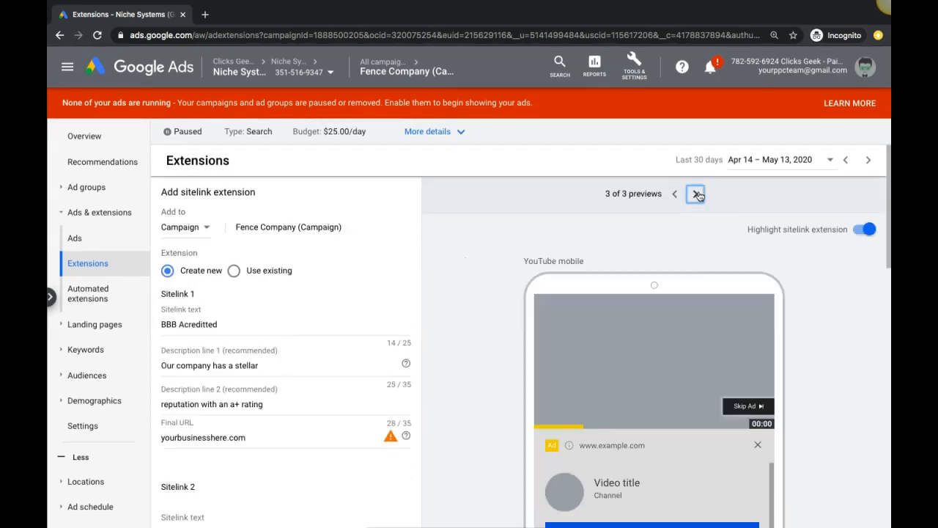
scroll(644, 408, down, 5)
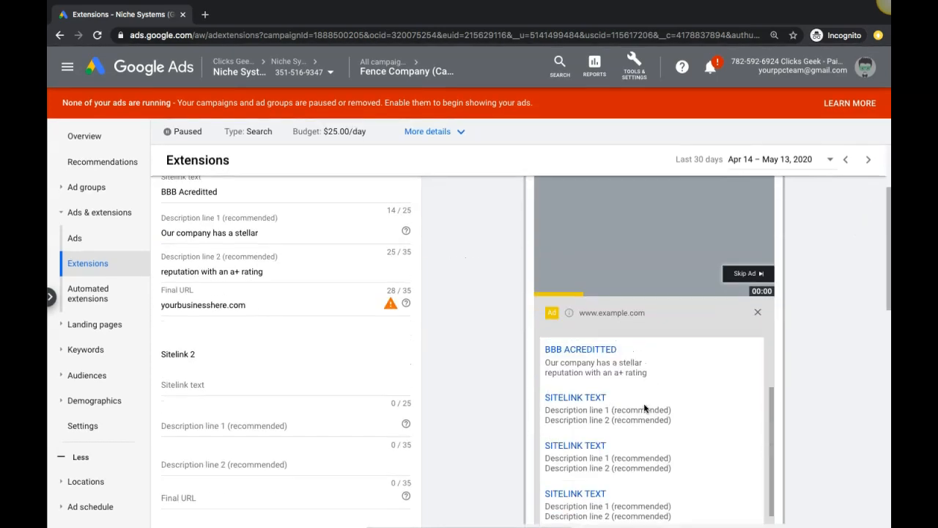
scroll(644, 408, down, 1)
scroll(644, 408, up, 1)
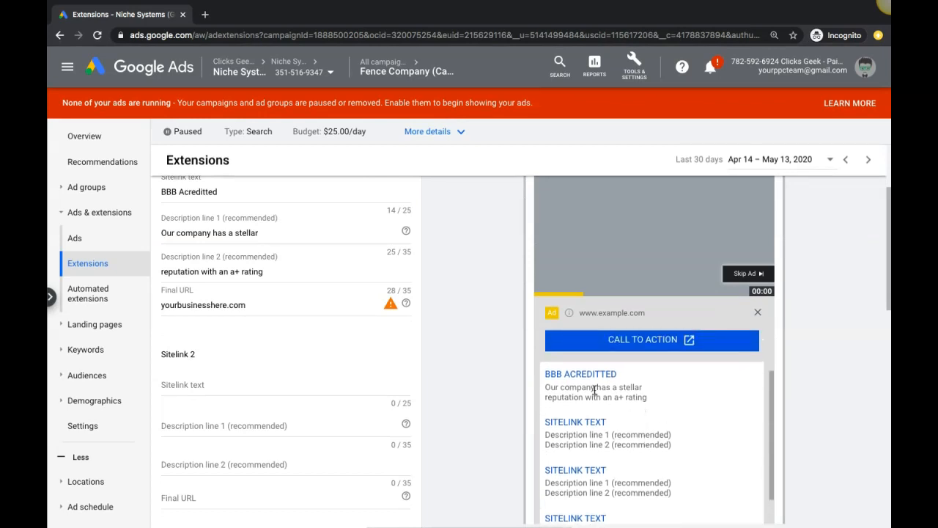
scroll(594, 389, up, 1)
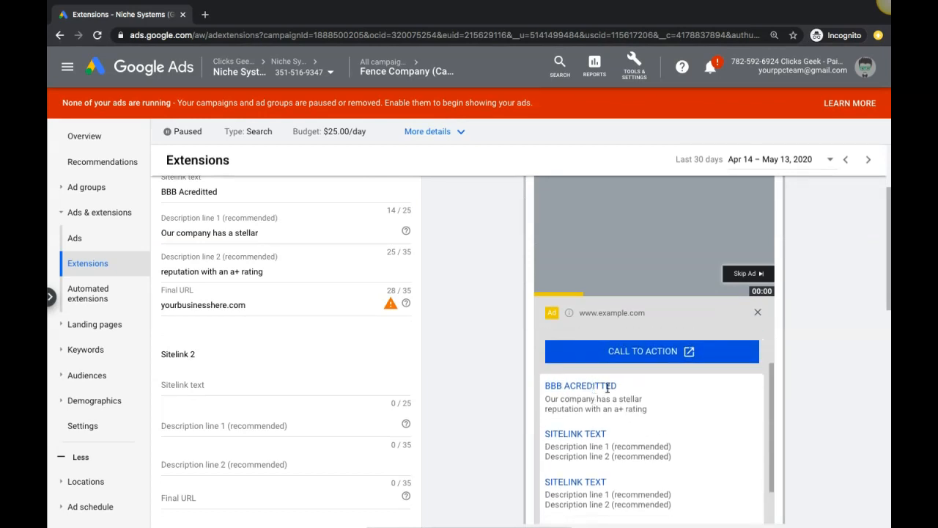
scroll(634, 404, down, 2)
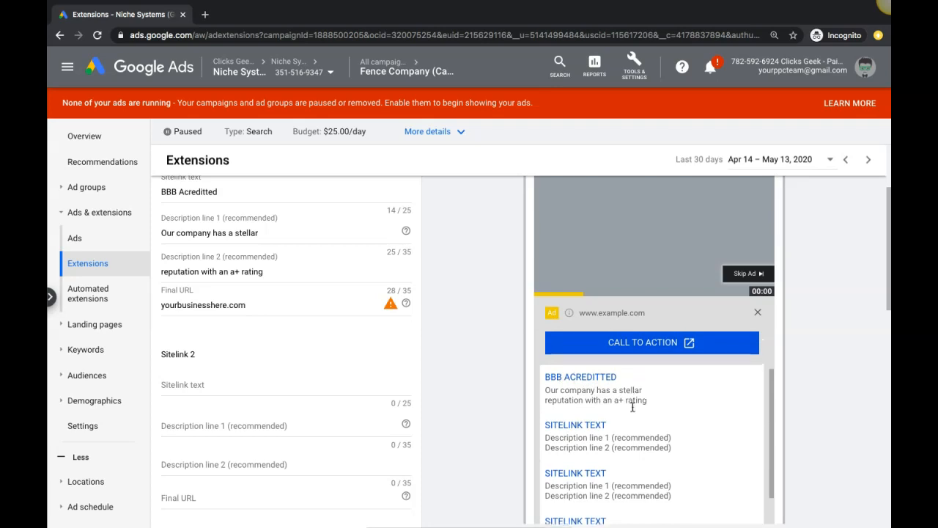
scroll(720, 257, up, 2)
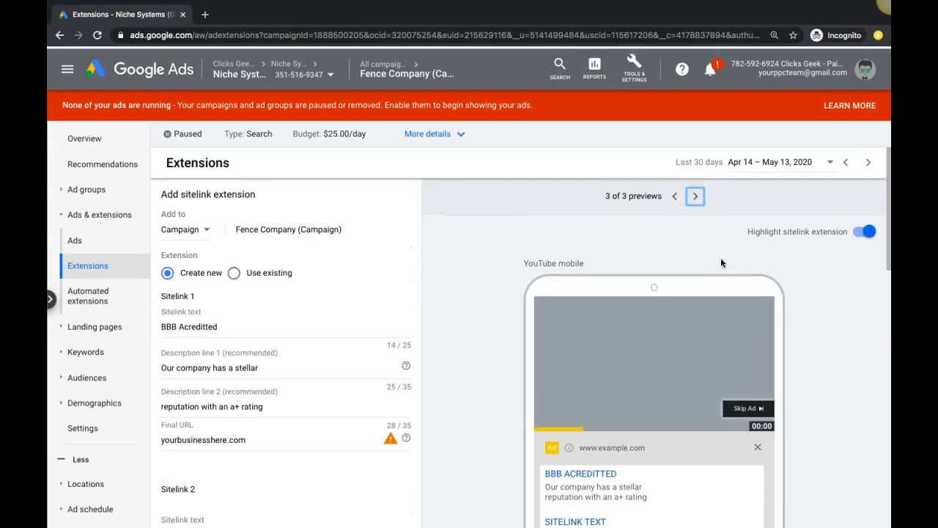
- Compare the mobile and desktop ad previews and check the unfilled sitelink entries
click(696, 194)
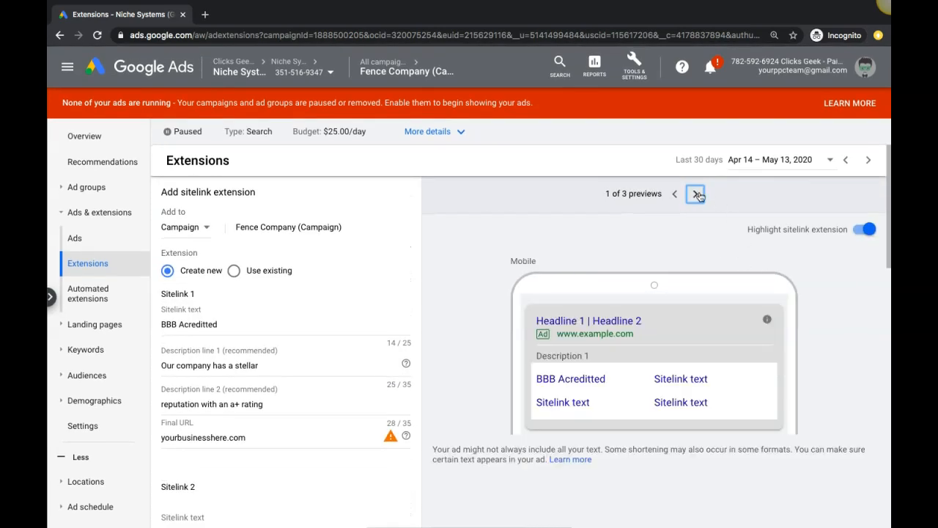
click(697, 195)
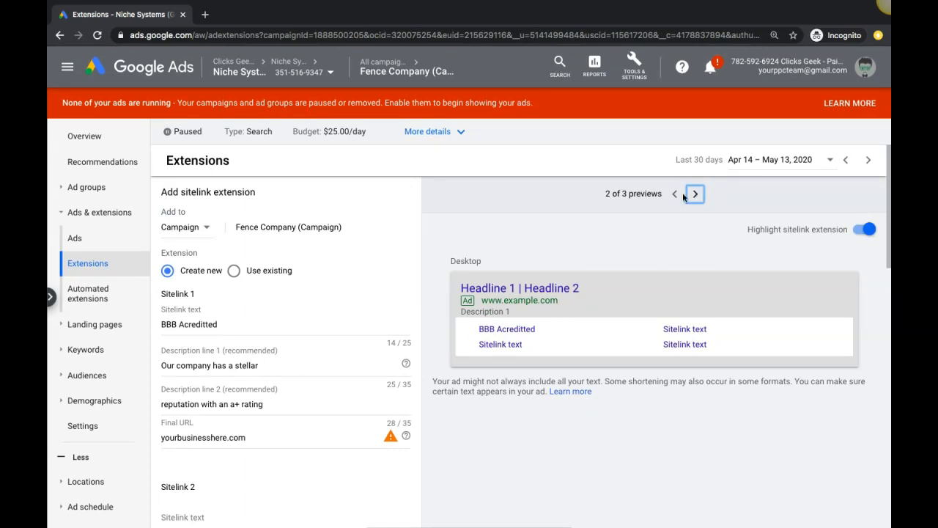
click(675, 194)
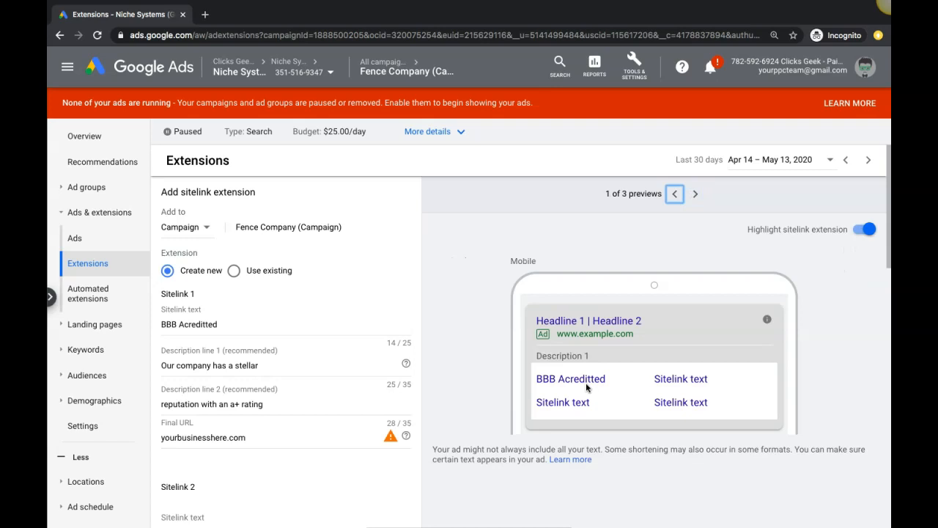
scroll(305, 353, down, 2)
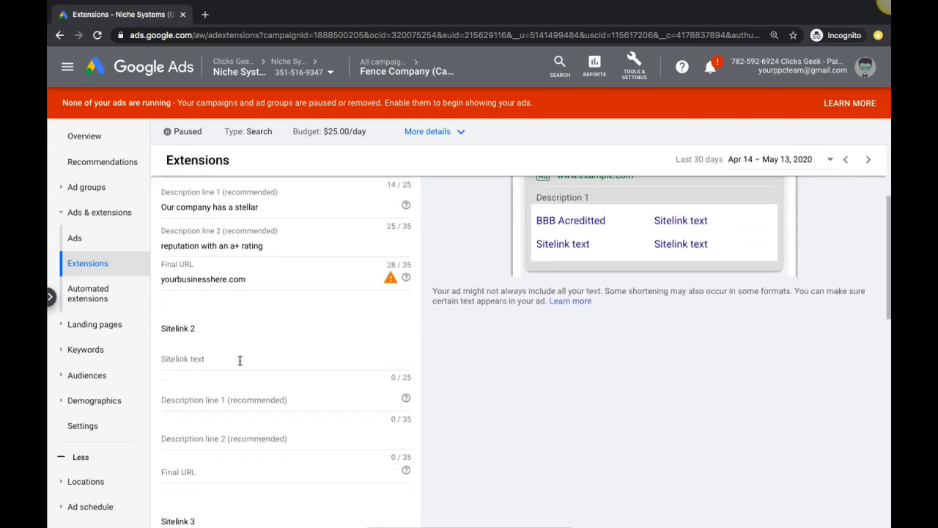
scroll(240, 360, up, 2)
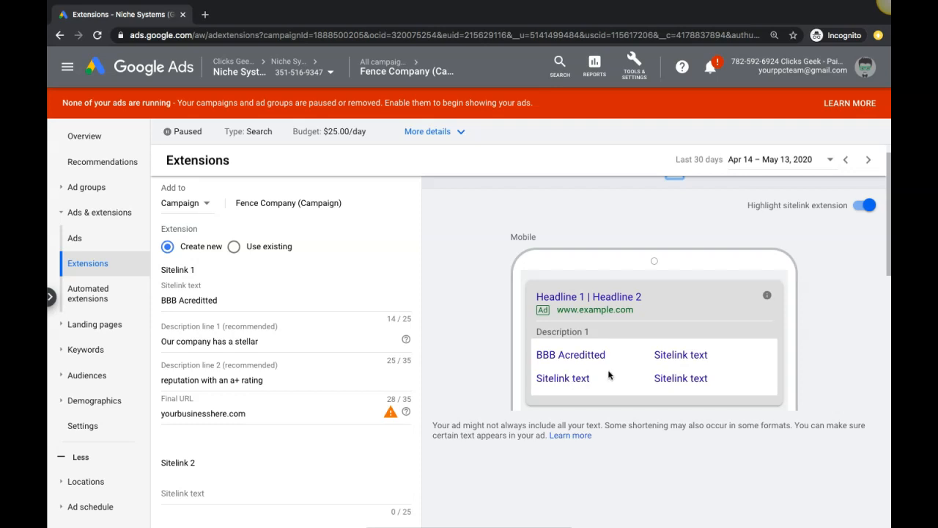
- Review the sitelink fields and mobile ad preview, and discard the unsaved sitelink extension
scroll(293, 300, down, 1)
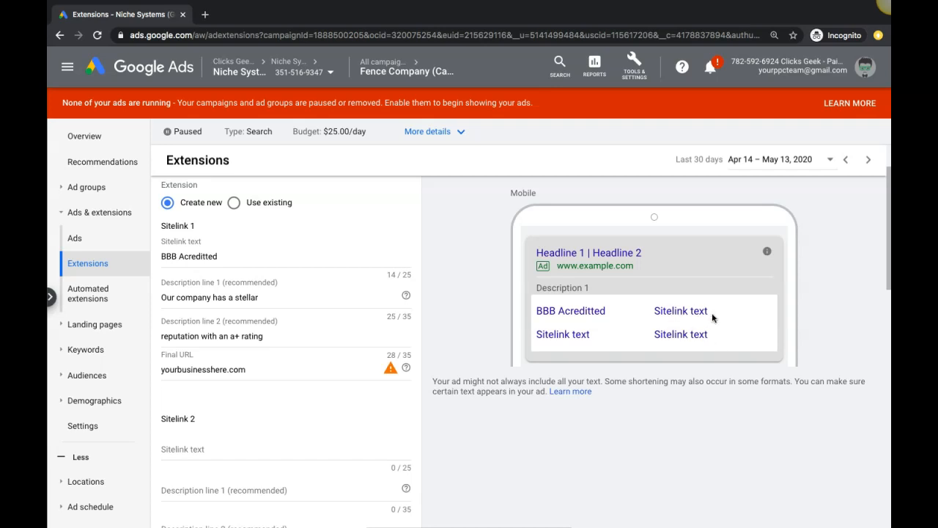
scroll(636, 330, up, 1)
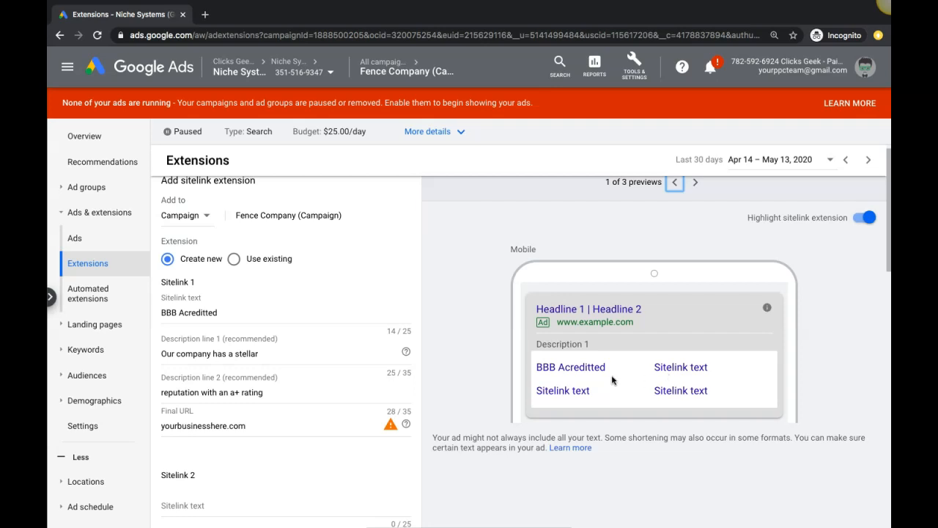
scroll(614, 381, down, 1)
scroll(405, 364, down, 12)
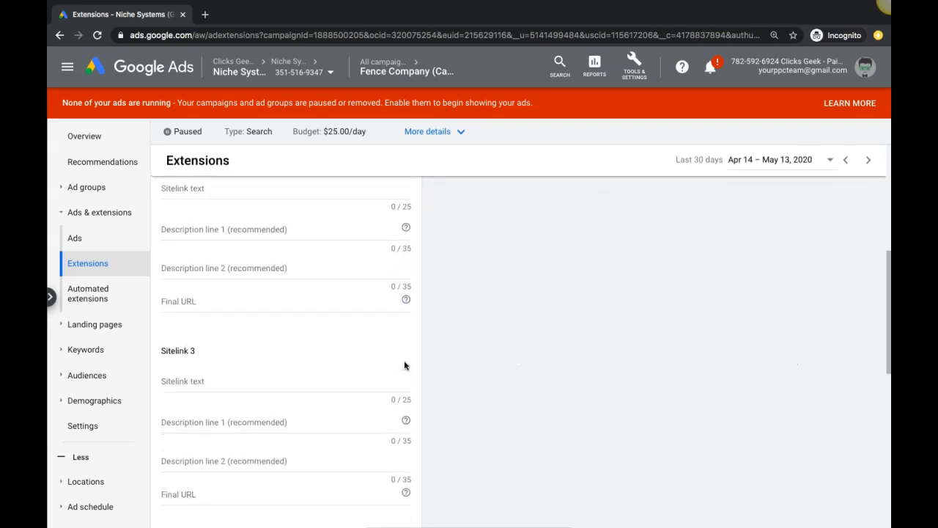
click(253, 360)
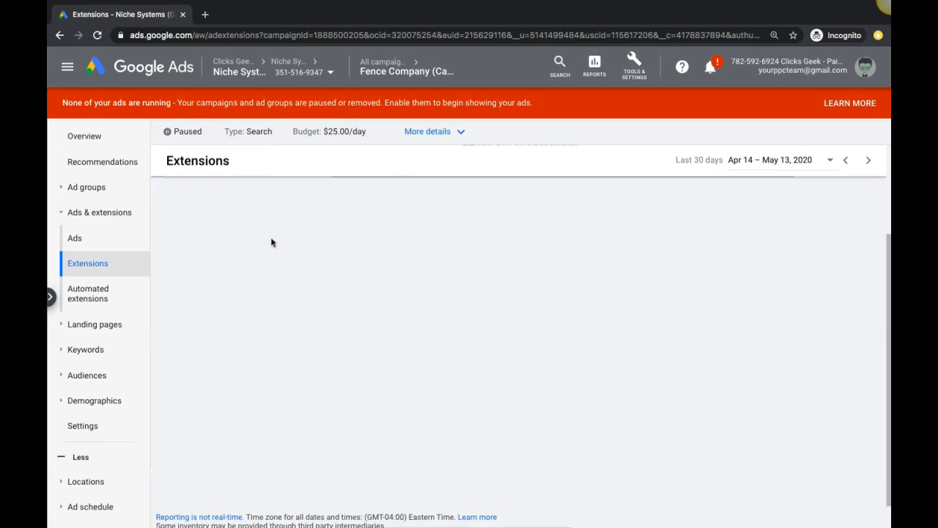
- Start a new callout extension for the Fence Company campaign with "5 star reviews" as callout text 1
click(167, 194)
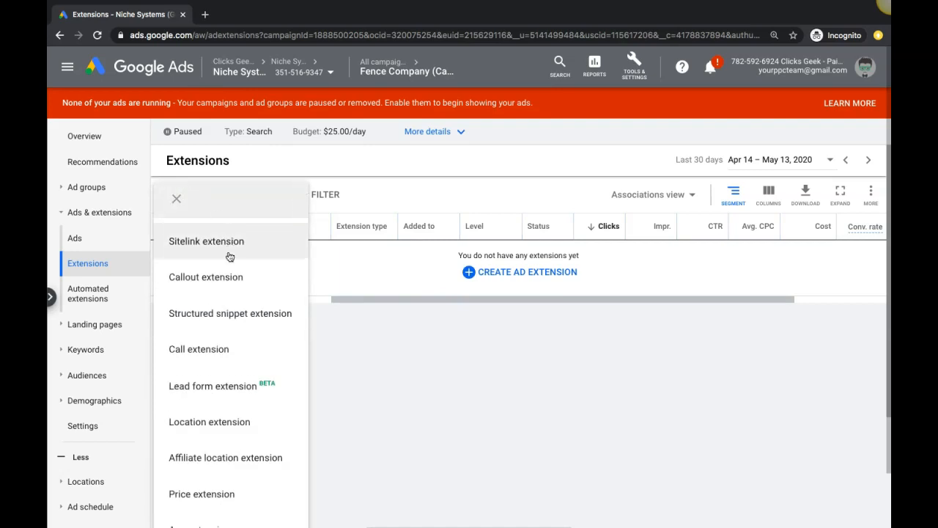
click(228, 285)
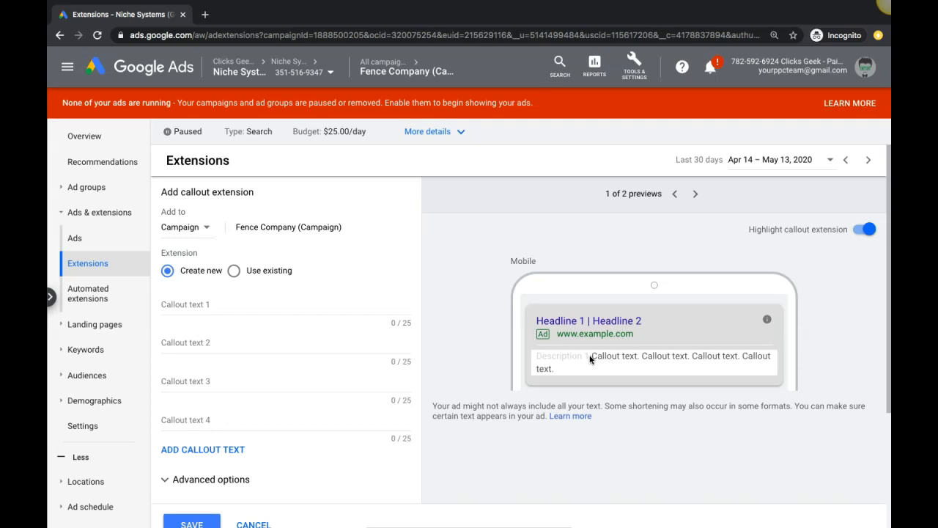
click(177, 302)
text(5 star)
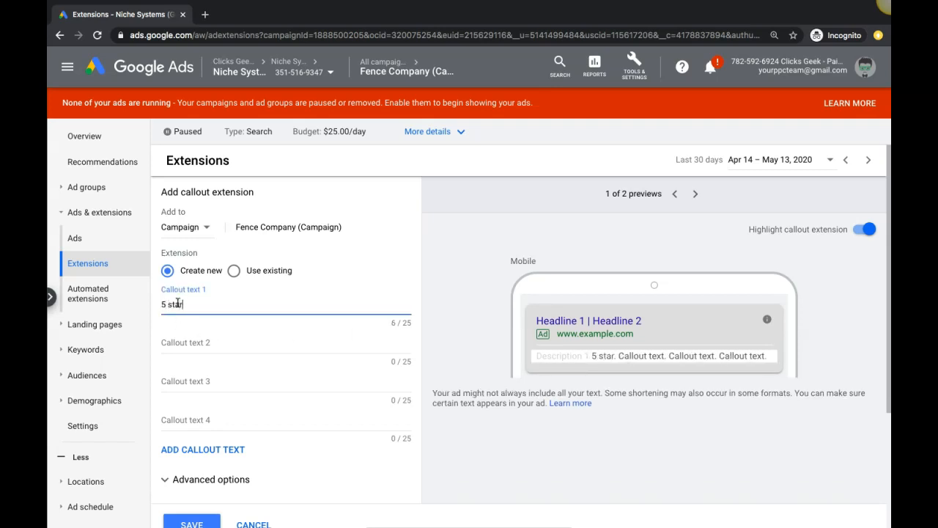
text( reviews)
- Set callout text 2 to "free estimtes" and callout text 3 to "over the phone quote"
click(168, 346)
text(free)
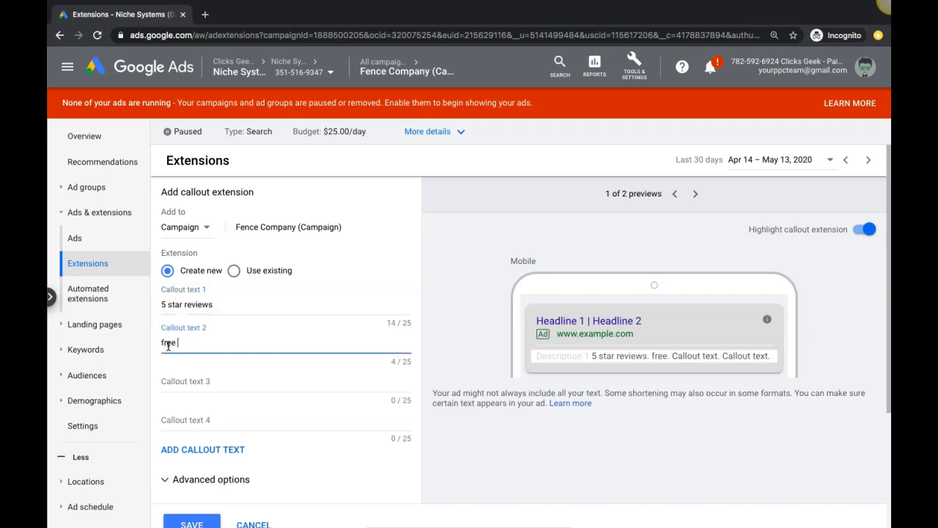
text( estimtes)
click(170, 379)
text(over the )
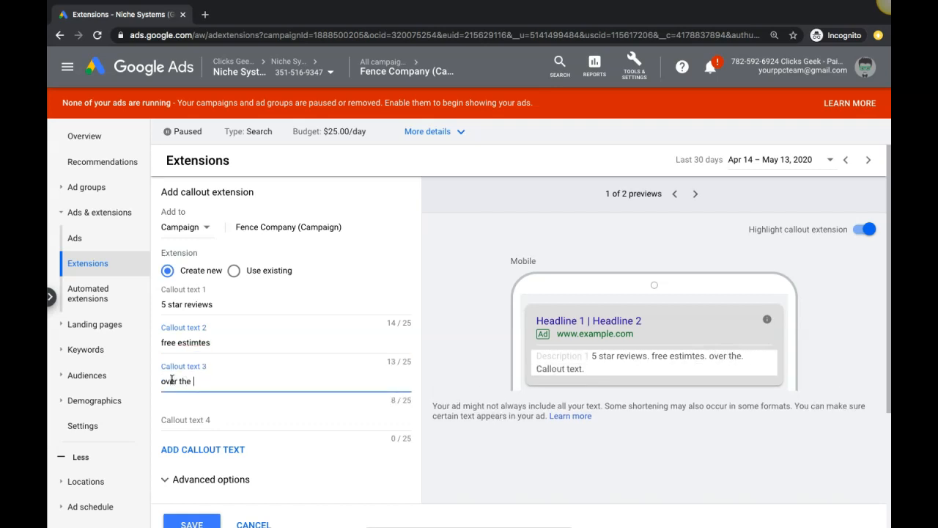
text(phone quote)
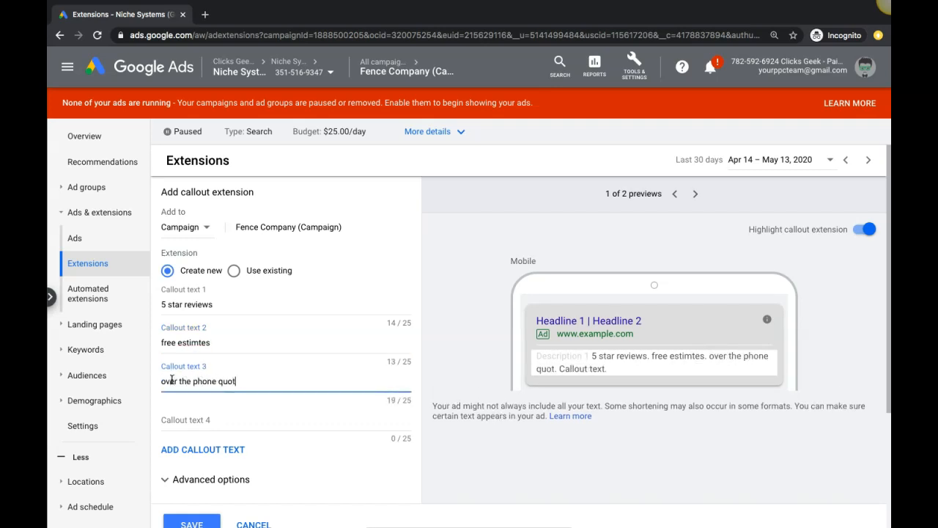
- Set callout text 4 to "located in city anme" and view the desktop preview of the callouts
click(185, 419)
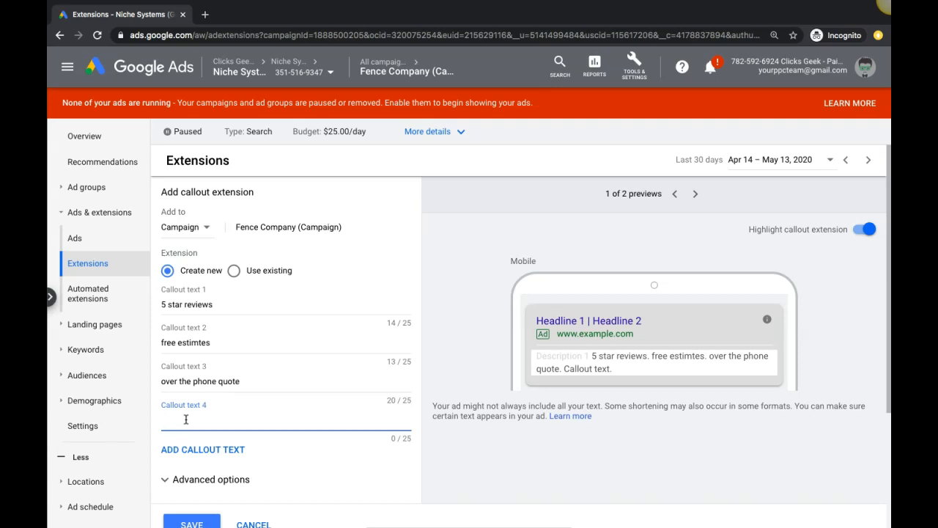
text(located in city anme)
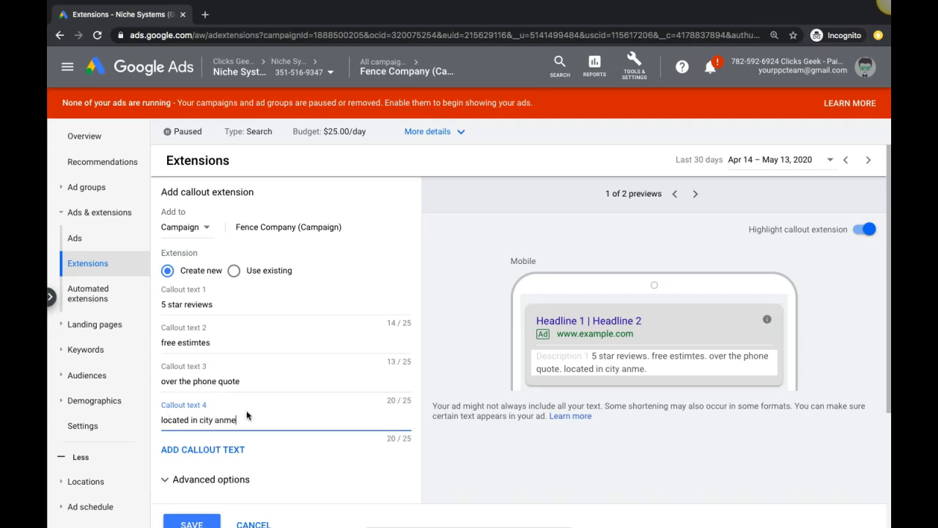
click(695, 193)
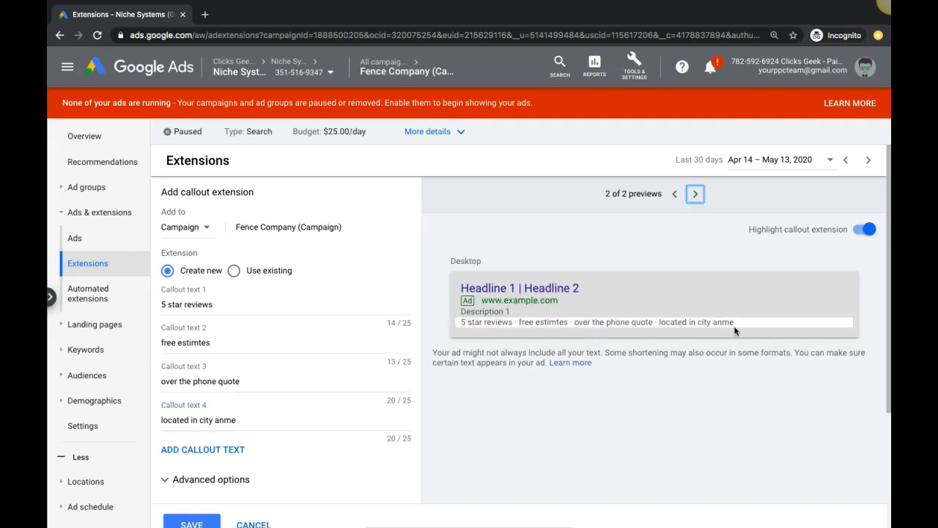
- Correct the misspelled last word of callout text 4 so it reads "located in city name"
click(250, 421)
key(BackSpace)
key(BackSpace)
key(BackSpace)
key(BackSpace)
text(name)
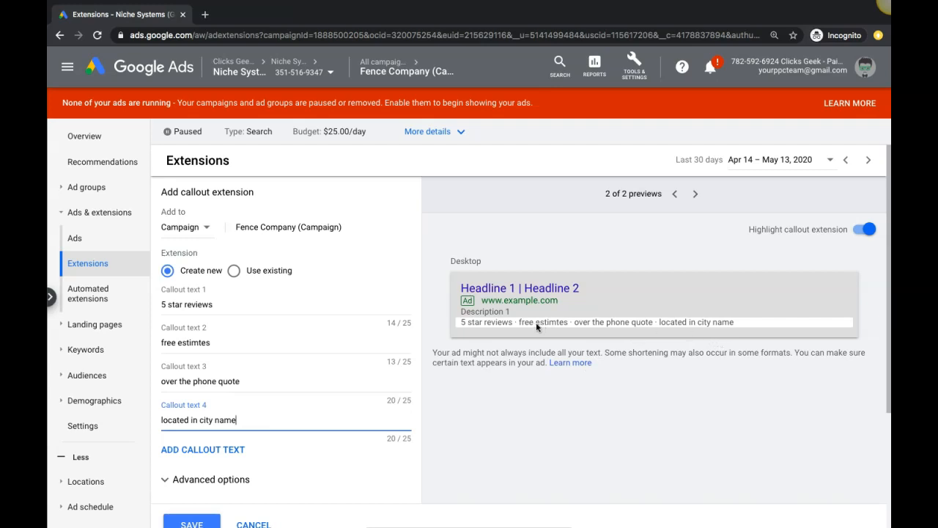
- Discard the callout extension without saving it
scroll(399, 323, down, 1)
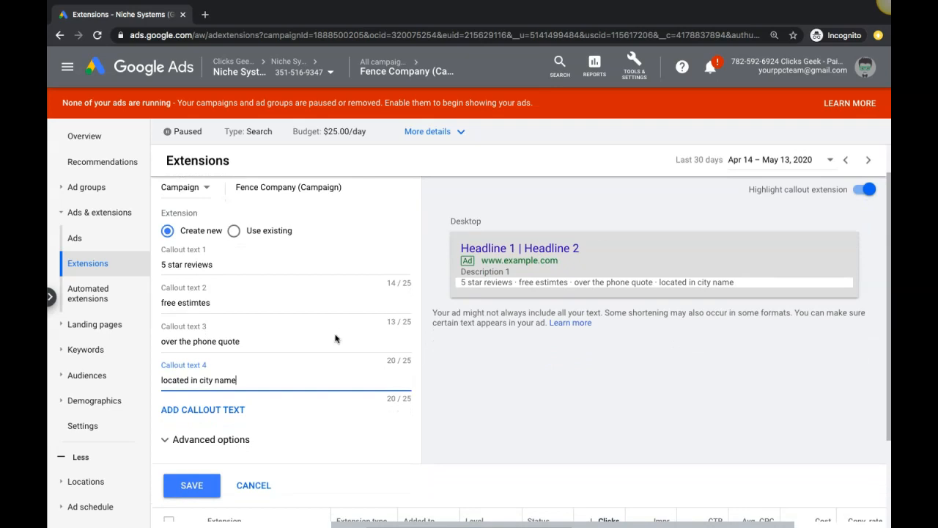
scroll(334, 335, down, 2)
click(263, 422)
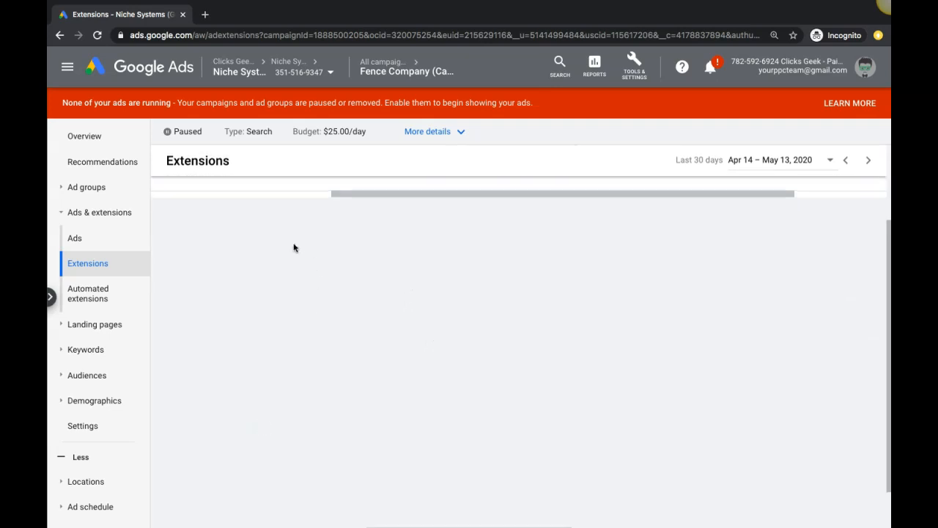
- Start a new structured snippet extension for the campaign and set its English header type to Service catalog
click(167, 195)
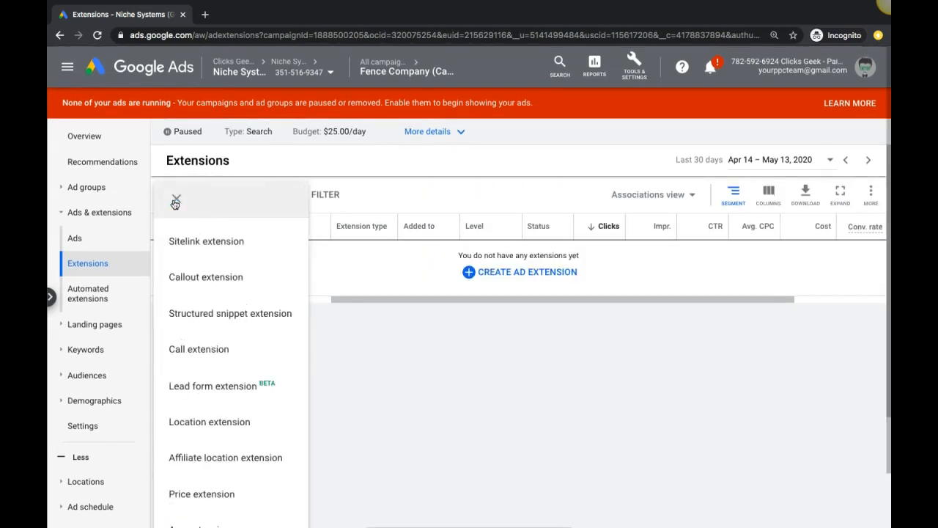
click(211, 316)
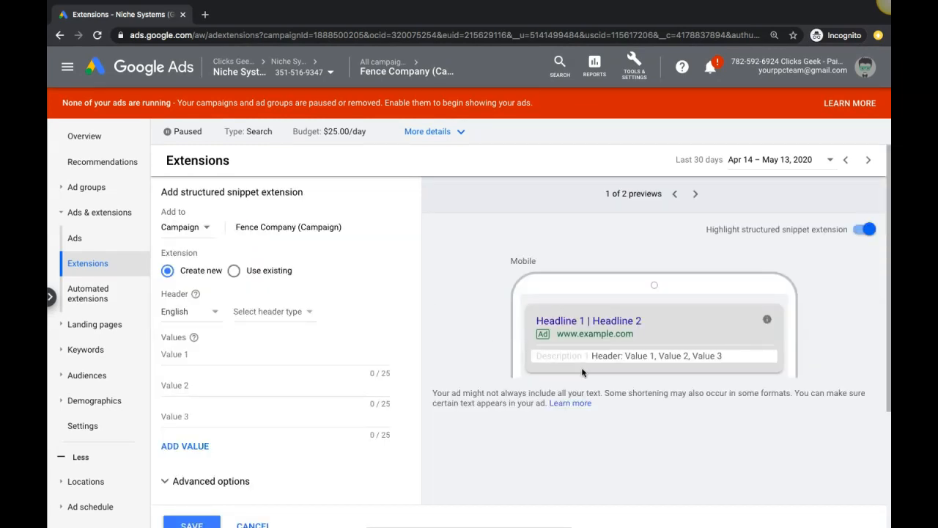
click(270, 311)
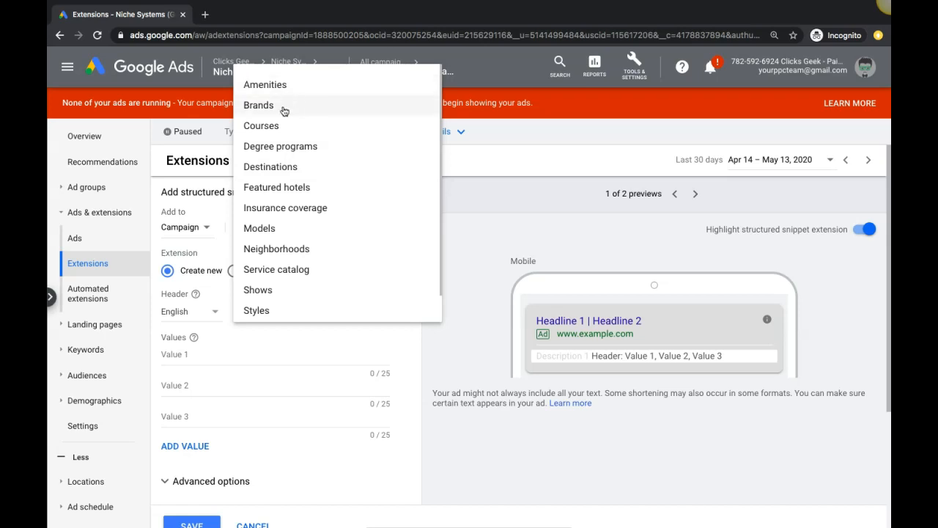
click(293, 172)
click(264, 312)
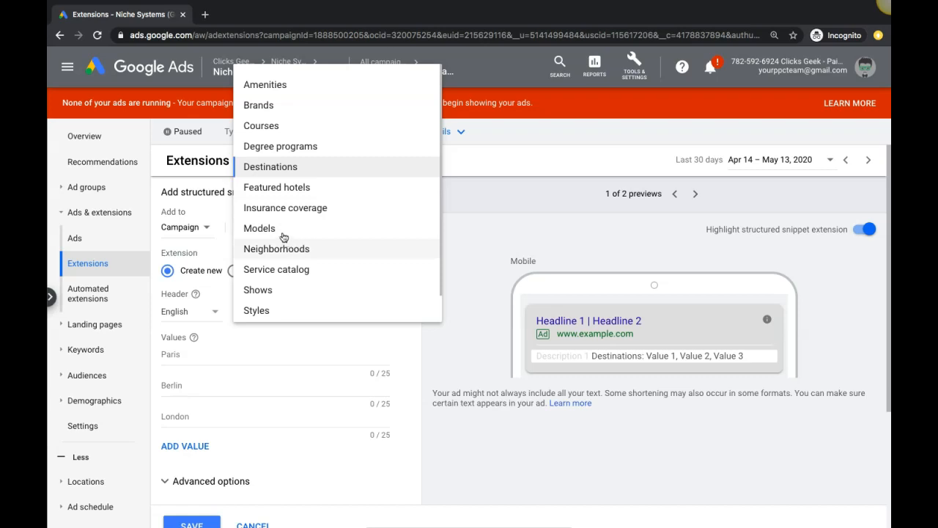
click(294, 272)
- Enter "wood fences", "chain link" and "vinyl fencing" as the three structured snippet values
click(209, 354)
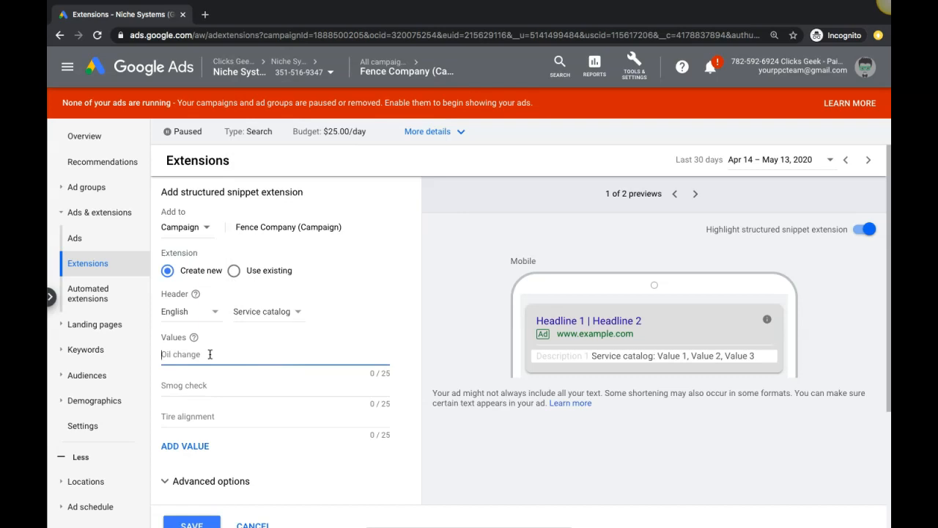
text(wood fences)
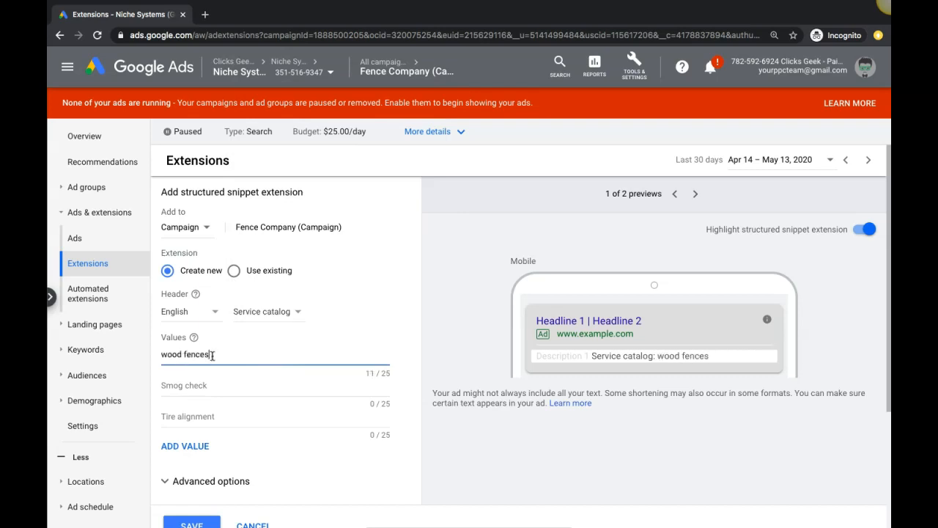
click(188, 381)
text(chain link)
click(185, 417)
text(v)
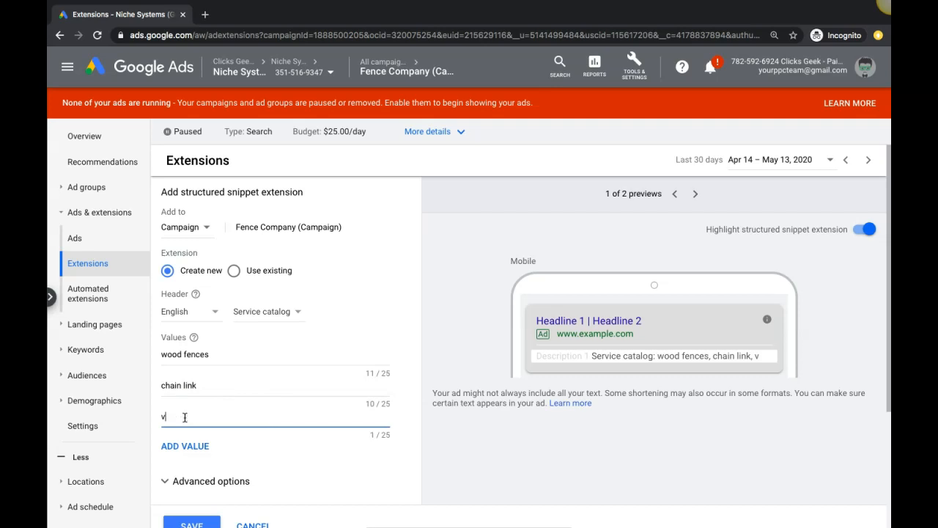
text(inyl fencing)
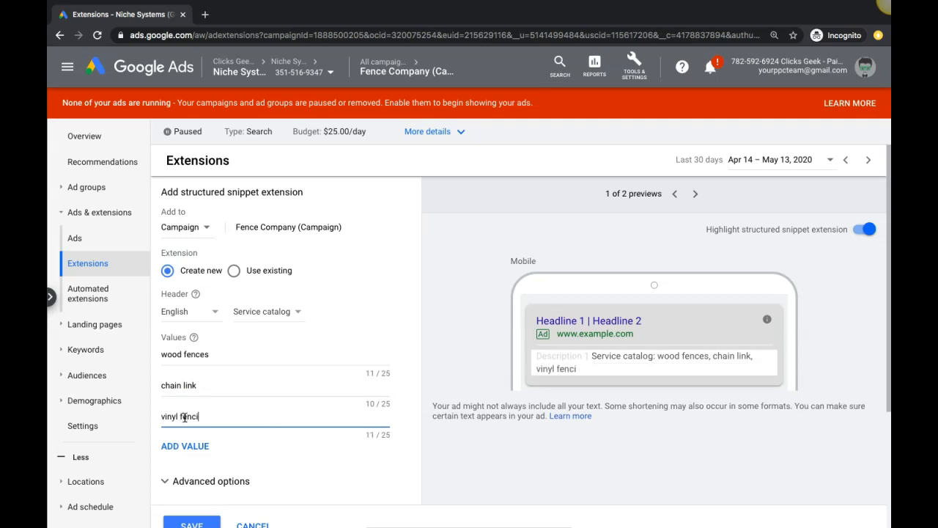
- Add seven more empty value fields to the structured snippet extension
click(186, 446)
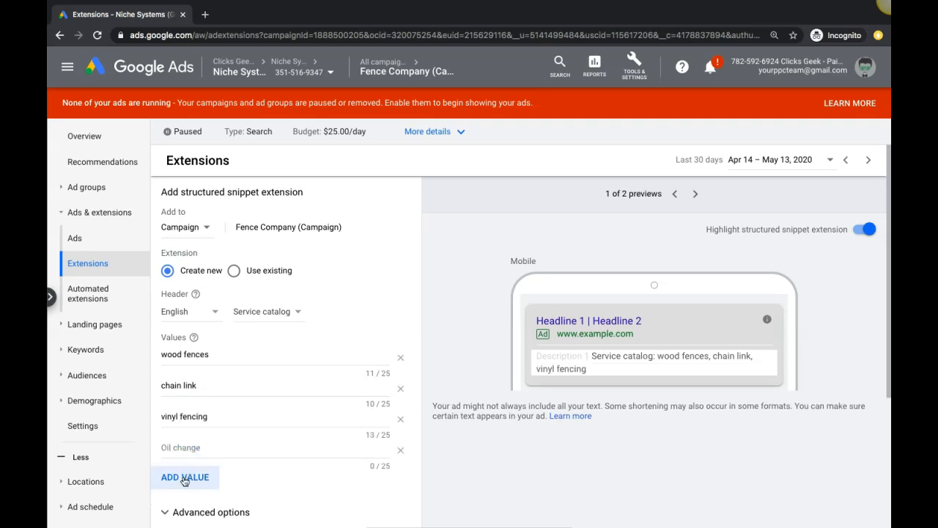
click(189, 477)
scroll(322, 377, down, 3)
click(200, 328)
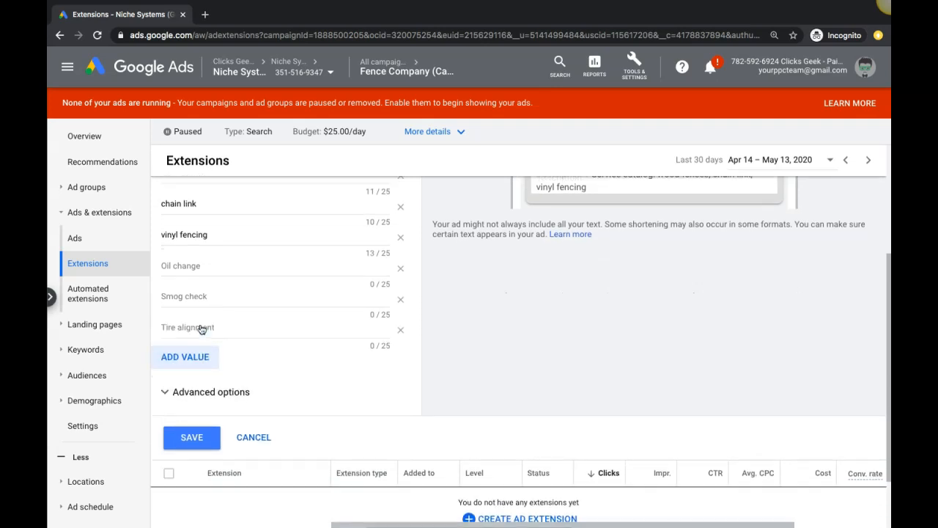
click(194, 363)
click(193, 394)
click(194, 419)
scroll(227, 431, down, 1)
click(194, 423)
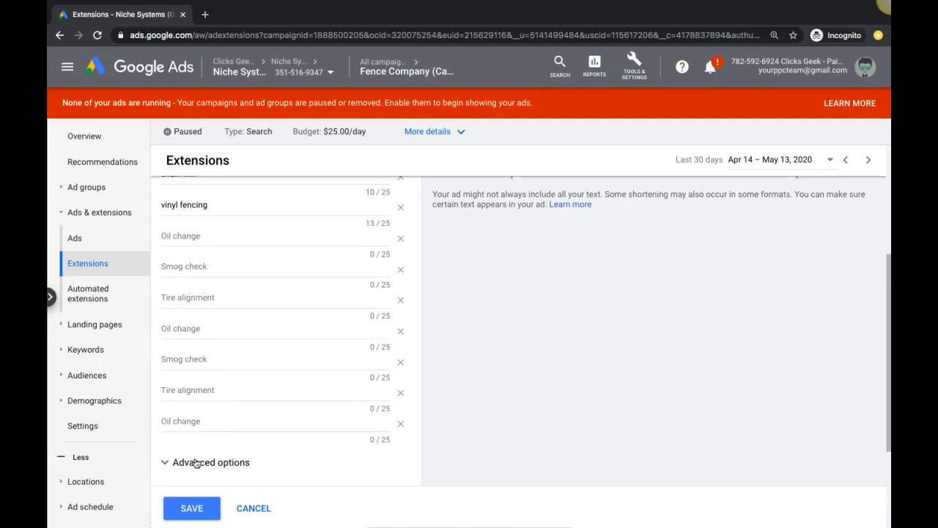
- Compare the structured snippet's desktop and mobile previews with its value list, and discard the extension without saving it
scroll(281, 402, up, 1)
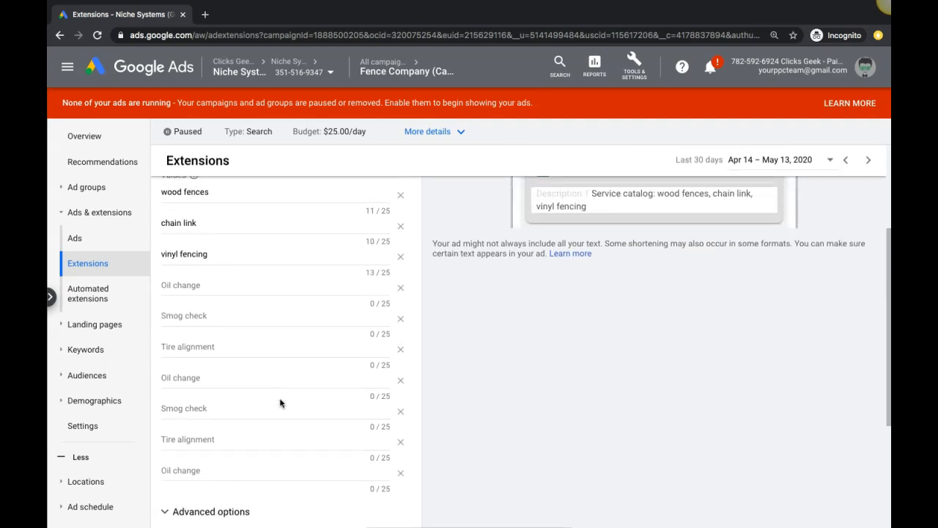
scroll(285, 248, up, 2)
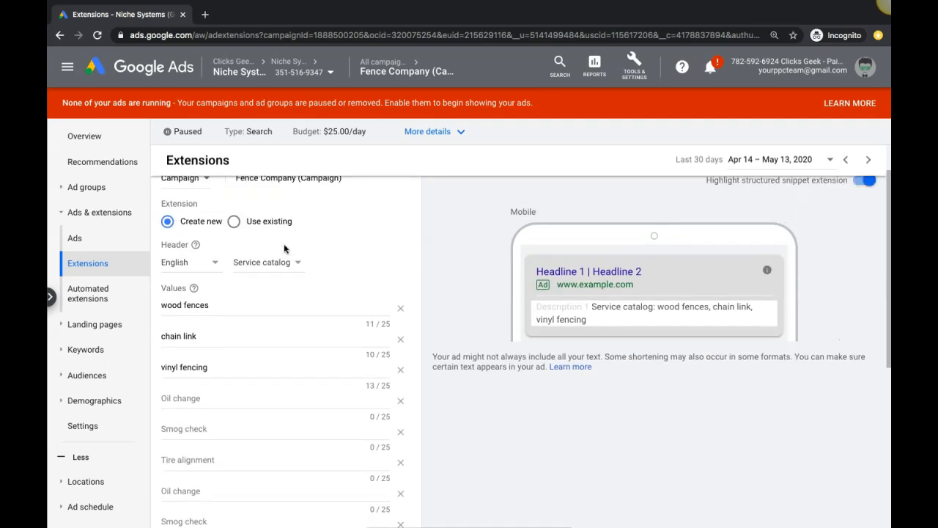
scroll(283, 243, down, 1)
scroll(195, 415, down, 1)
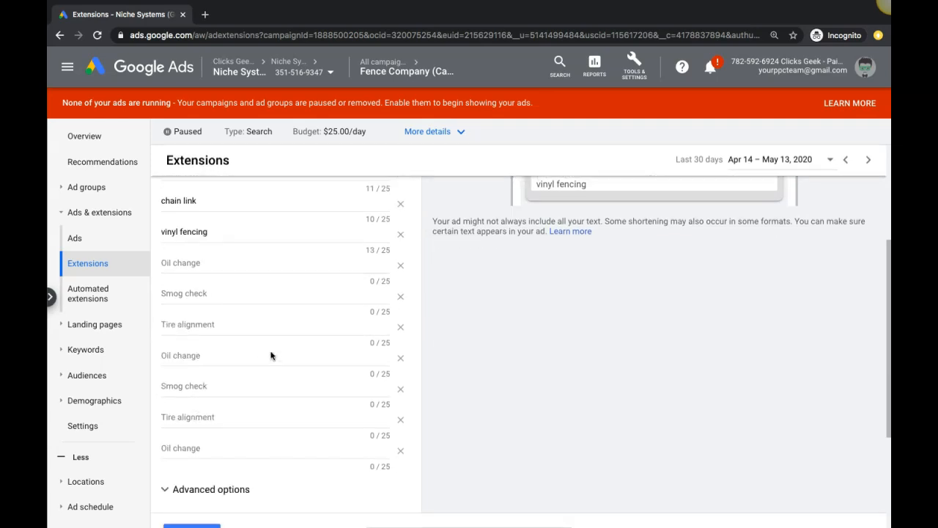
scroll(270, 356, up, 3)
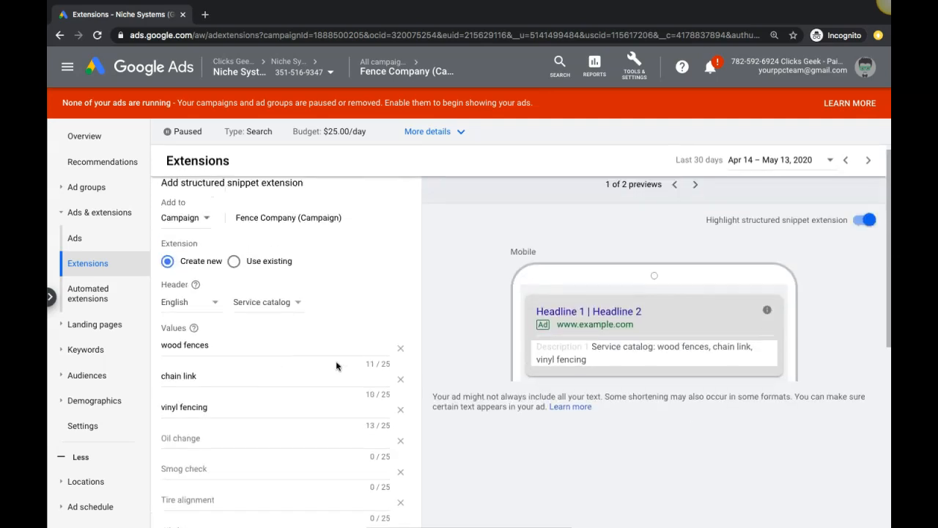
click(695, 186)
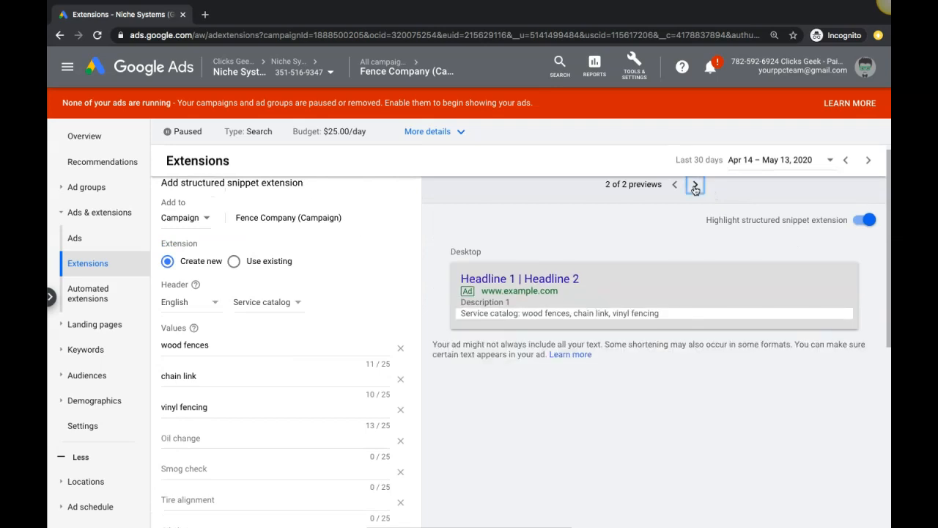
click(696, 188)
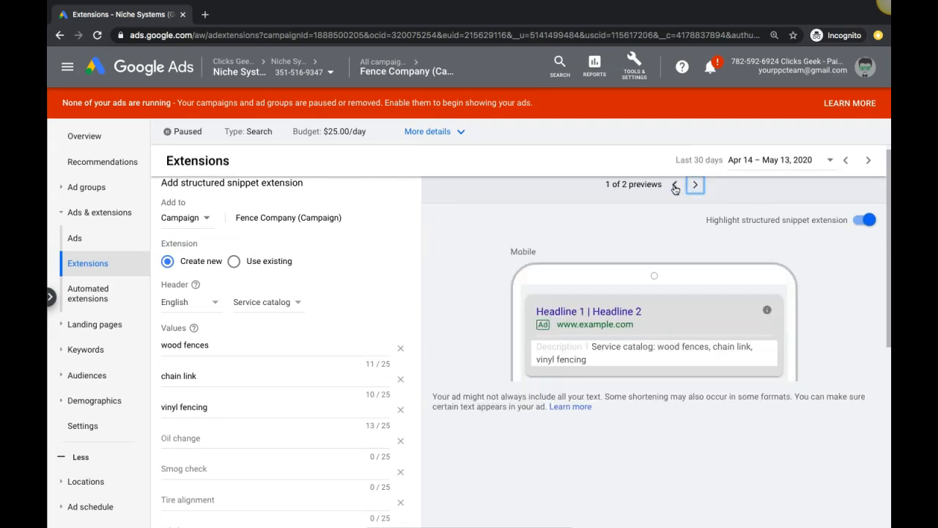
scroll(330, 311, down, 10)
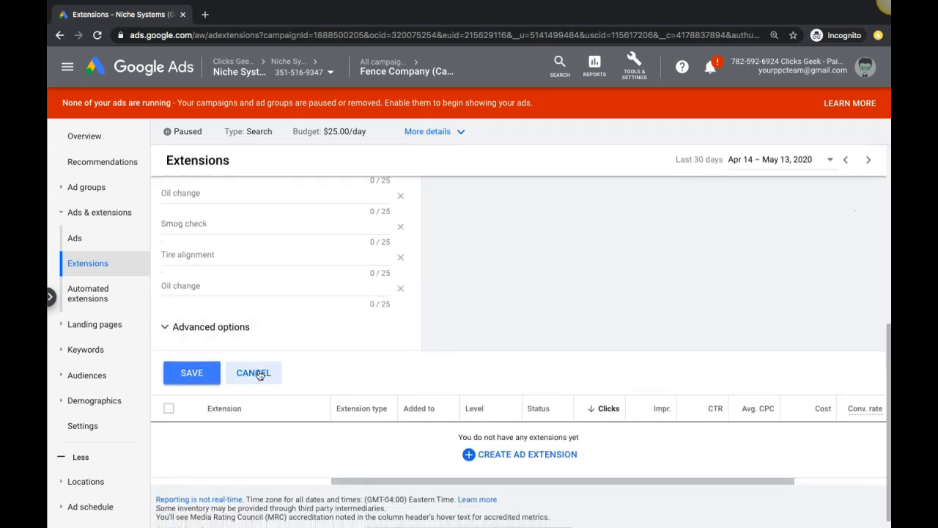
click(260, 375)
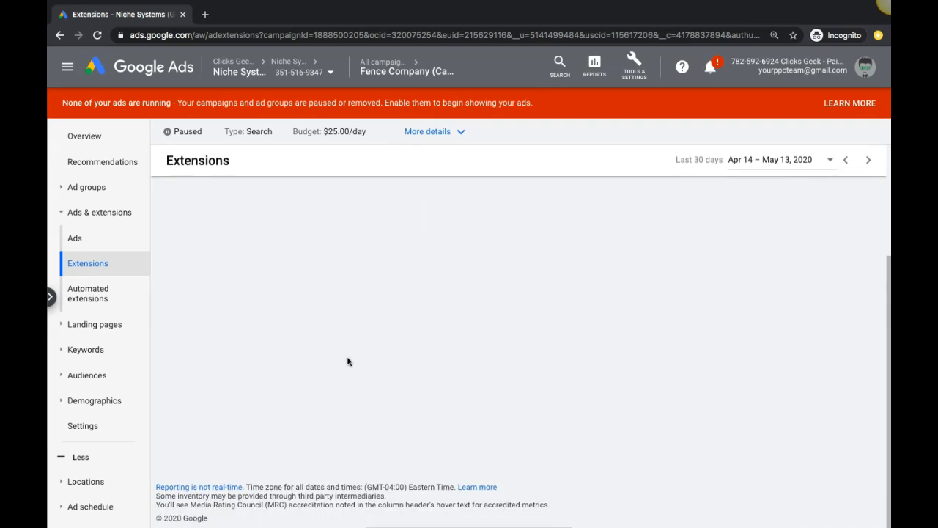
- Start a new call extension for the campaign with United States as the country, and enter the business phone number
click(176, 197)
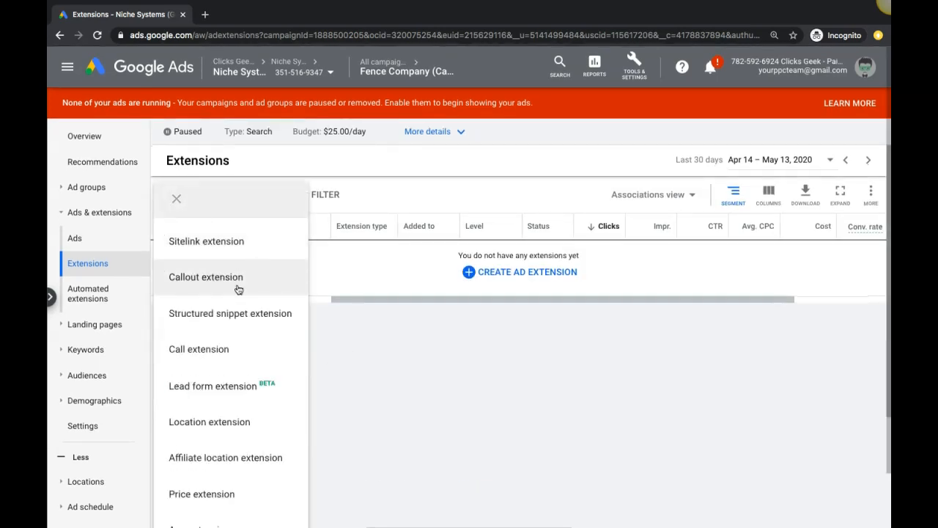
click(220, 350)
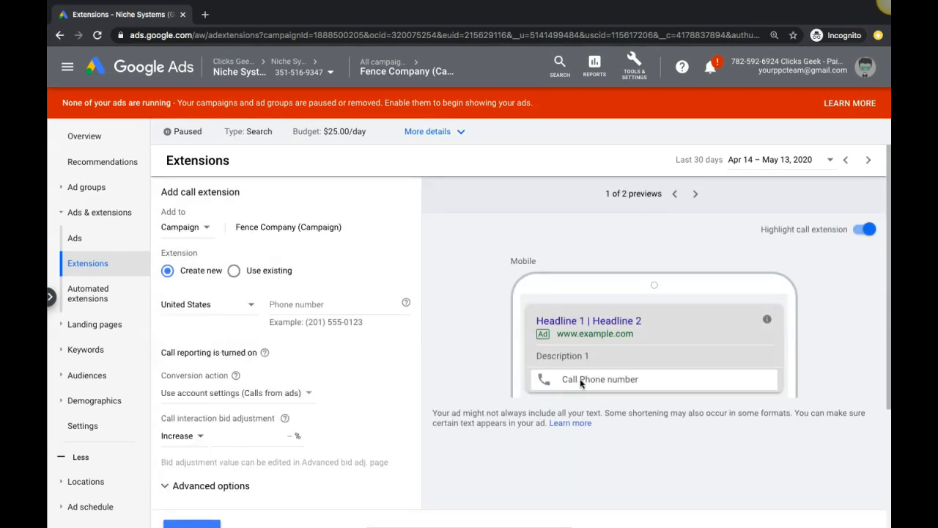
click(307, 305)
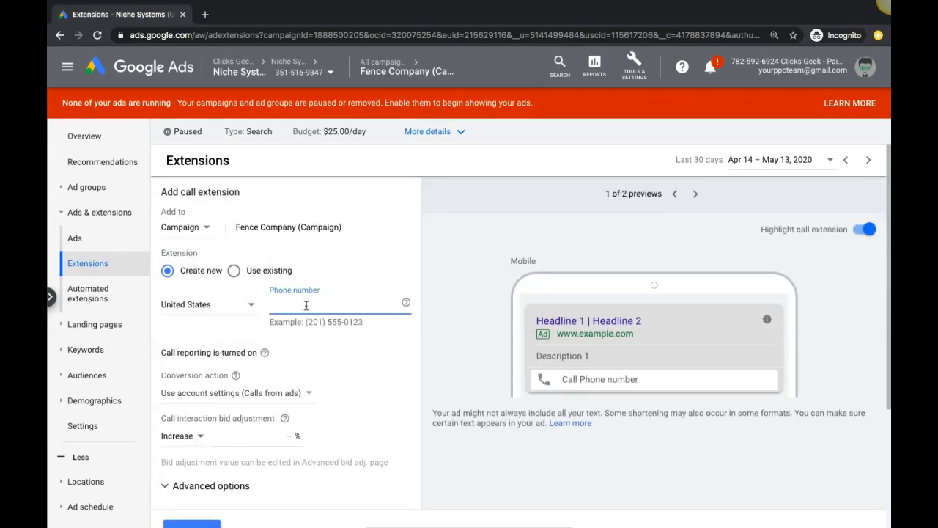
text(555) )
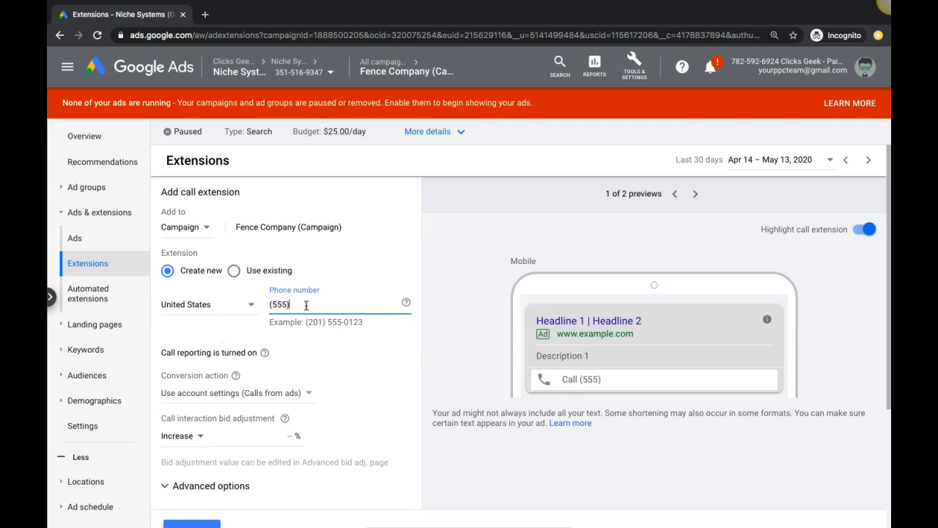
text(555-5555)
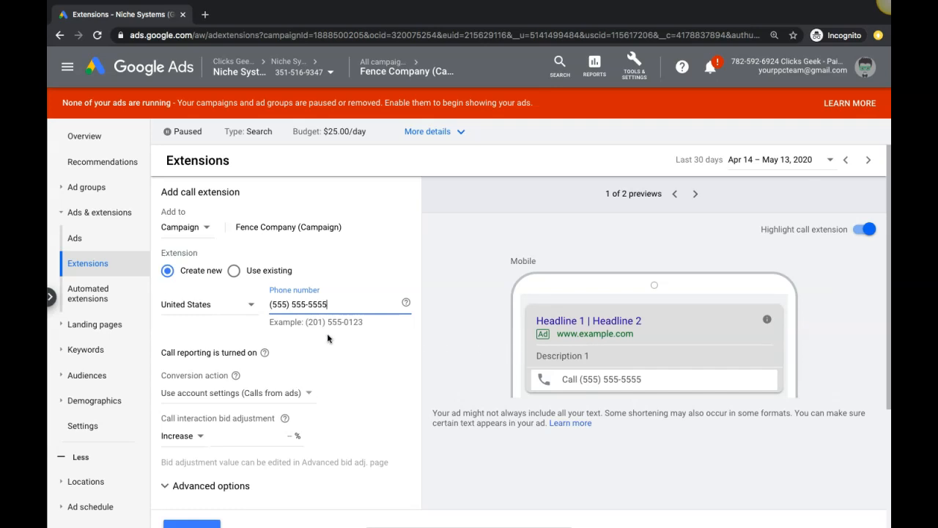
- Set the call extension's conversion action to Call Extension LEAD
scroll(337, 337, down, 1)
click(272, 355)
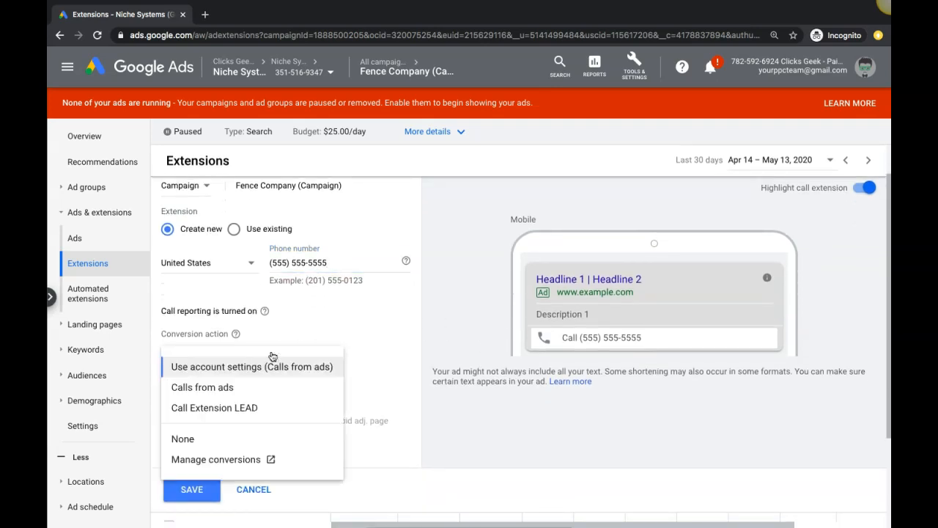
click(244, 415)
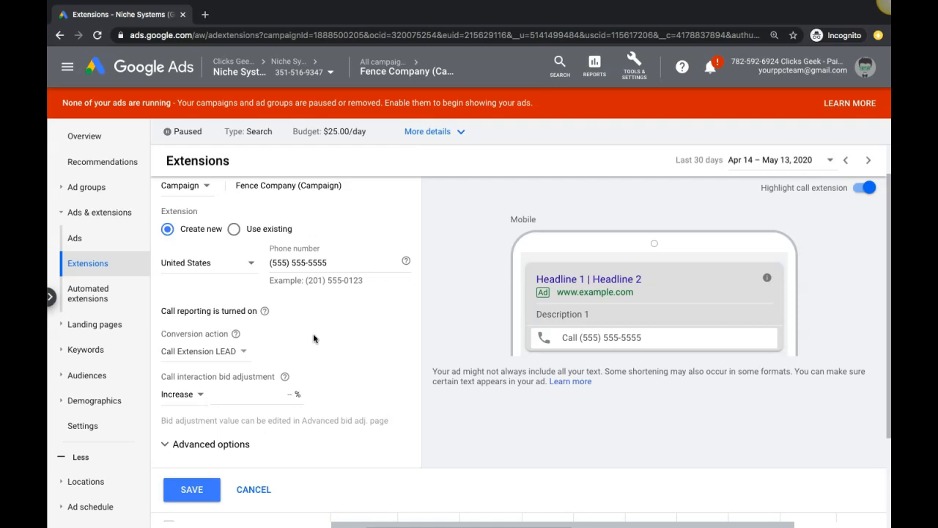
- Expand the call extension's advanced options and set its device preference to Mobile
scroll(353, 335, down, 1)
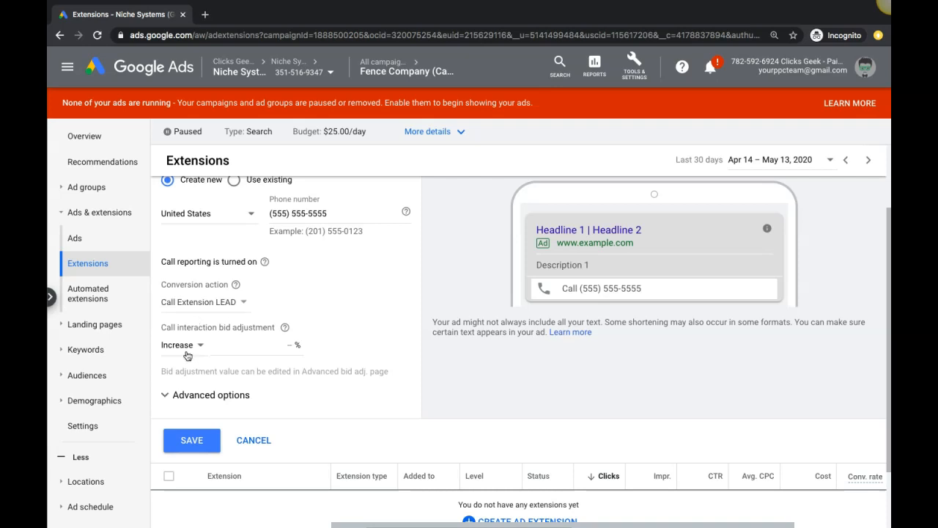
mouse_move(285, 330)
click(164, 394)
scroll(207, 374, down, 1)
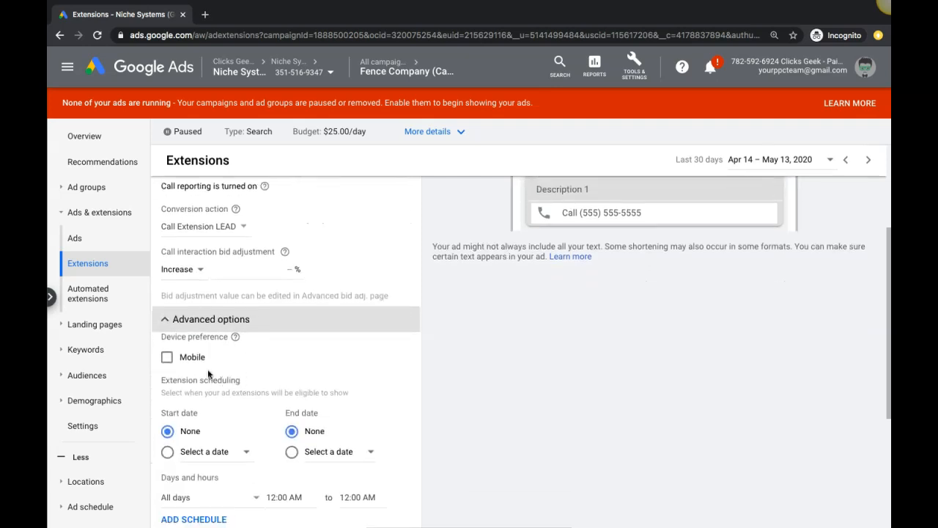
click(167, 357)
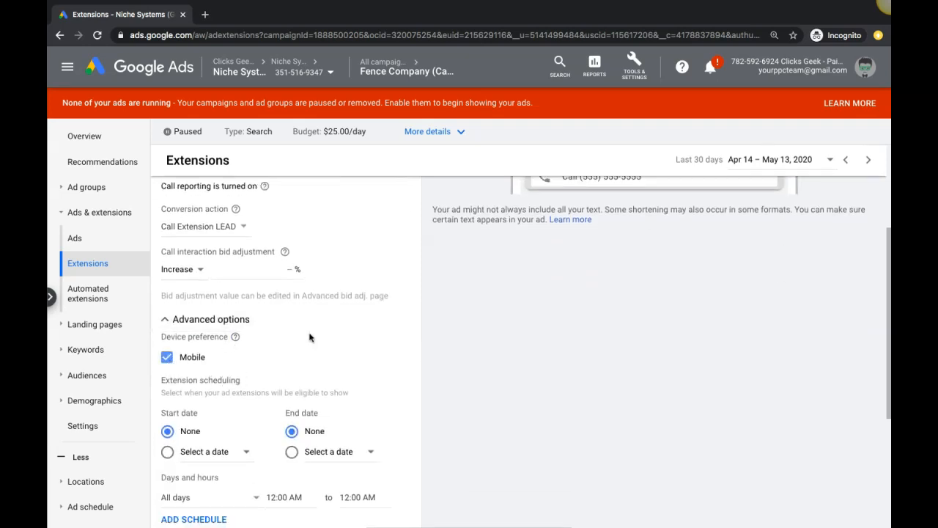
- Review the call extension's phone number, conversion action, bid adjustment, device preference and scheduling settings alongside the mobile preview
scroll(310, 337, up, 2)
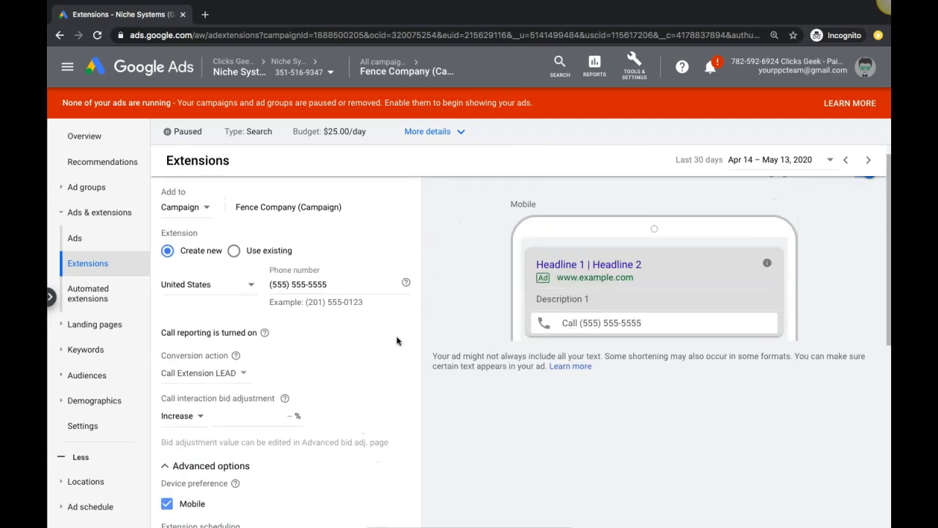
scroll(357, 353, down, 1)
scroll(357, 353, down, 2)
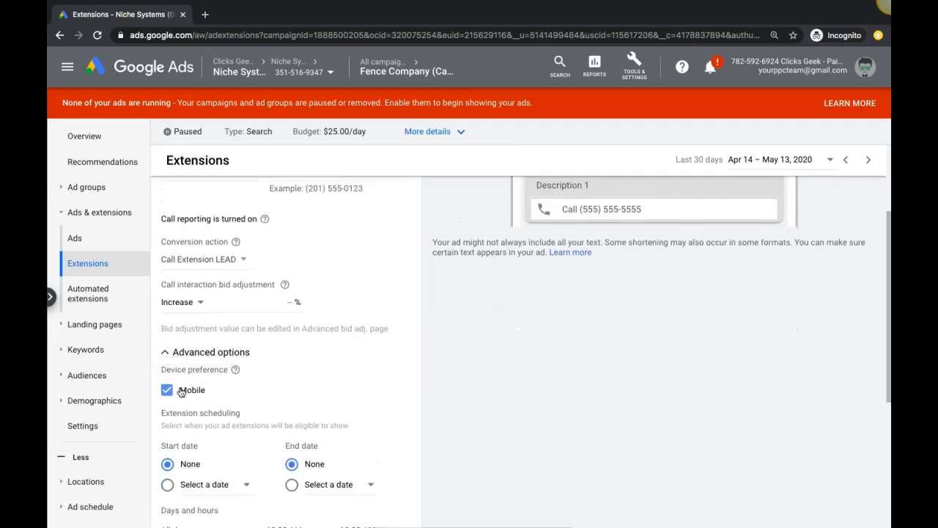
scroll(455, 363, up, 2)
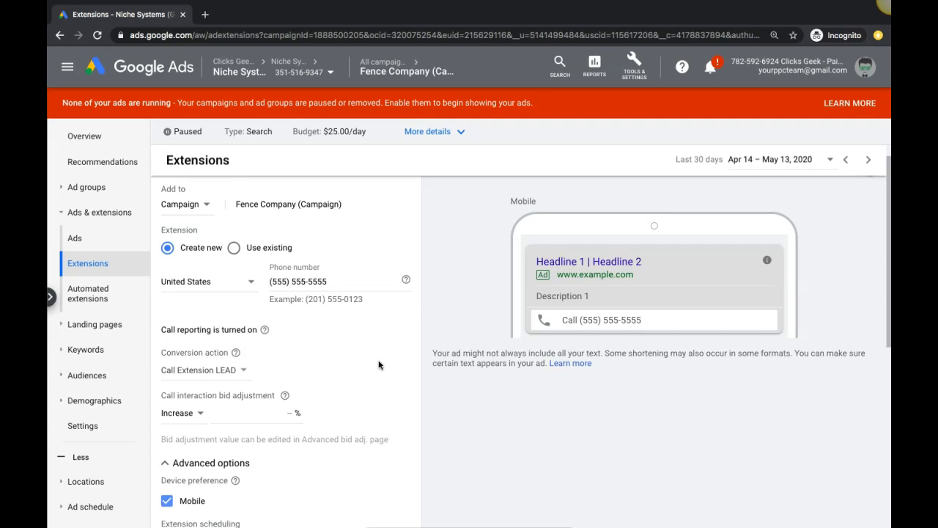
scroll(376, 380, down, 2)
scroll(374, 379, down, 5)
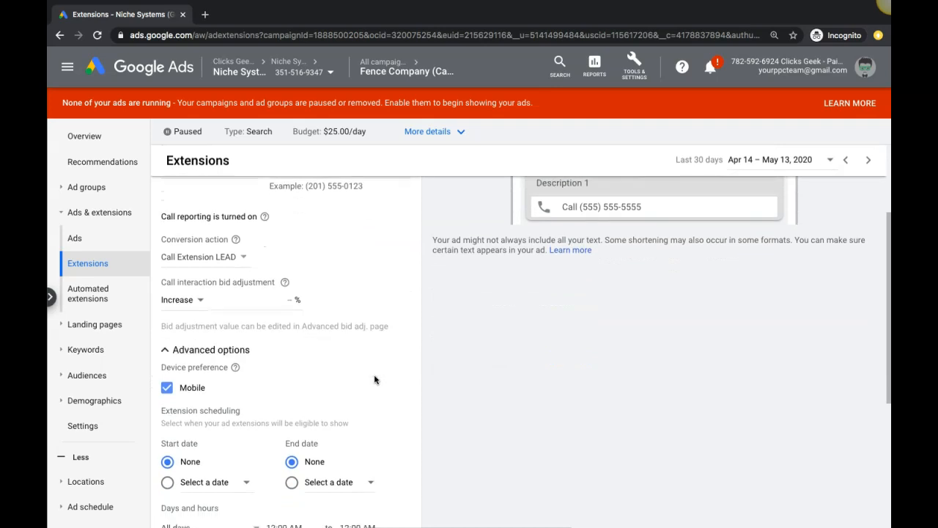
scroll(378, 340, down, 1)
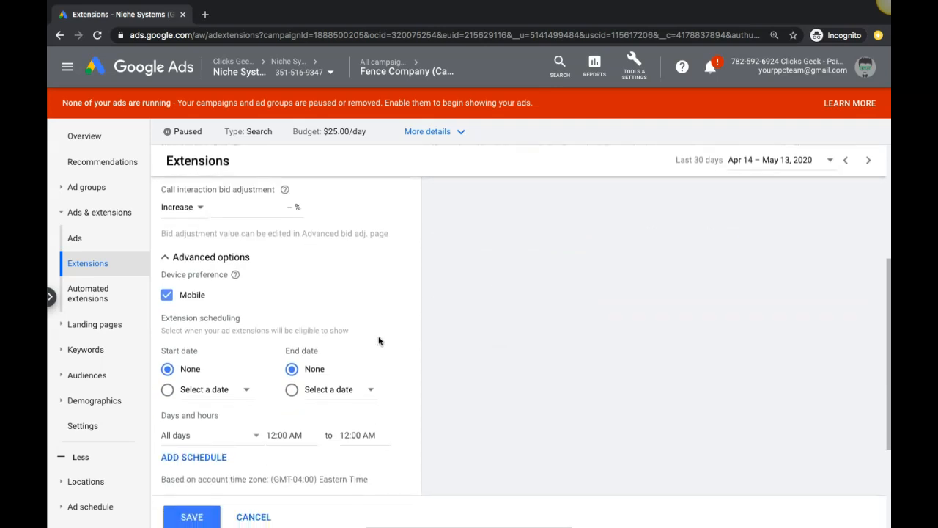
scroll(379, 340, up, 3)
scroll(379, 340, down, 4)
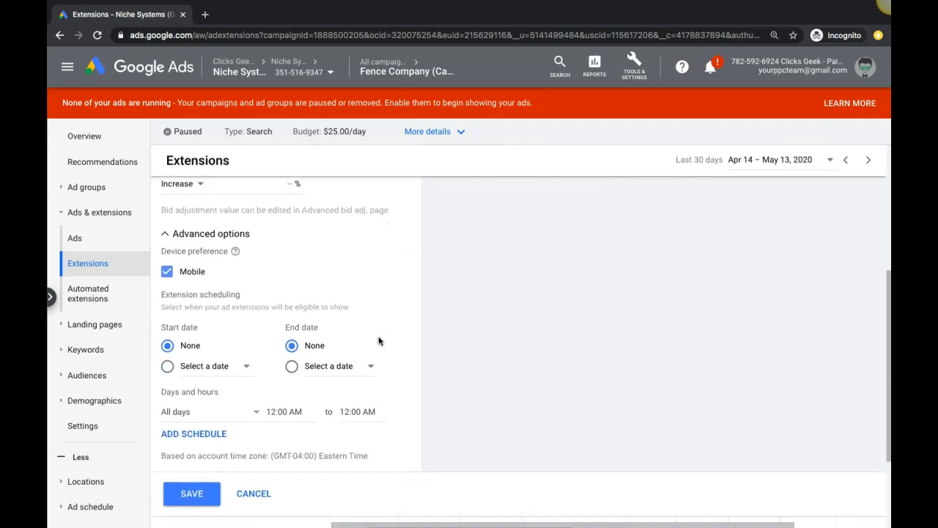
scroll(378, 340, down, 1)
scroll(378, 340, up, 4)
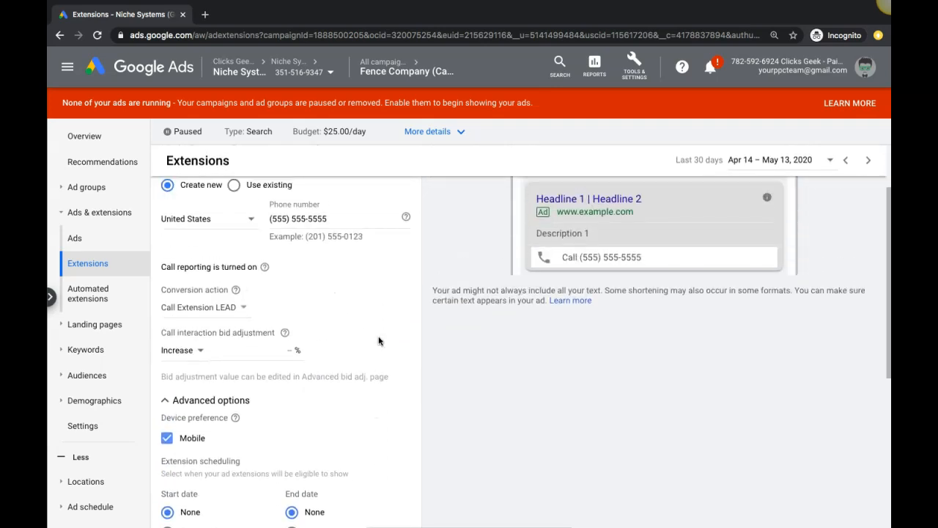
scroll(377, 372, down, 3)
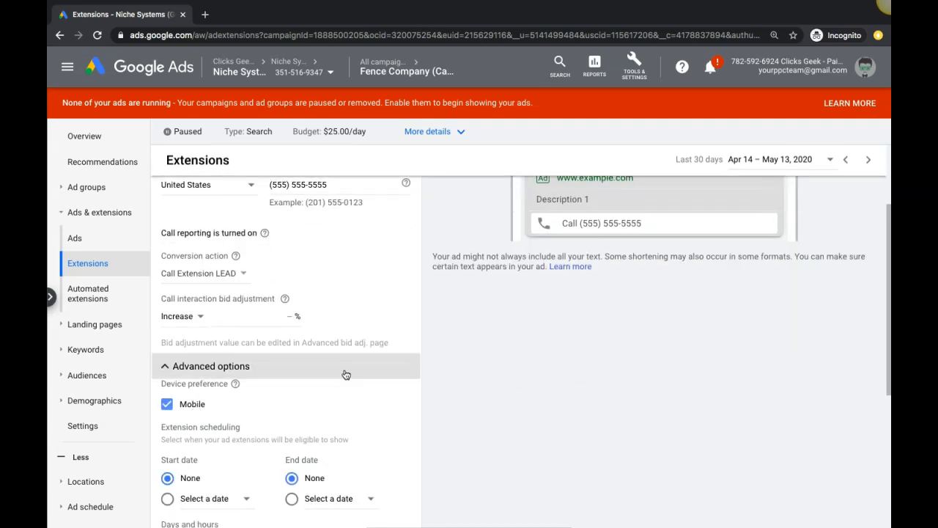
scroll(345, 375, up, 2)
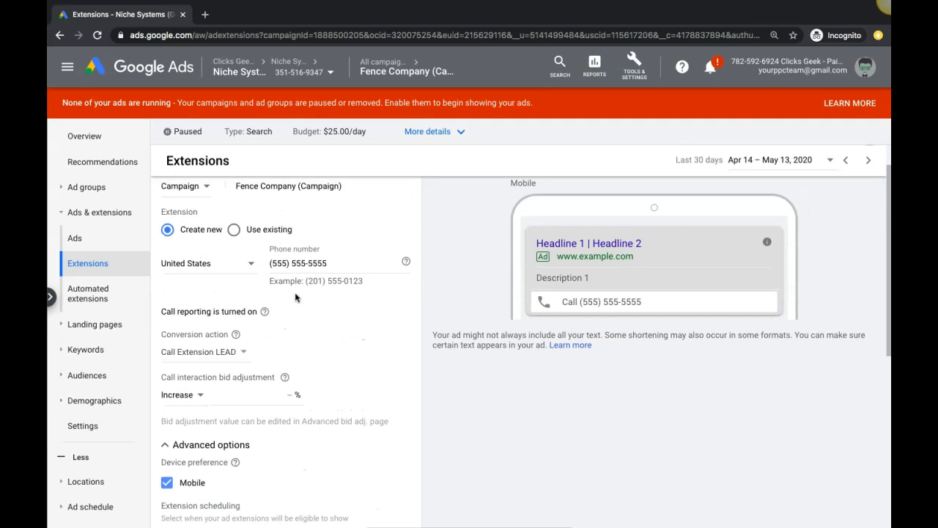
scroll(318, 324, down, 5)
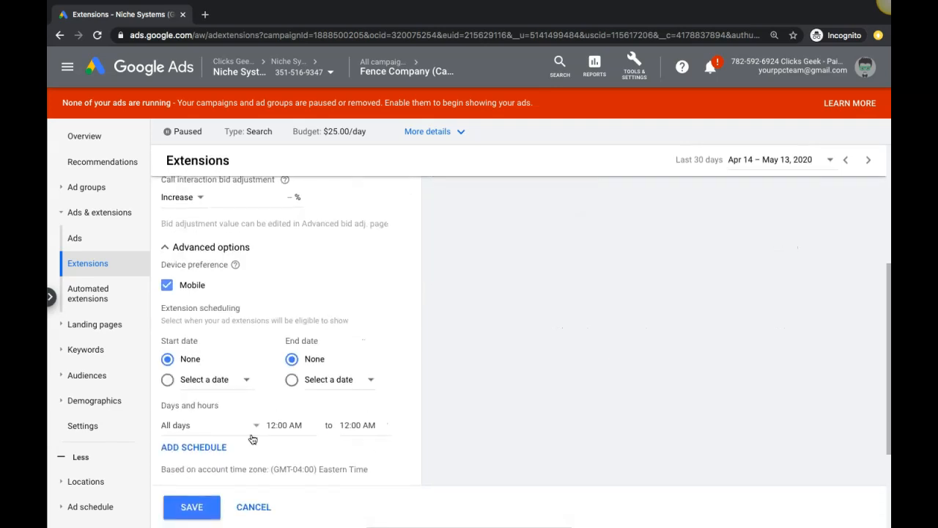
scroll(402, 300, up, 4)
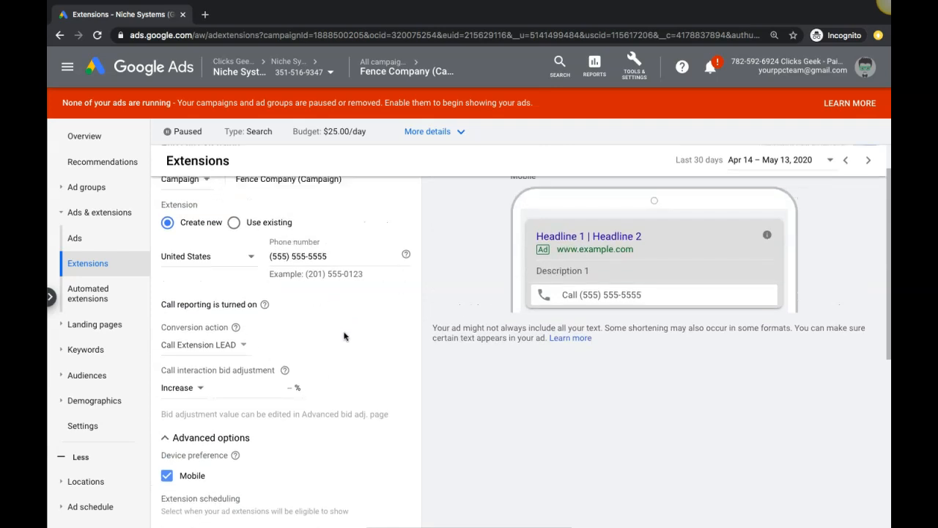
scroll(344, 335, up, 1)
scroll(304, 361, down, 1)
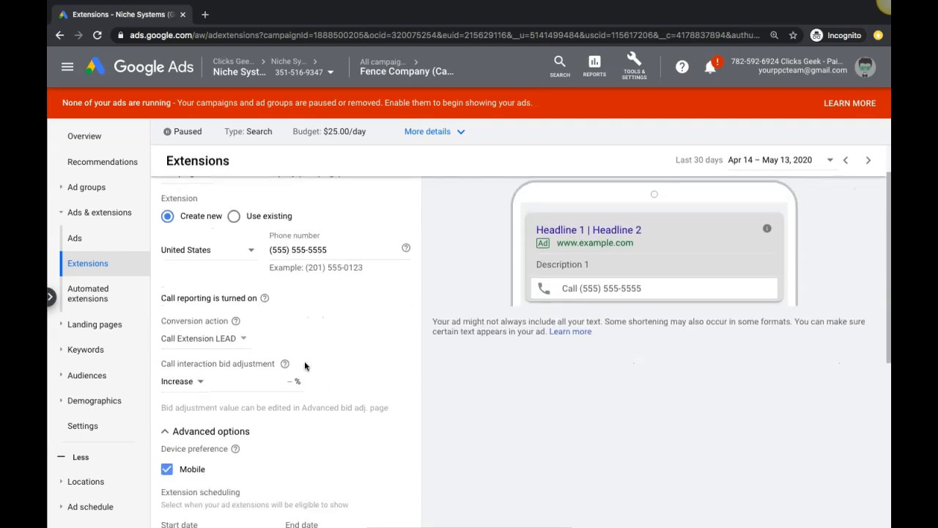
- Clear the Mobile device preference, and discard the call extension without saving it
click(167, 470)
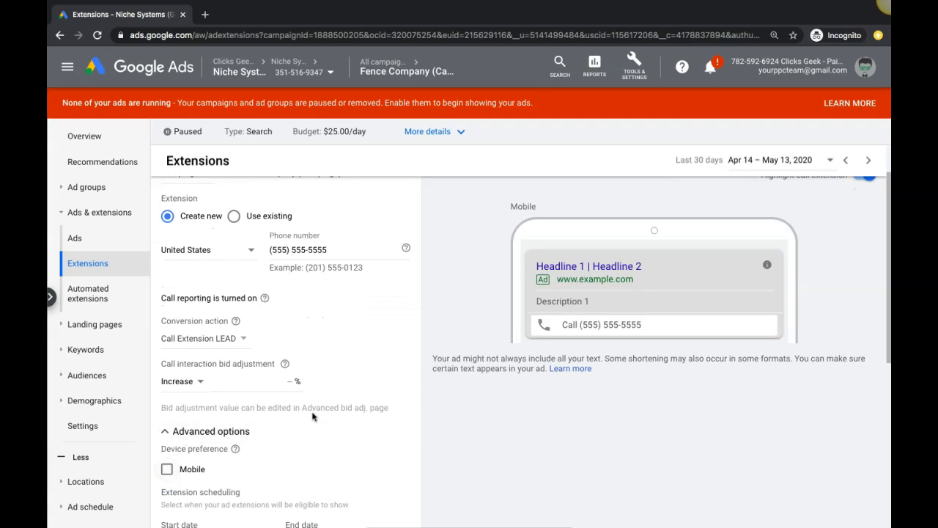
scroll(380, 349, up, 1)
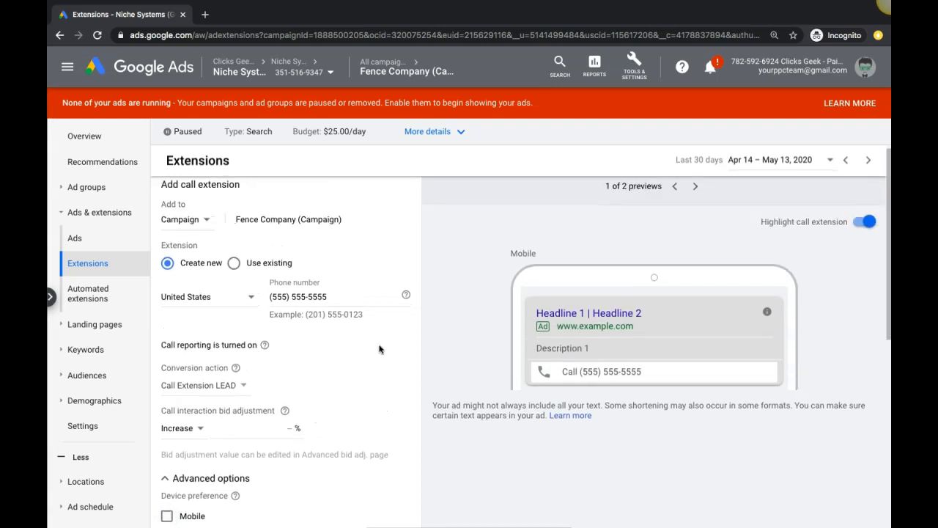
triple_click(307, 297)
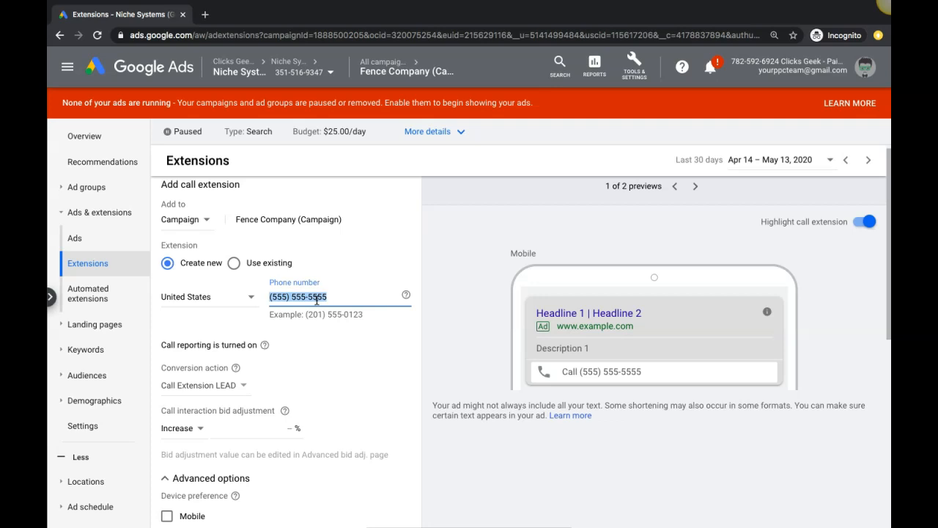
click(295, 297)
drag(330, 298, 268, 298)
scroll(323, 372, down, 1)
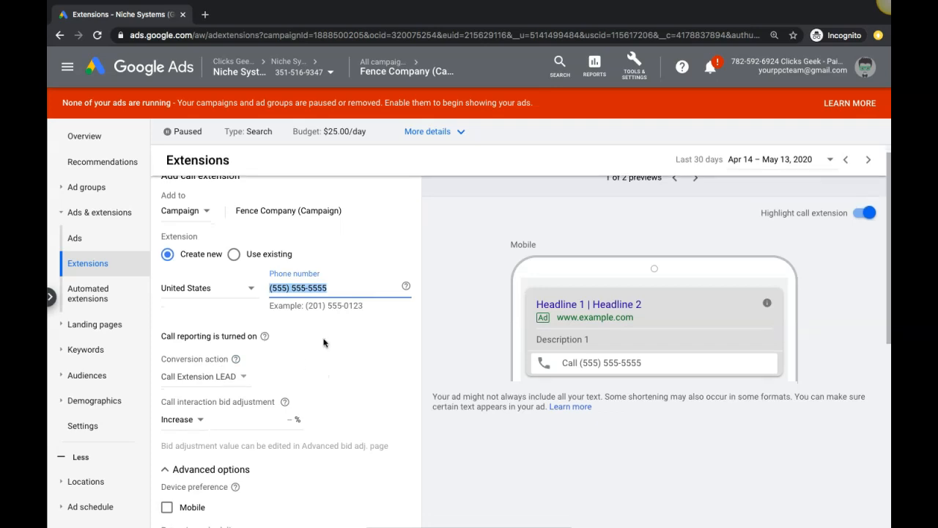
click(305, 287)
triple_click(305, 286)
click(300, 288)
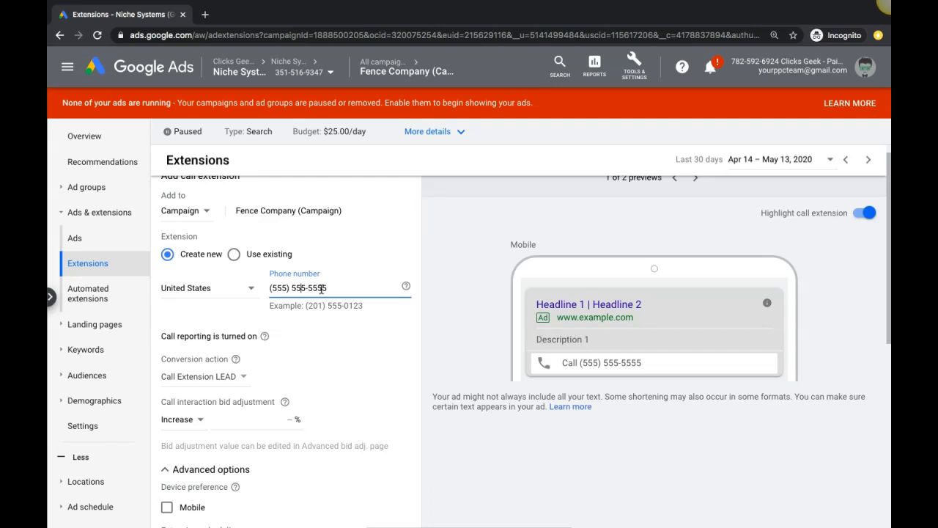
scroll(333, 289, down, 5)
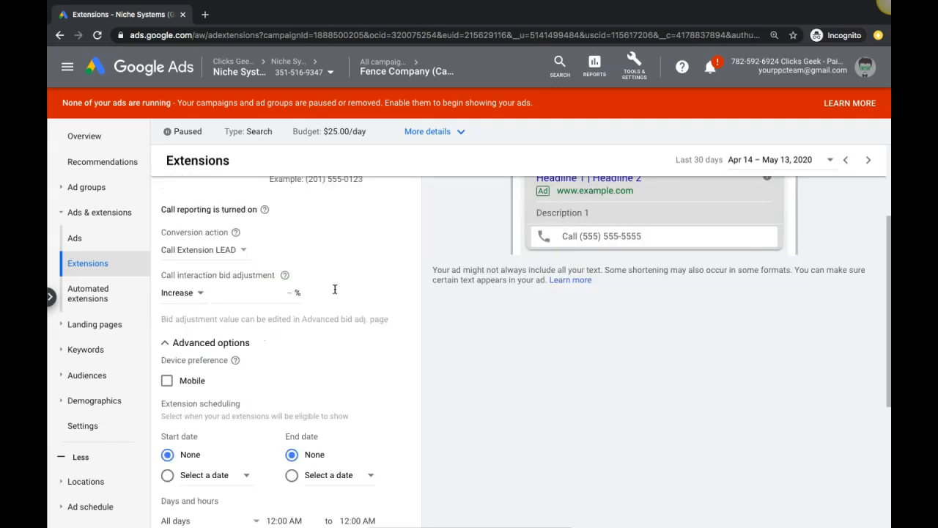
click(253, 370)
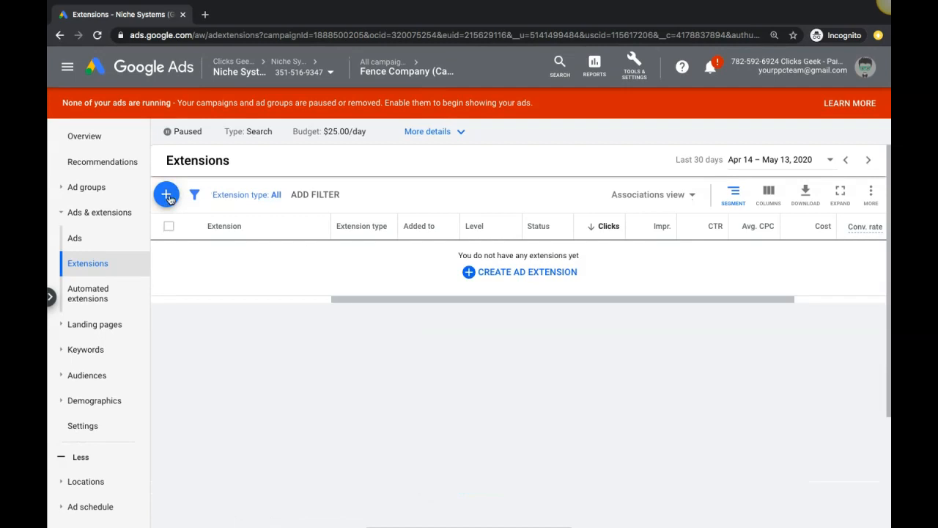
- Start a new lead form extension for the campaign and accept its Terms of Service
click(167, 197)
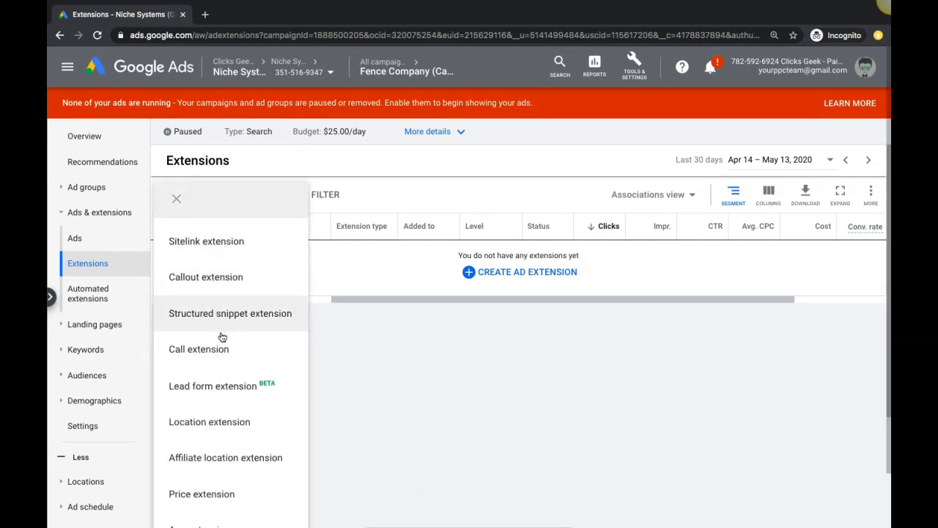
click(220, 385)
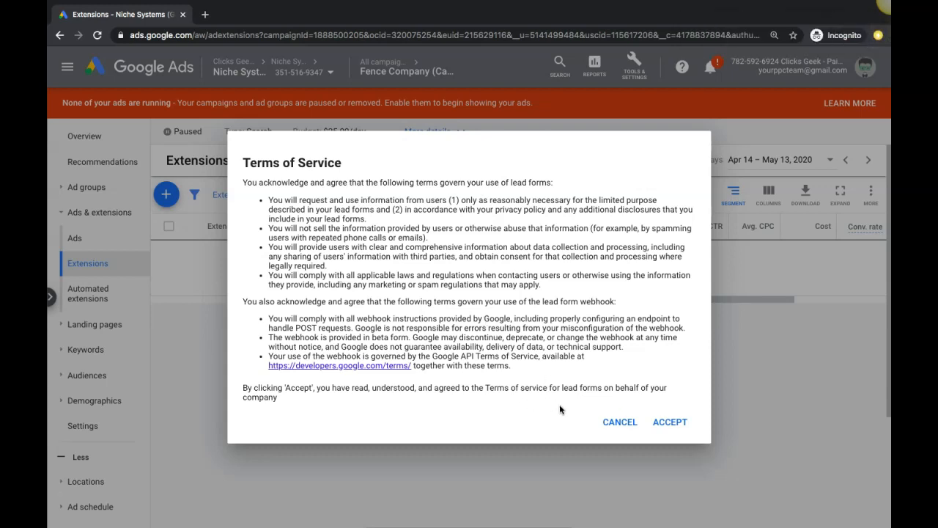
click(668, 423)
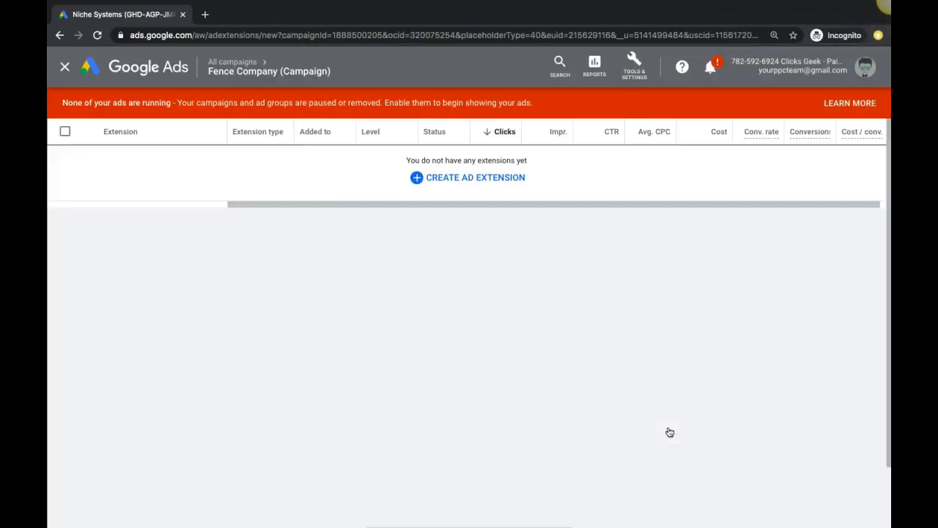
- Set the lead form extension's call-to-action to Get quote
scroll(418, 377, down, 2)
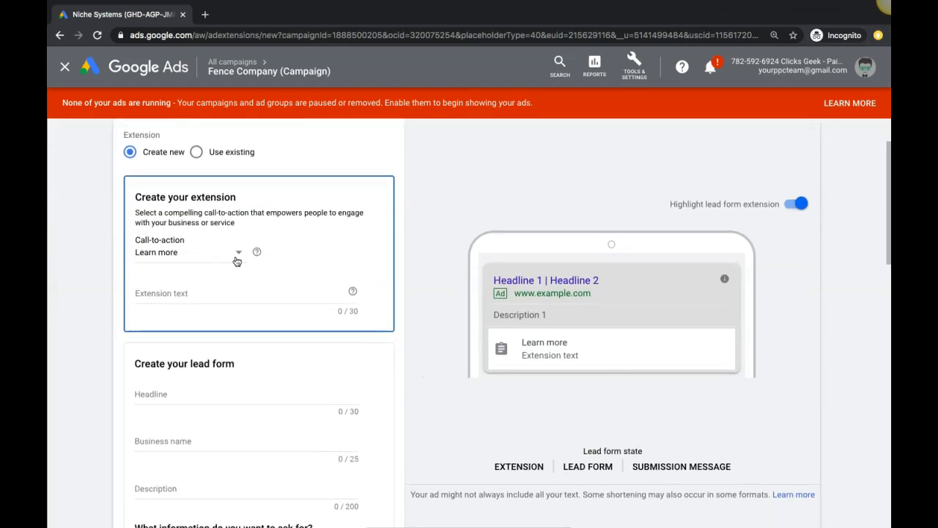
scroll(237, 261, up, 1)
click(238, 271)
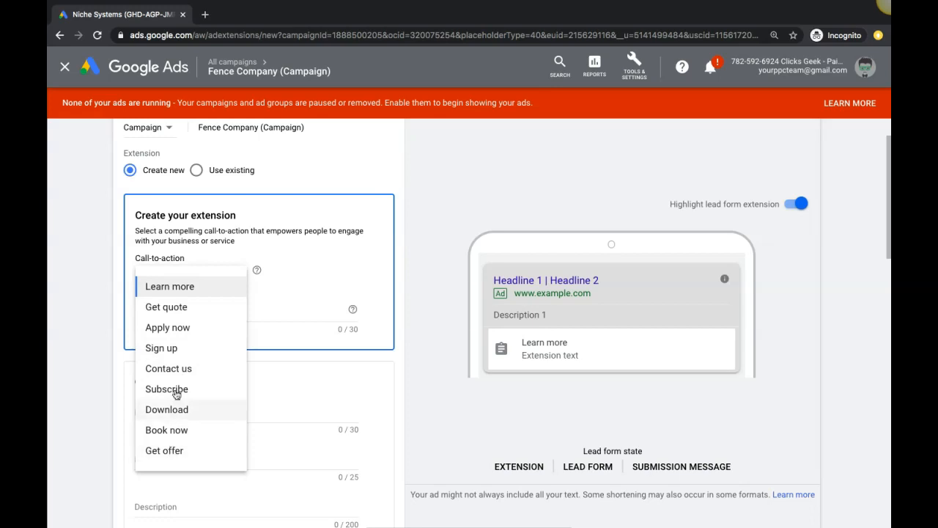
click(164, 308)
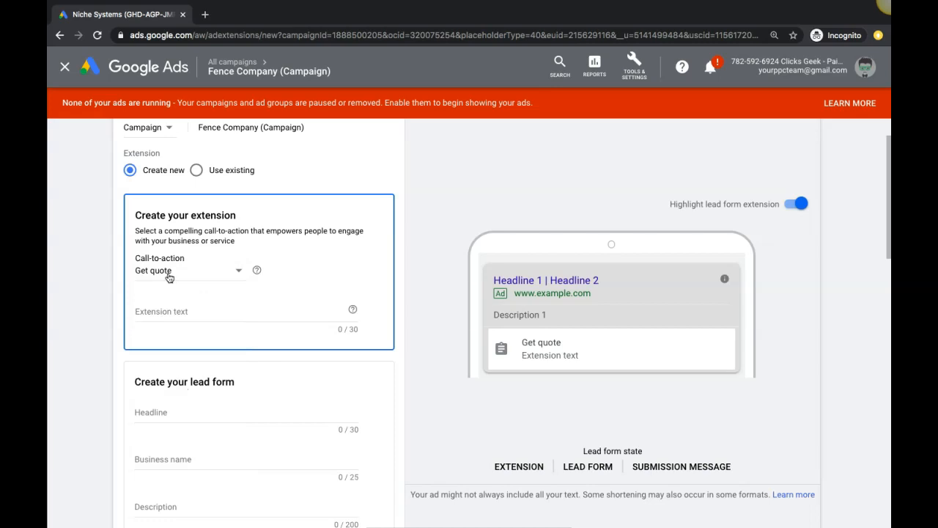
- Set the lead form extension's text to "Need a fence? call us today"
click(159, 310)
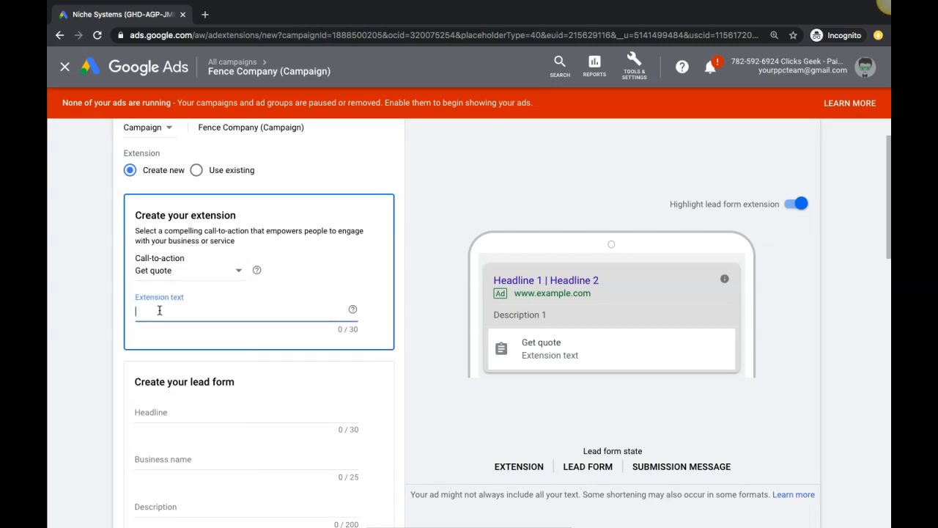
text(Need a fence?)
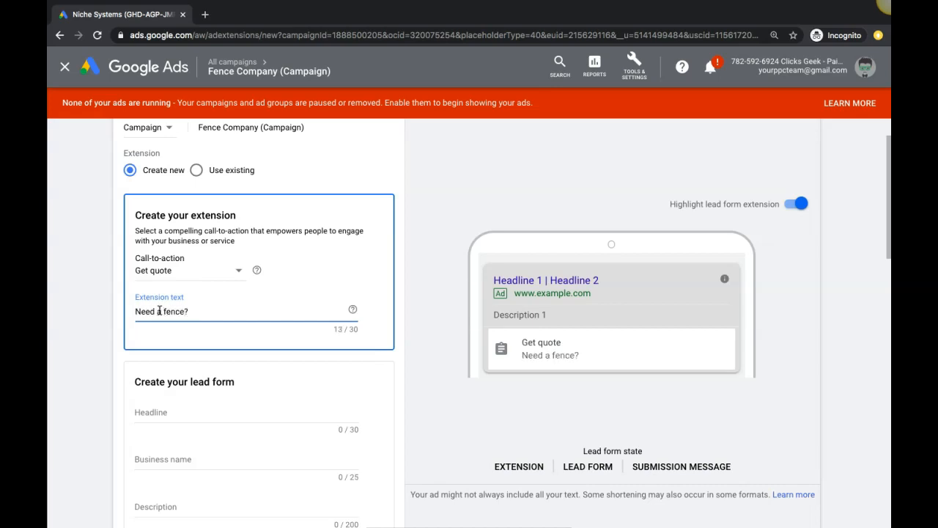
text( o)
key(BackSpace)
text(call us today)
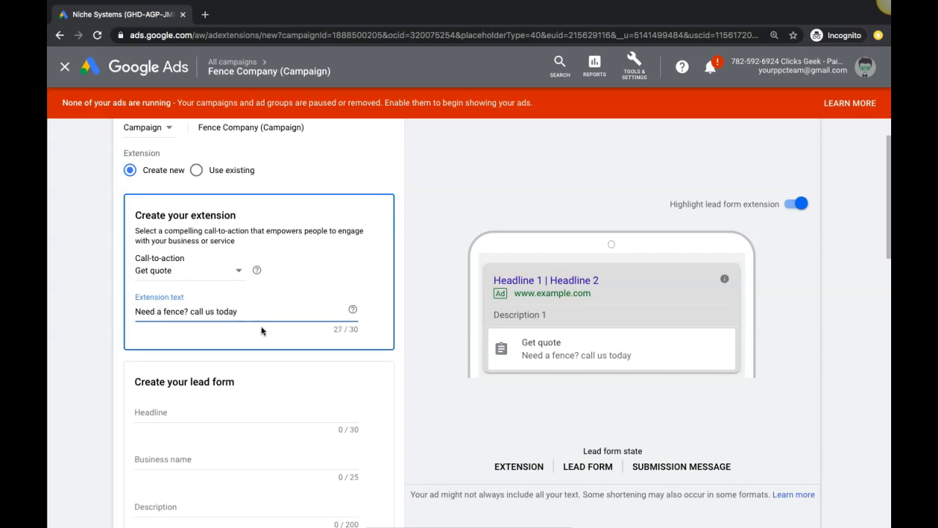
- Set the lead form's business name to "xyz fencing" and its headline to "get a free fencing quote"
scroll(225, 320, down, 3)
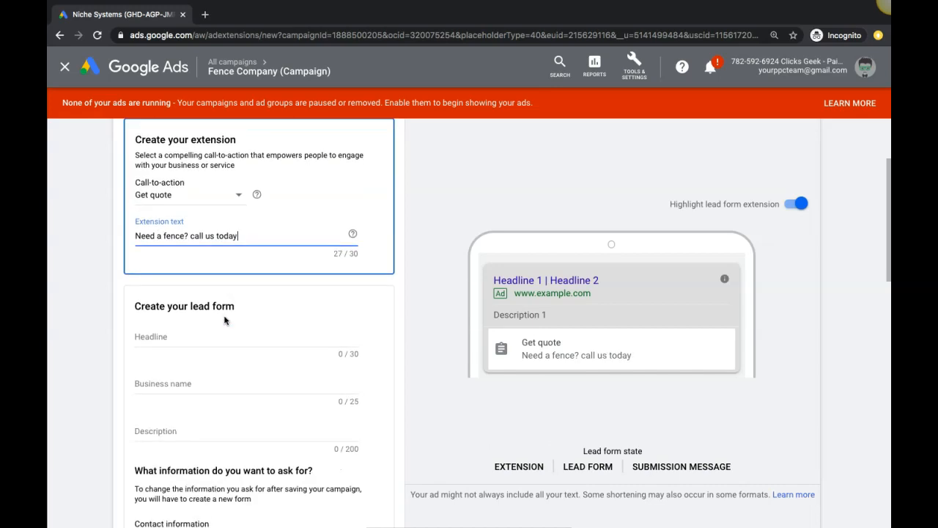
click(175, 333)
click(168, 291)
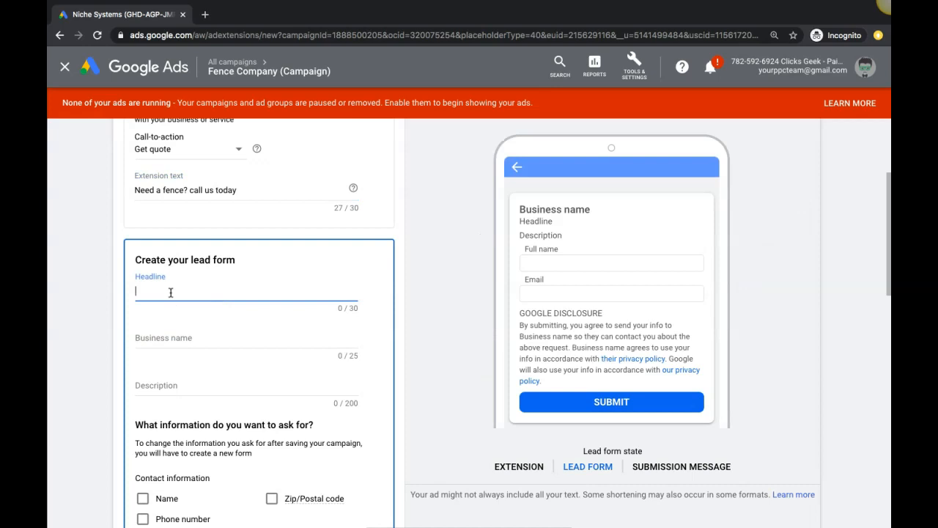
click(151, 345)
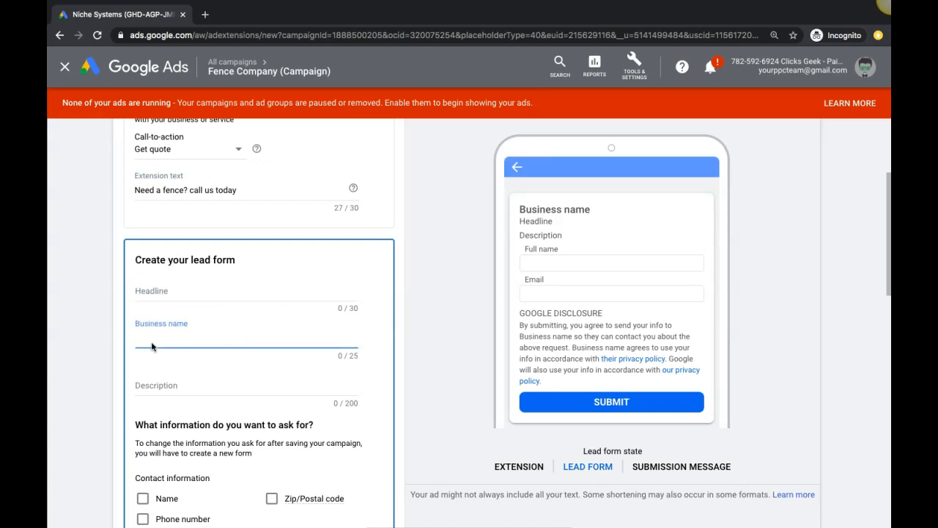
text(xyz fencing)
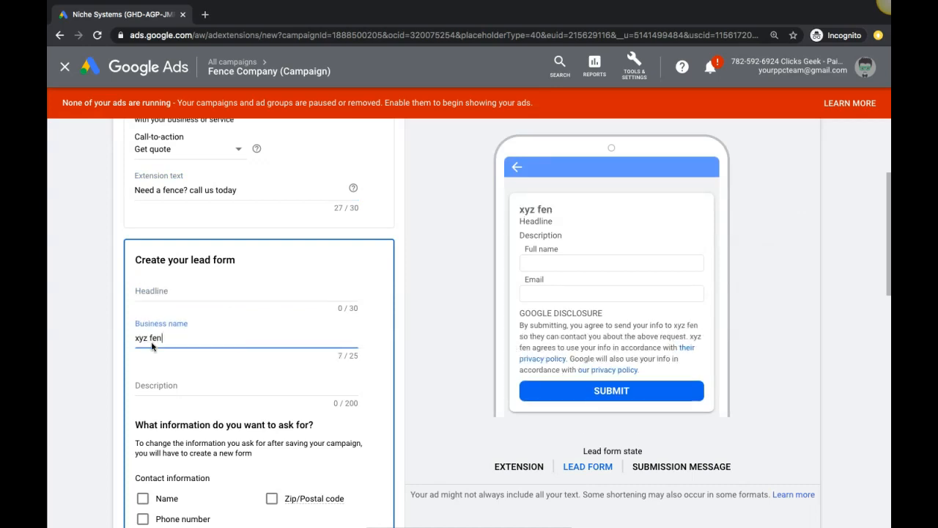
click(159, 388)
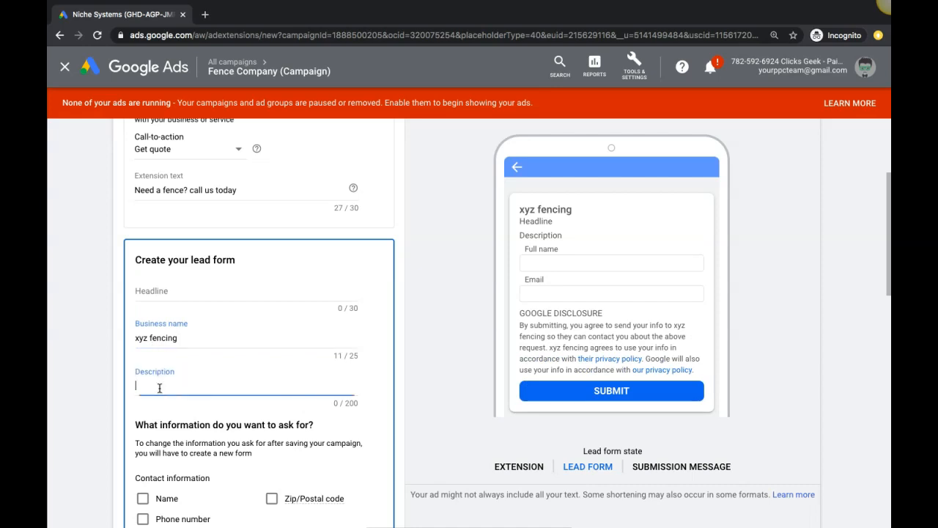
click(156, 293)
text(g)
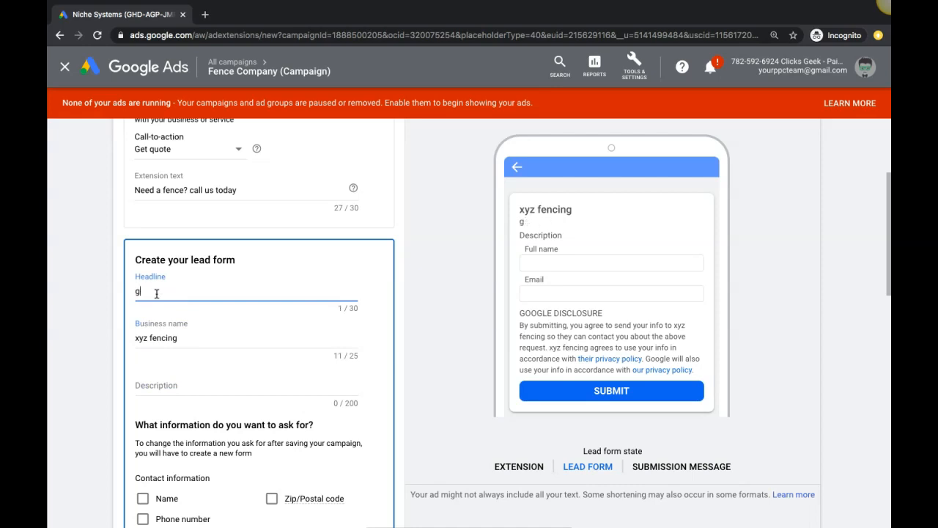
text(et a free quote)
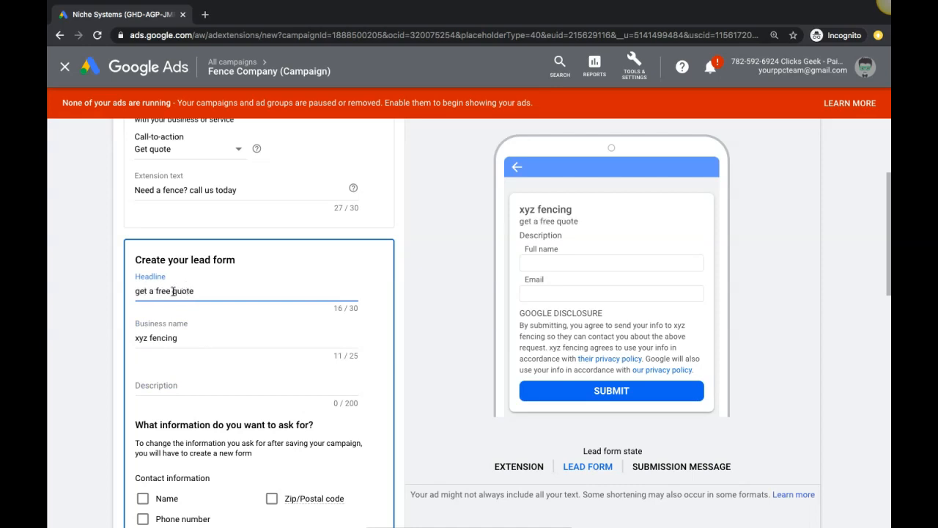
text(fencing)
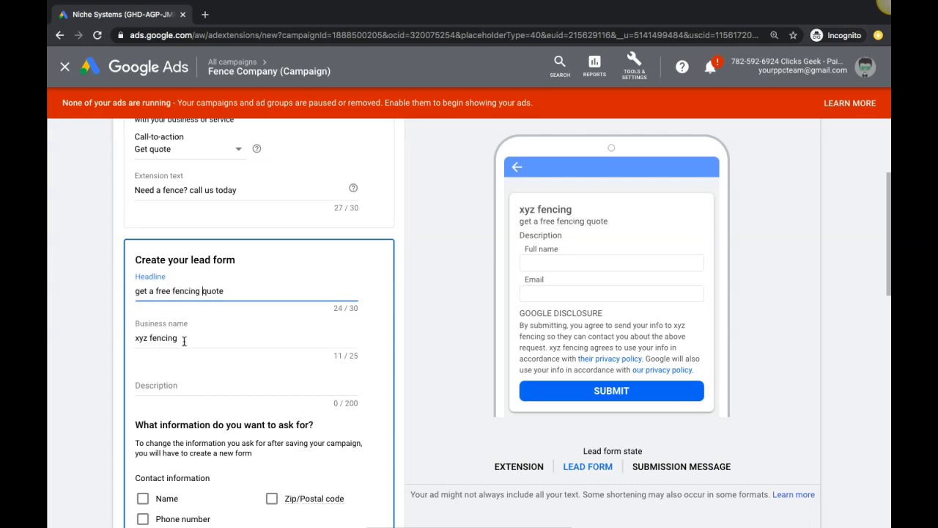
- Set the lead form's description to "wood fences, chain link, we do it all!" and compare the extension and lead form previews
click(155, 381)
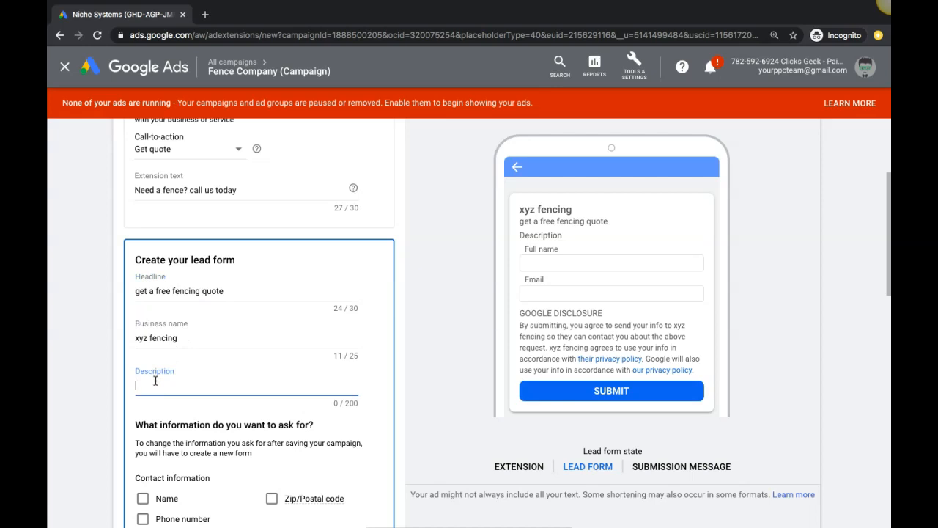
text(wood fences, chain link, we do it all!)
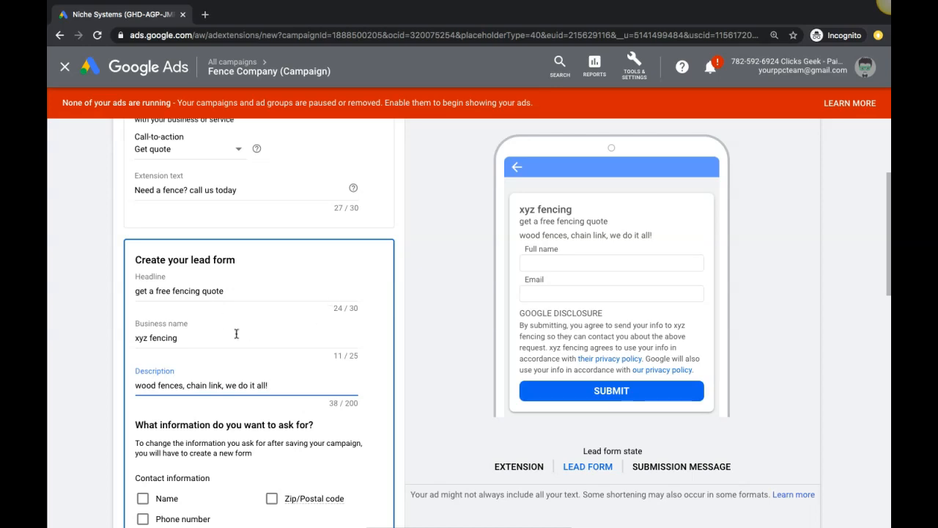
scroll(236, 334, down, 3)
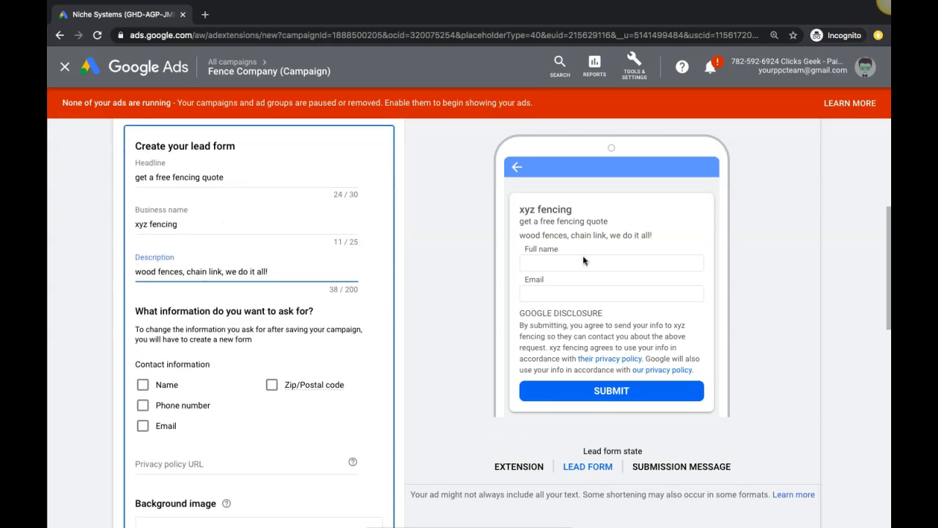
scroll(583, 255, down, 1)
scroll(582, 255, up, 3)
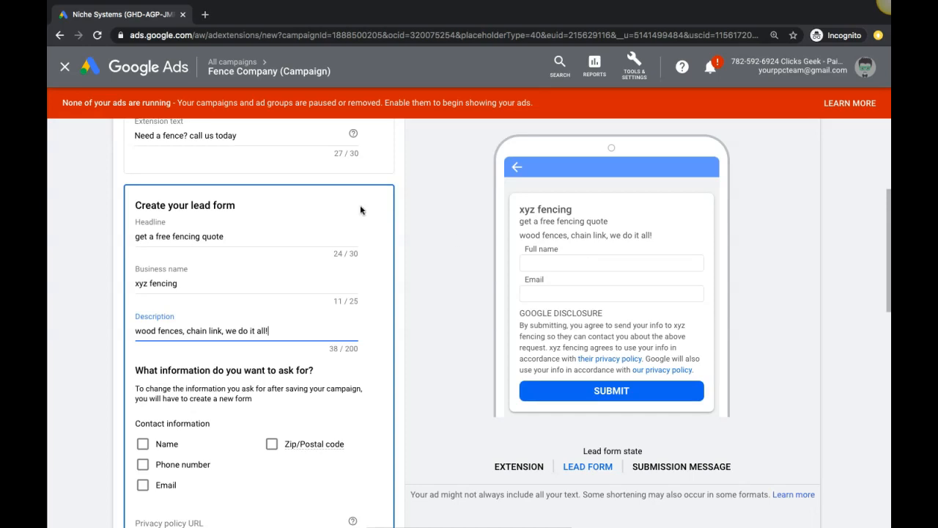
click(303, 152)
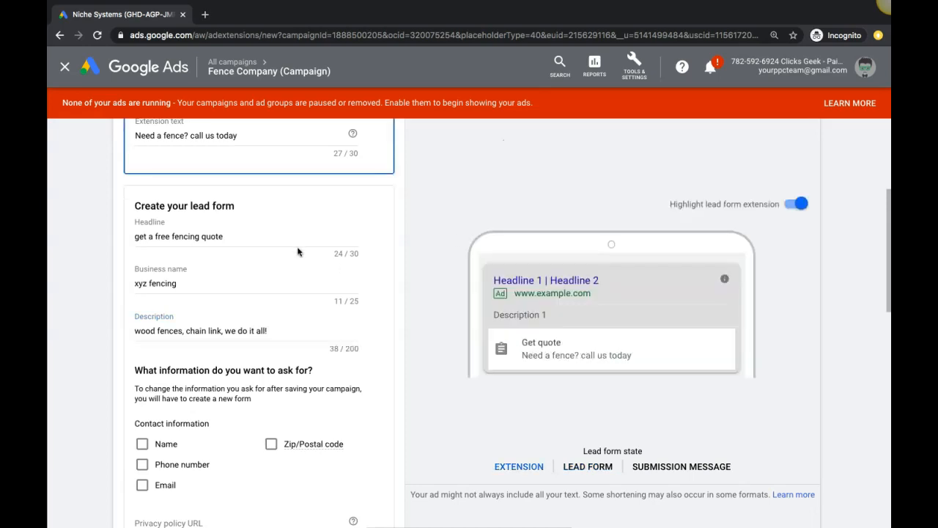
click(251, 234)
- Have the lead form ask for first name and last name, zip/postal code, phone number and email, and check the form preview
scroll(265, 282, down, 3)
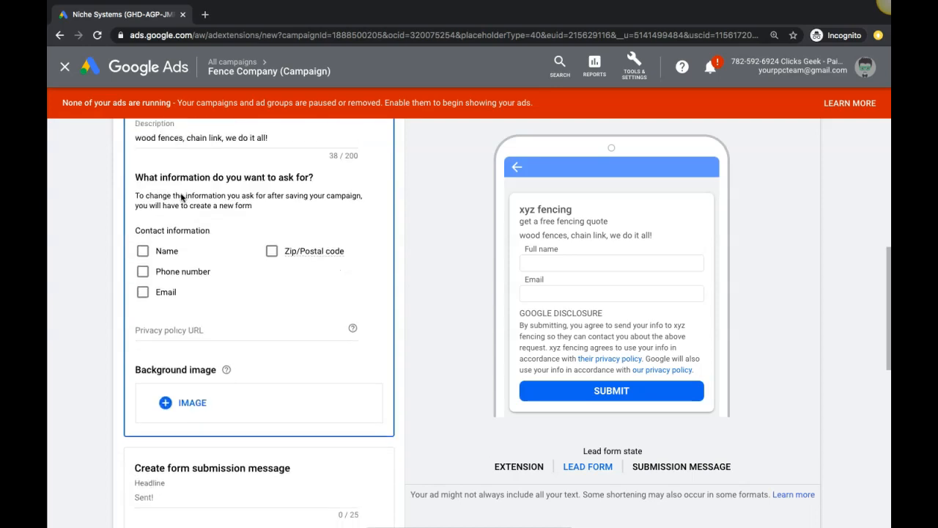
click(143, 250)
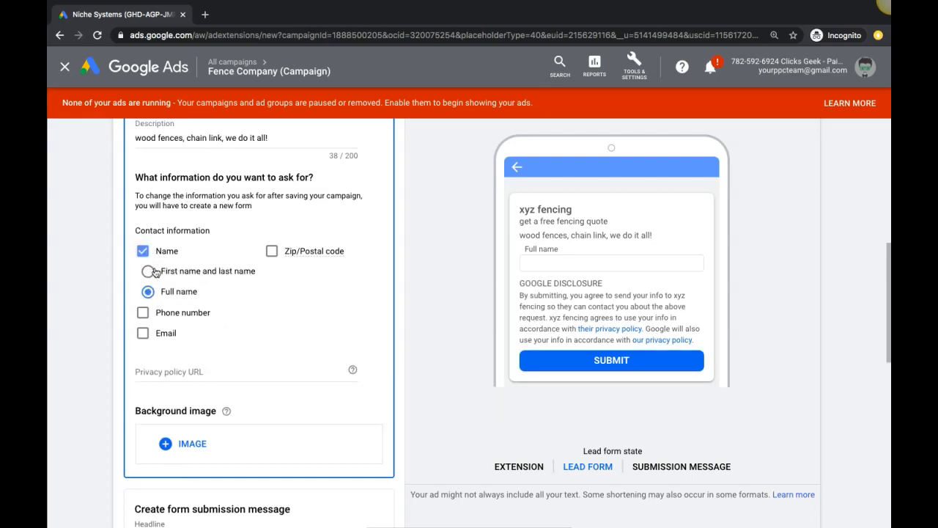
click(147, 271)
click(272, 251)
click(143, 312)
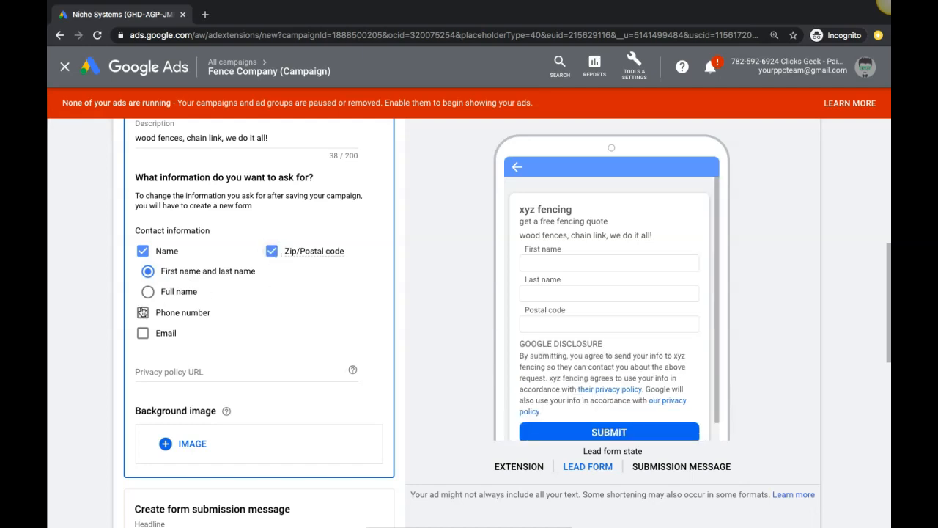
click(143, 332)
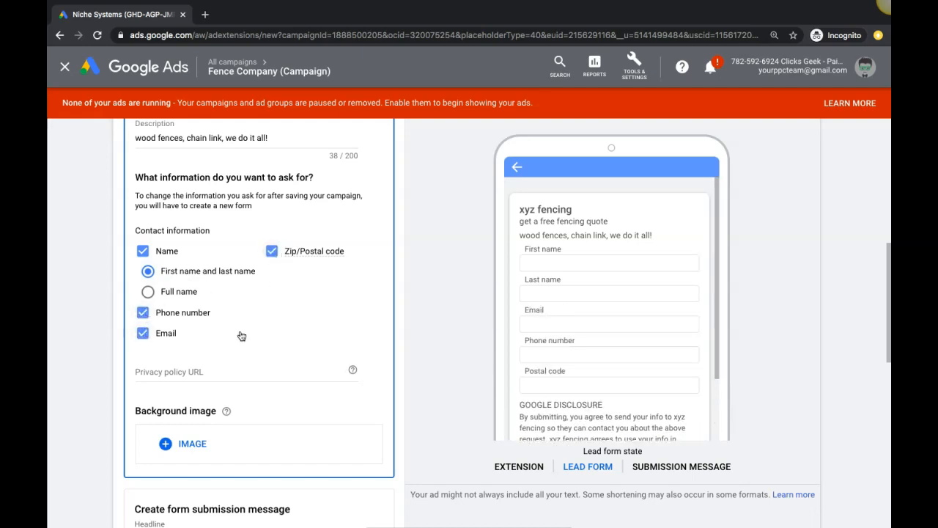
scroll(544, 347, down, 2)
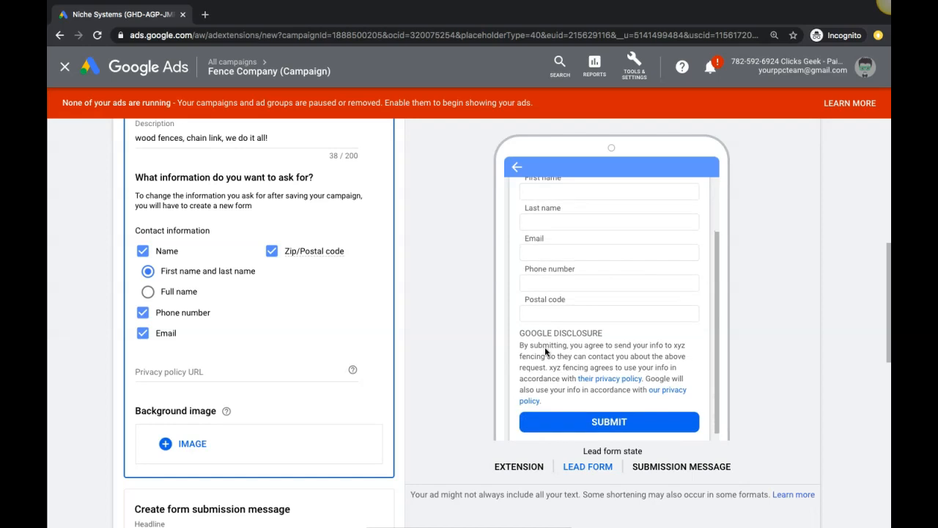
- Review the privacy policy, background image, submission message and lead delivery settings, along with the lead form terms
scroll(267, 368, down, 1)
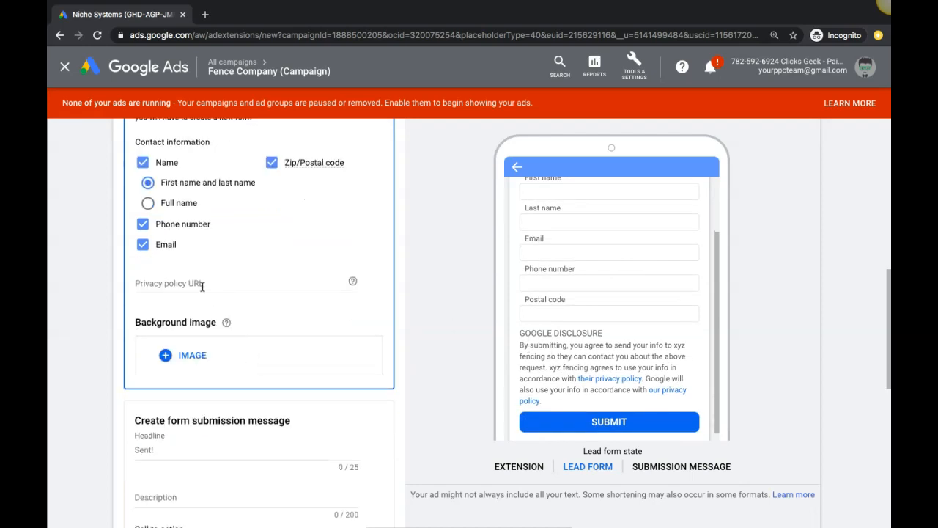
scroll(248, 300, down, 2)
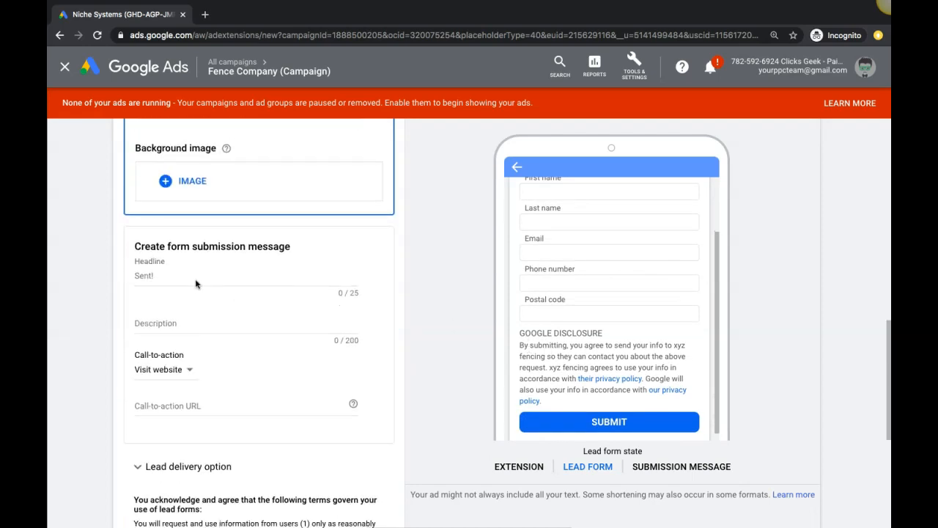
click(195, 284)
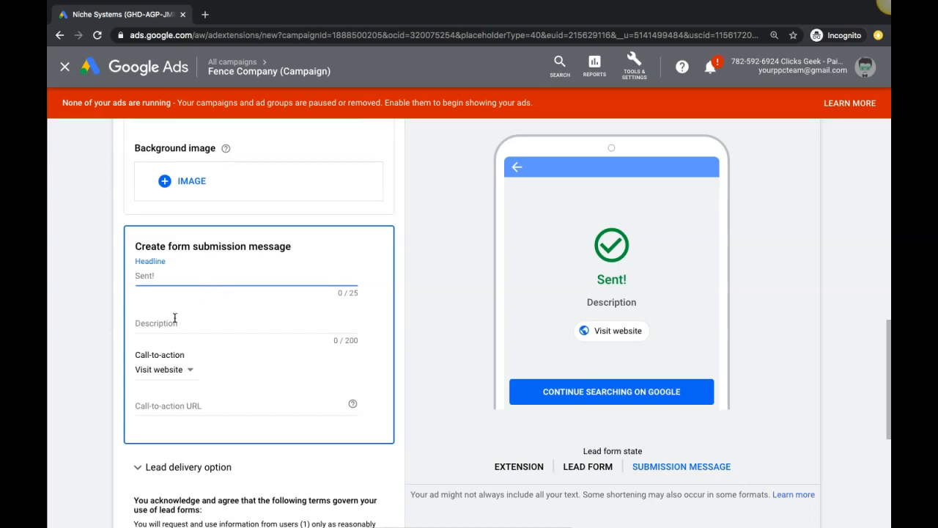
scroll(174, 317, down, 2)
scroll(242, 341, down, 1)
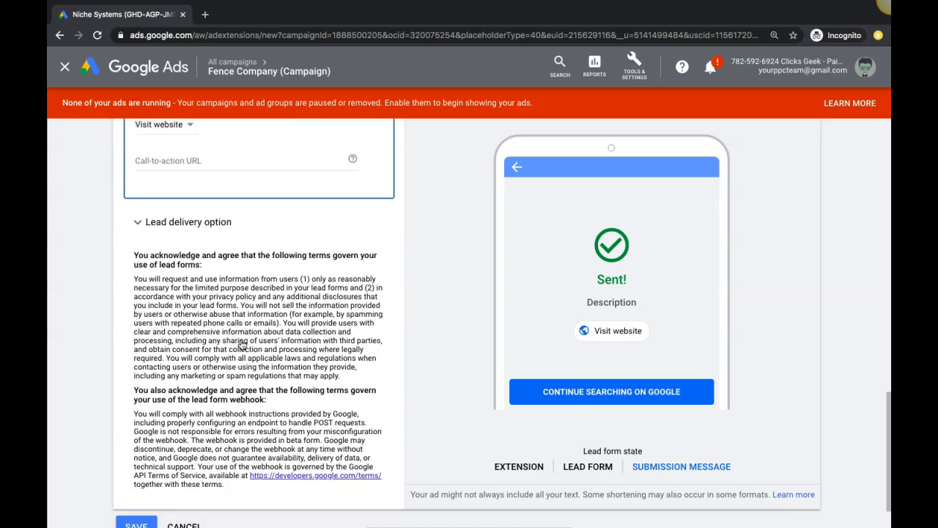
scroll(241, 344, down, 1)
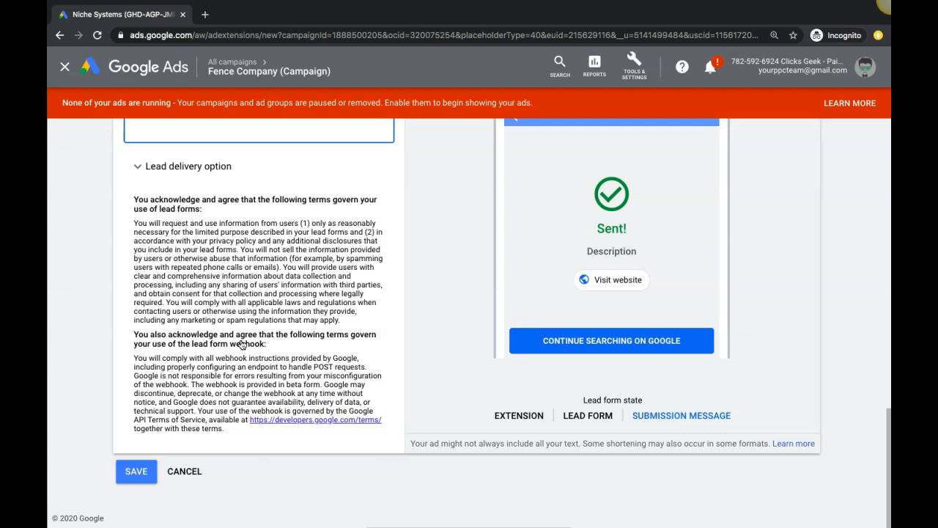
scroll(242, 344, up, 8)
scroll(242, 345, up, 4)
scroll(242, 344, up, 2)
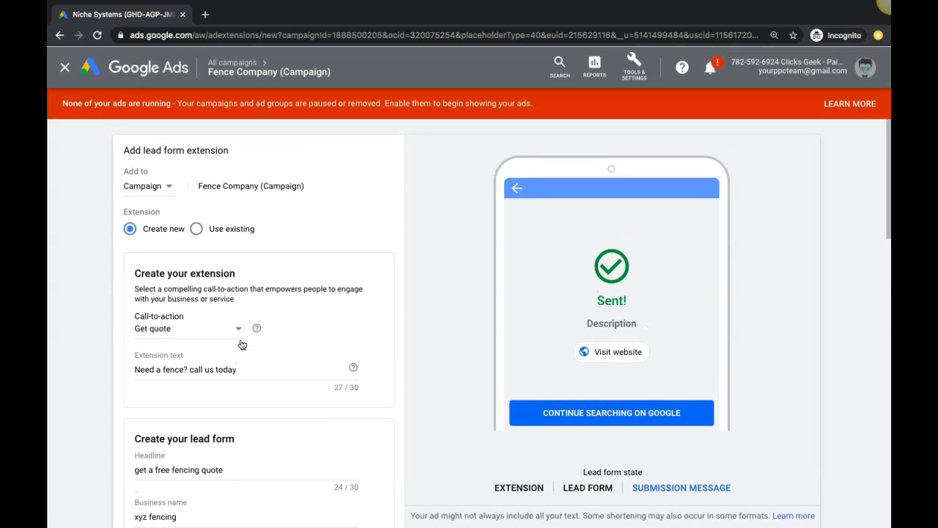
scroll(242, 344, down, 11)
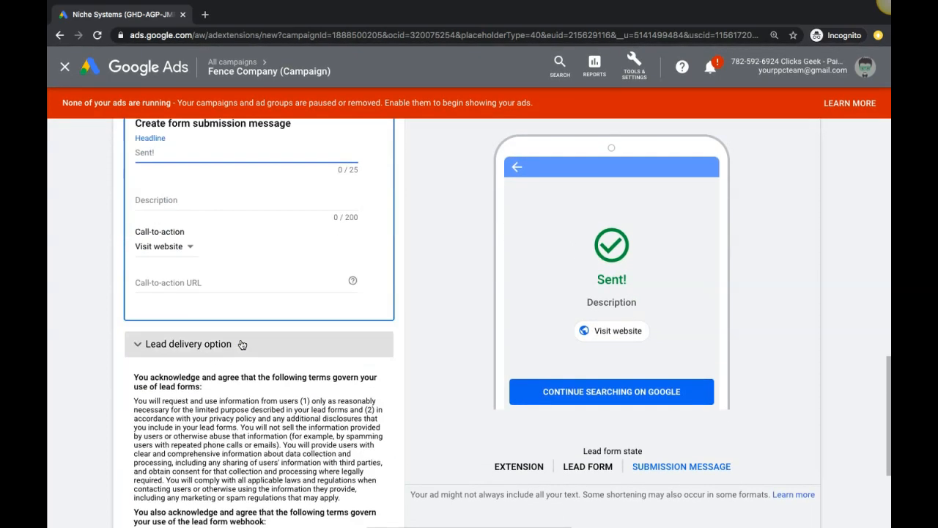
scroll(242, 345, down, 3)
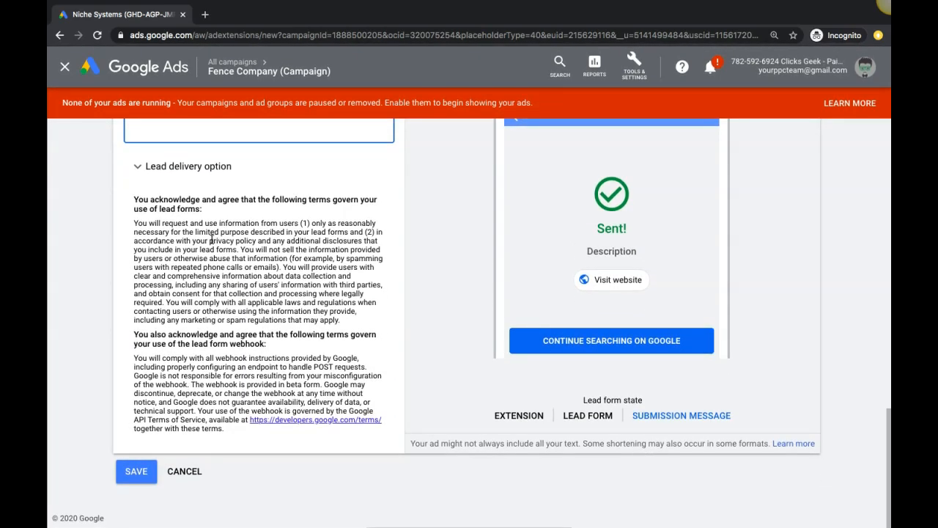
scroll(212, 256, up, 3)
scroll(216, 272, down, 3)
scroll(285, 265, up, 3)
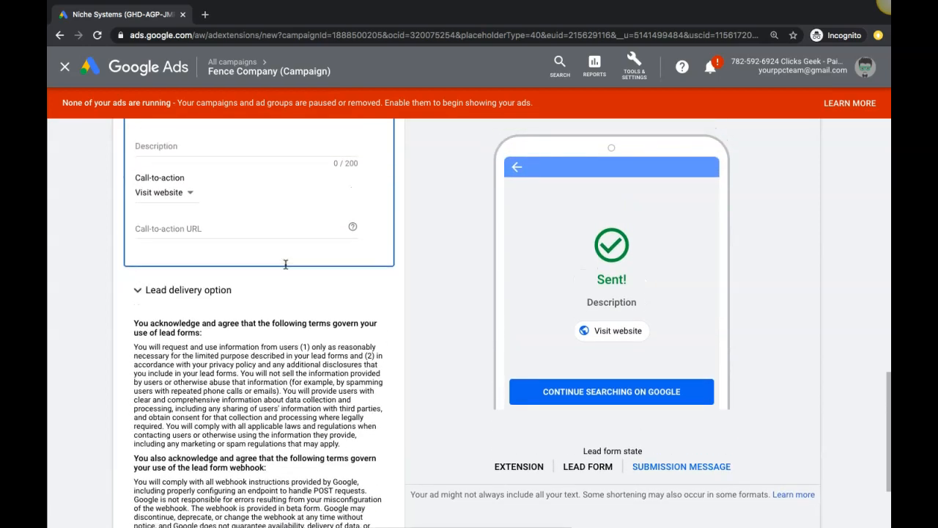
scroll(285, 264, down, 3)
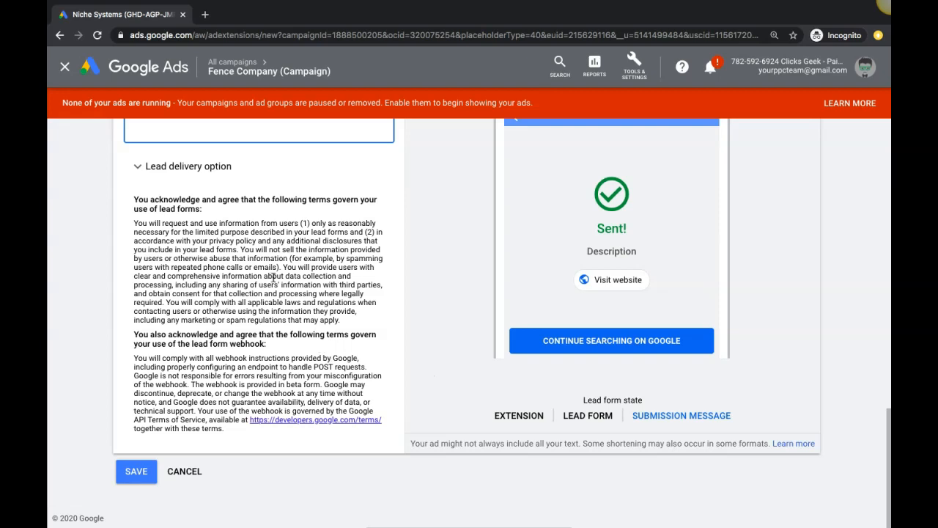
scroll(187, 382, up, 10)
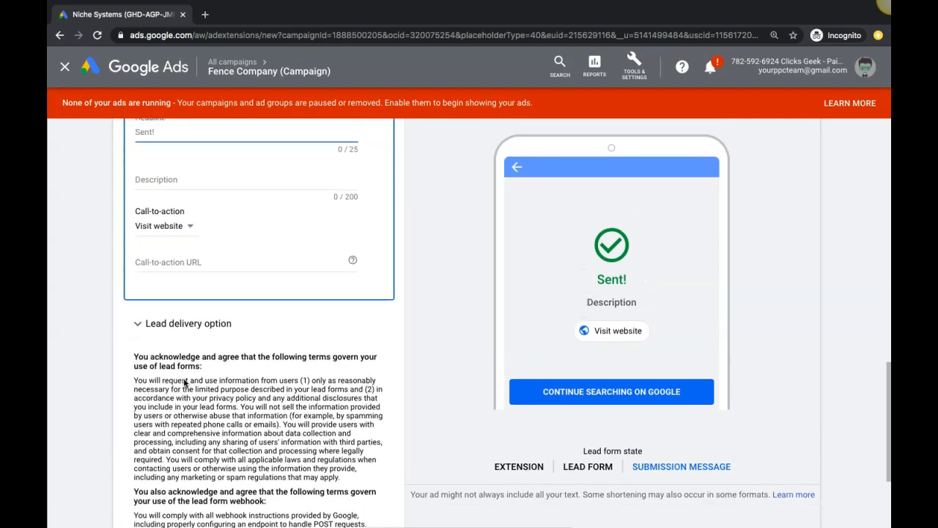
scroll(248, 380, up, 1)
- Discard the lead form extension without saving it
scroll(242, 385, down, 8)
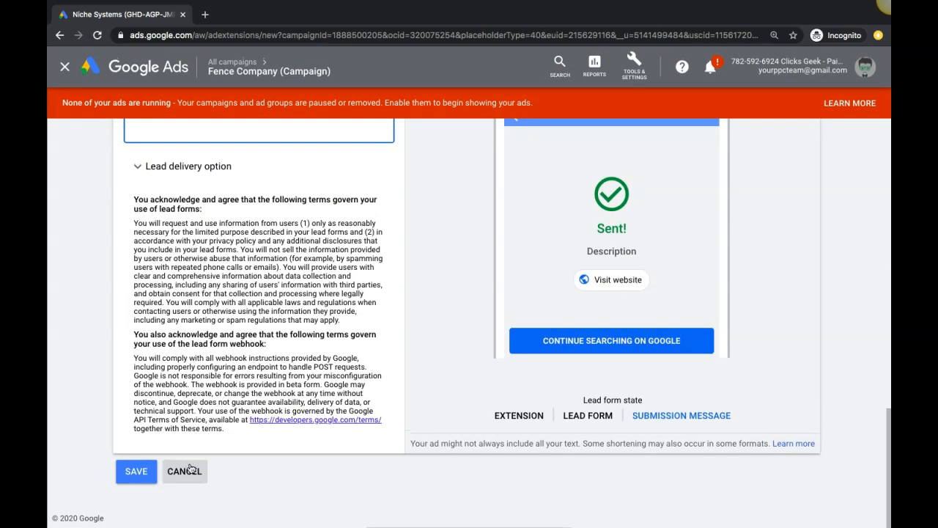
click(184, 470)
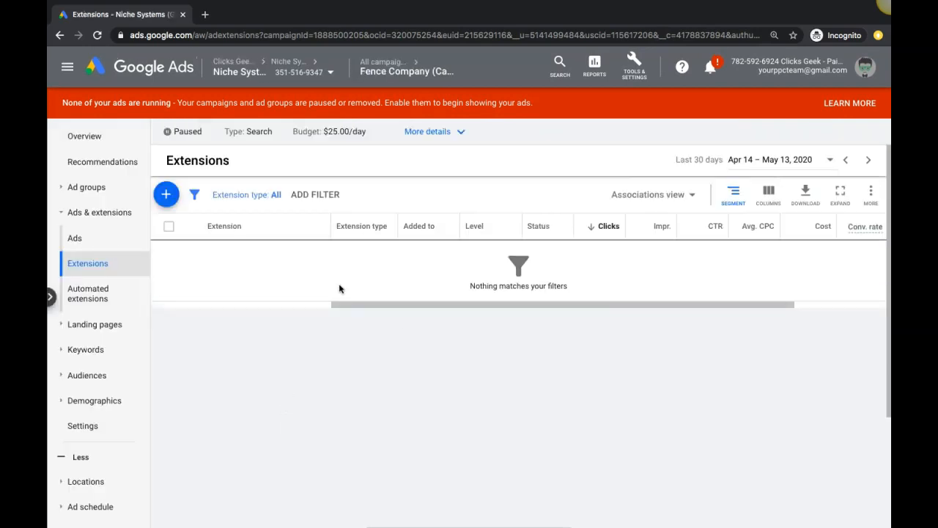
- Start a location extension, check which locations the linked Google My Business account would sync, and cancel without finishing
click(169, 194)
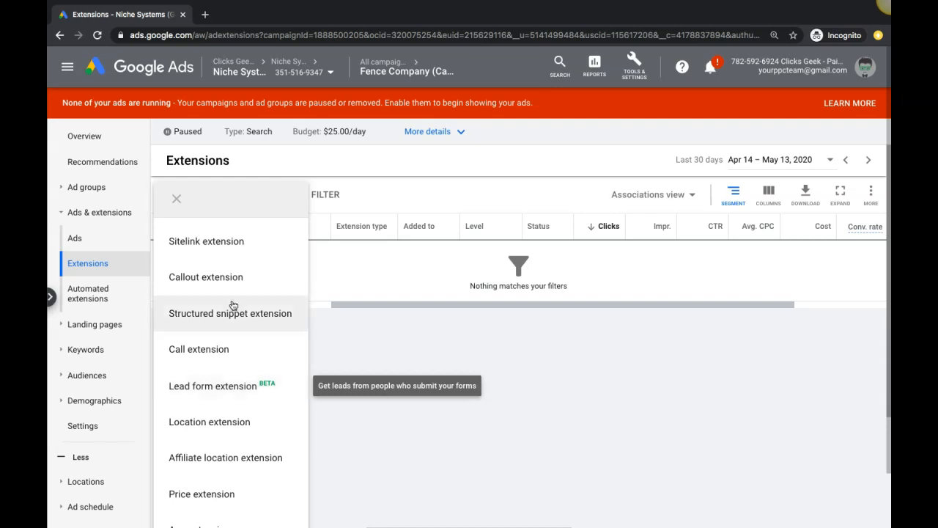
scroll(241, 306, down, 1)
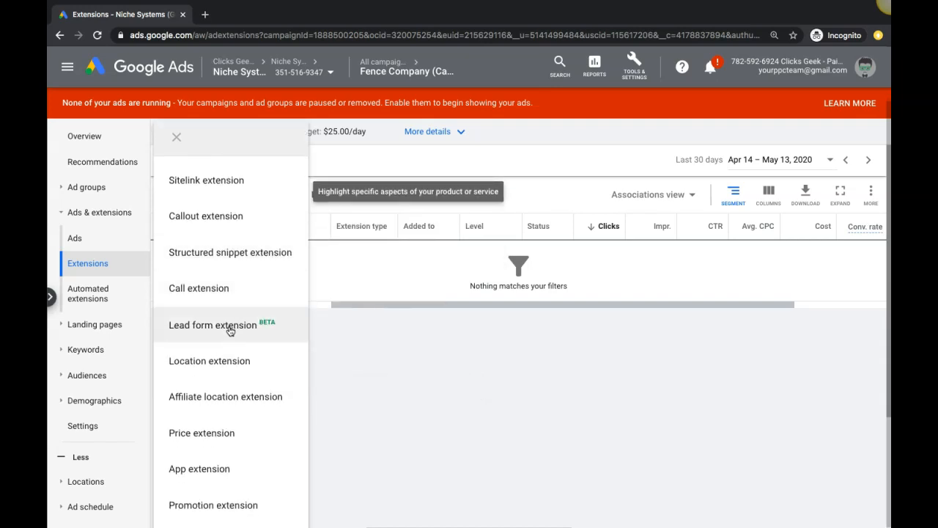
click(211, 362)
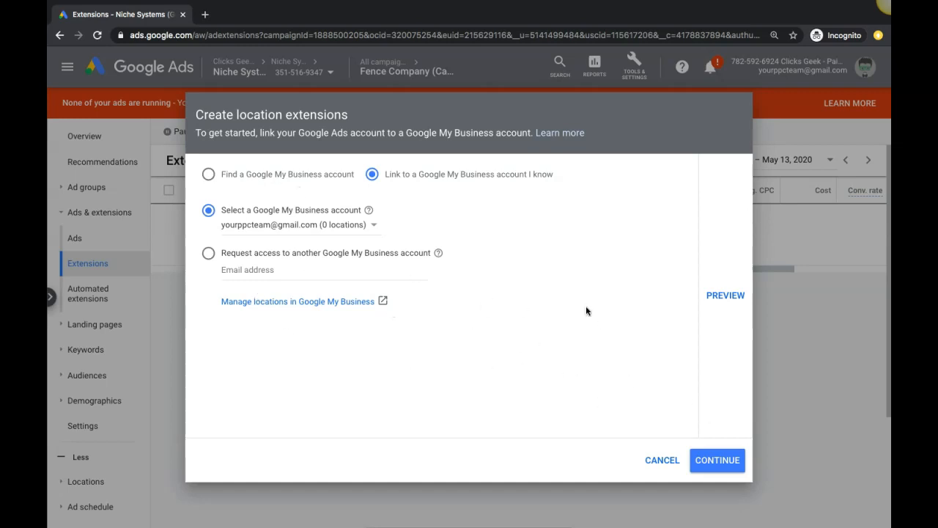
click(717, 460)
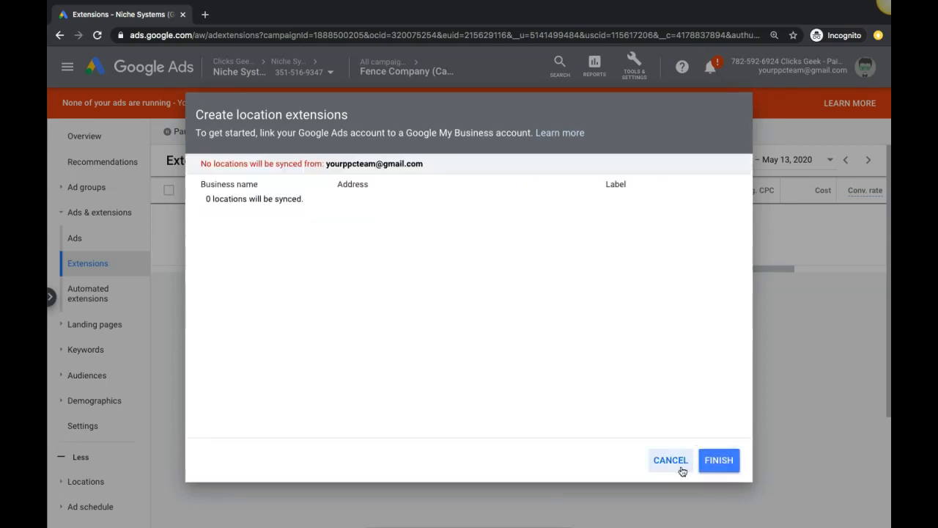
click(678, 461)
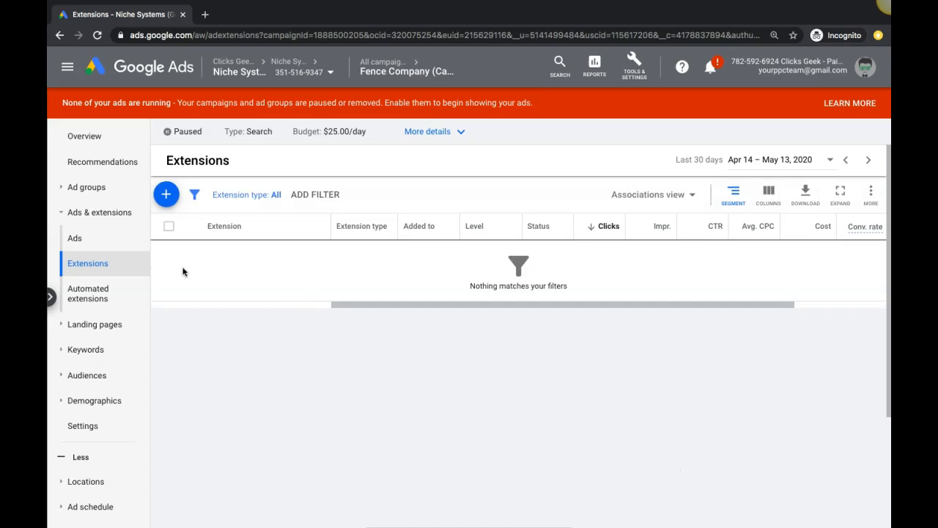
- Start an account-level affiliate location extension and look through the general retailers selection without choosing any chain
click(166, 195)
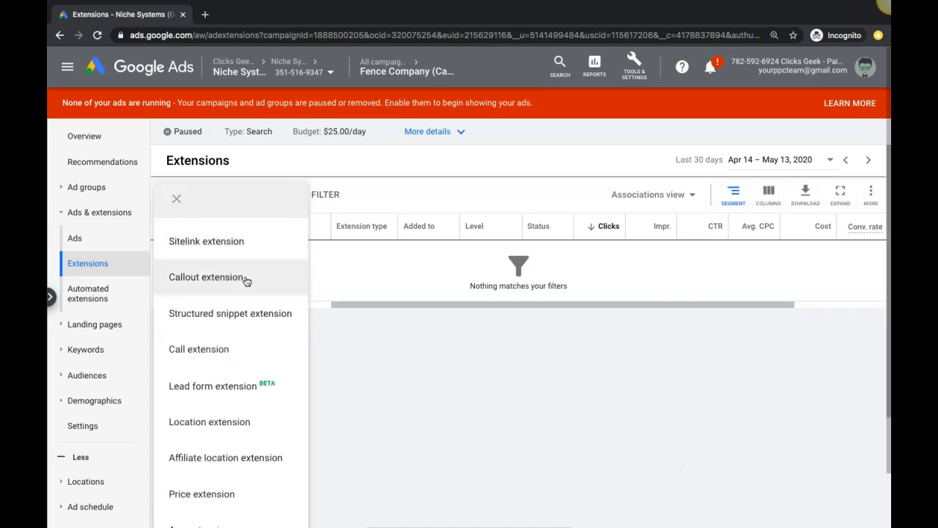
scroll(209, 421, down, 1)
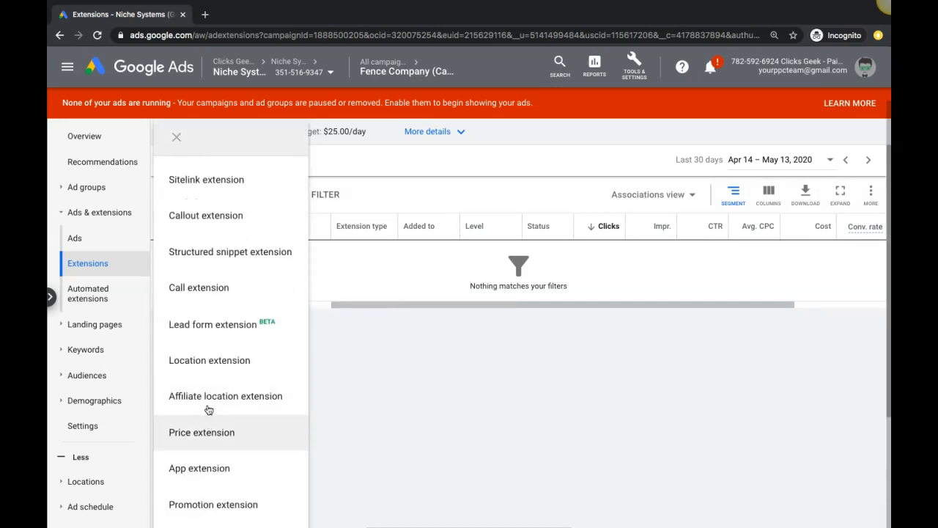
click(213, 411)
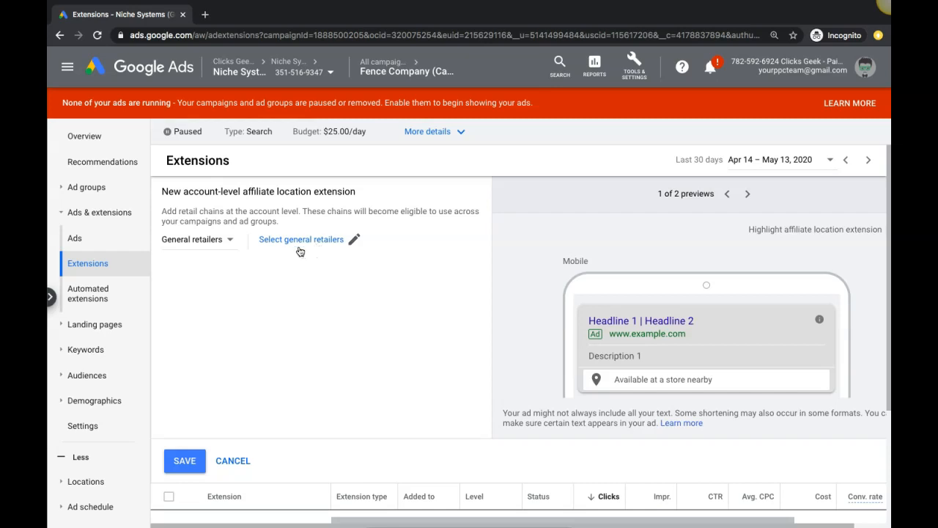
click(296, 245)
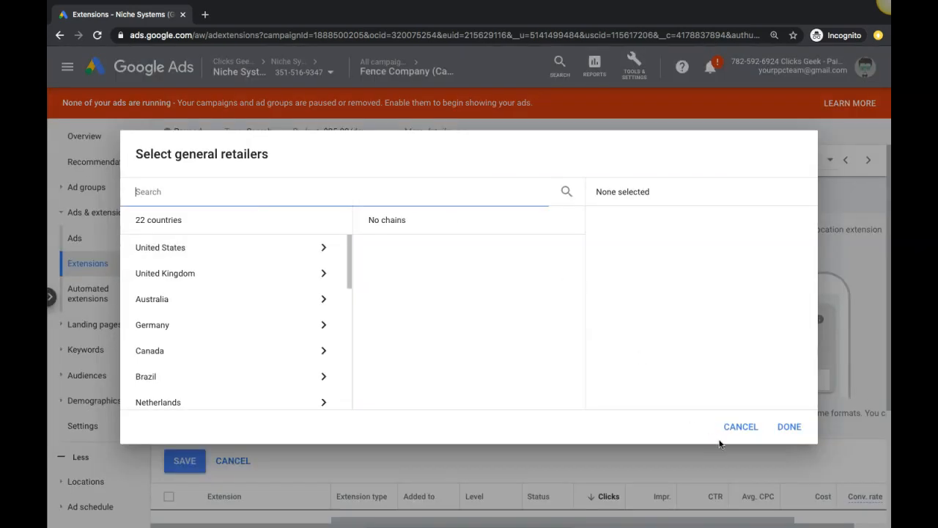
click(738, 426)
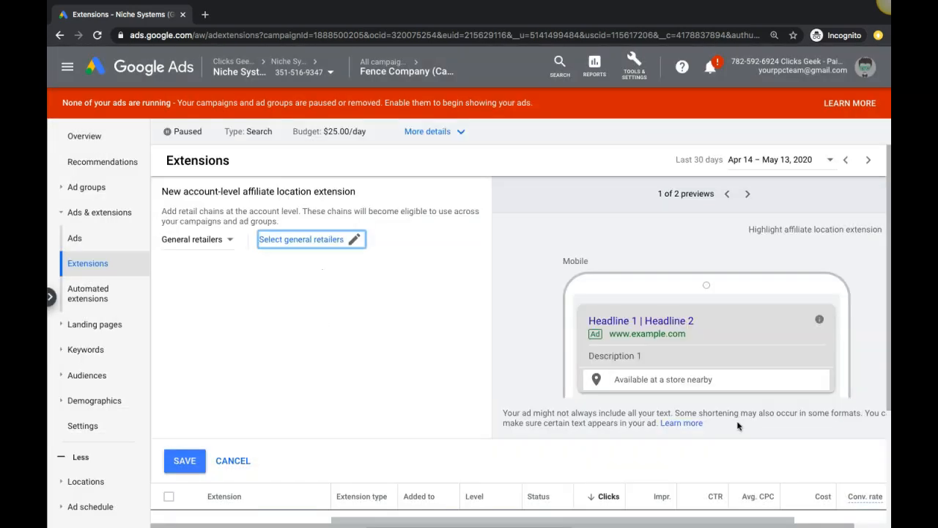
- Switch the affiliate location extension to auto dealers, view the dealer selection, and discard the extension
click(224, 242)
click(204, 284)
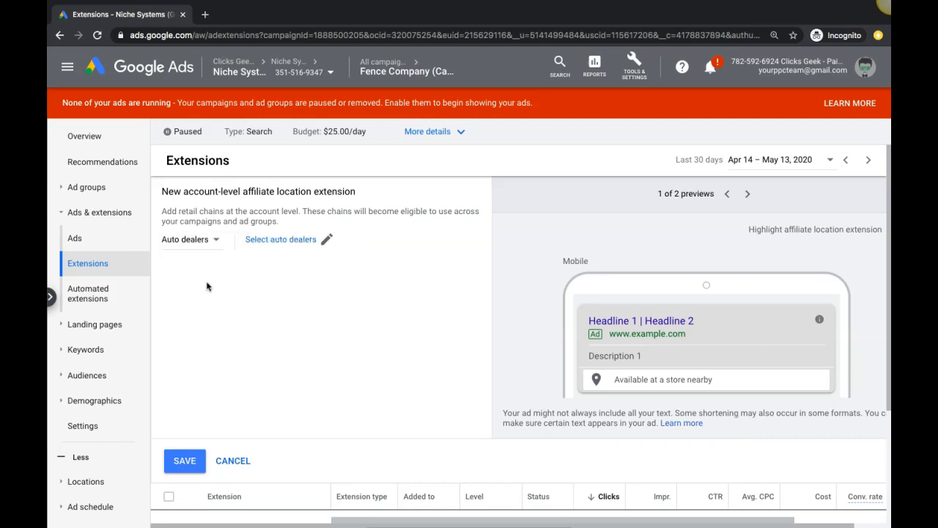
click(298, 241)
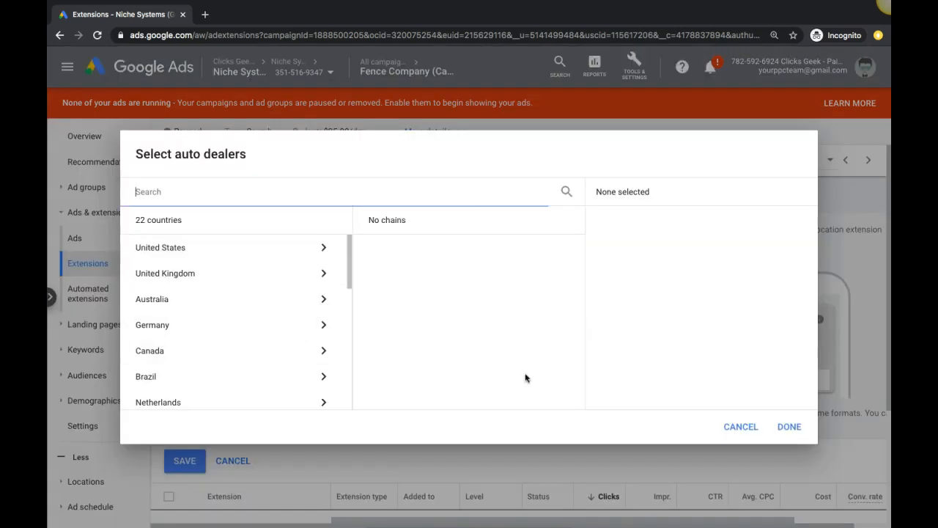
click(747, 433)
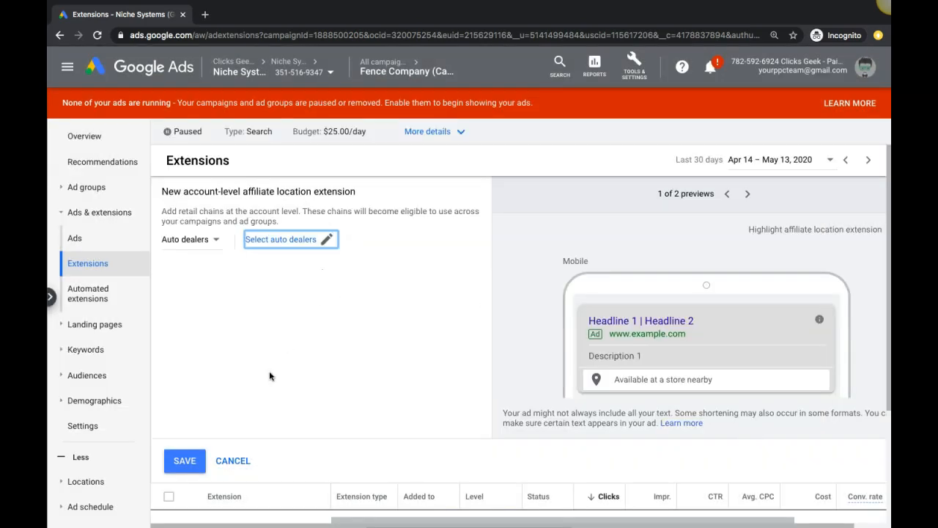
click(239, 462)
- Start a price extension for the Fence Company campaign with type Services and no price qualifier
click(168, 192)
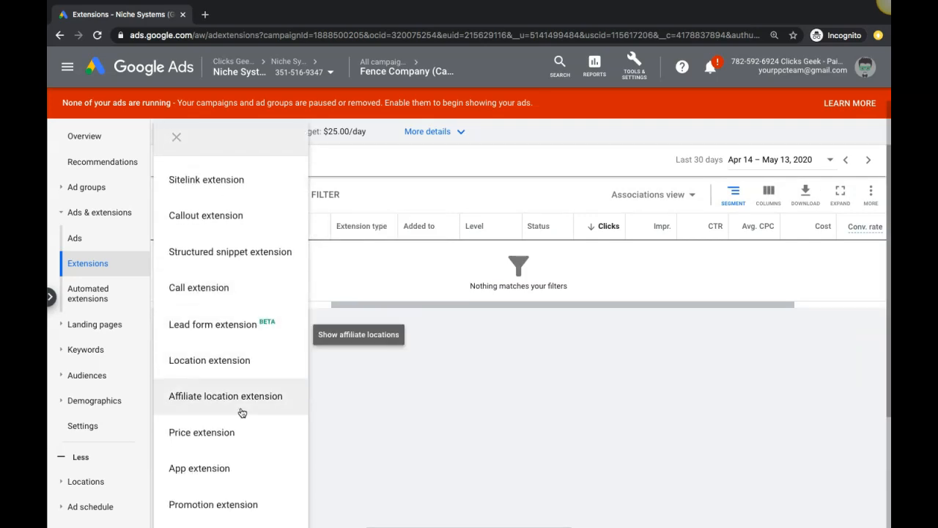
click(215, 445)
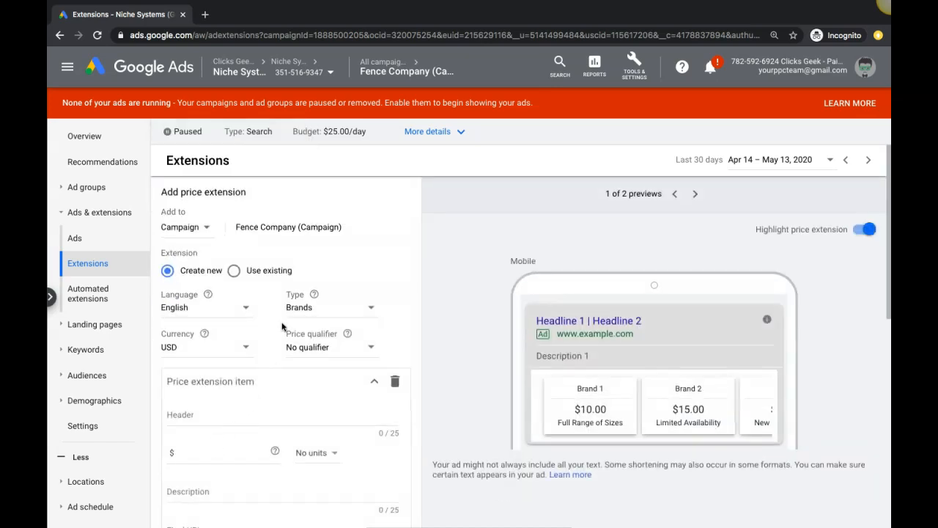
scroll(282, 326, down, 2)
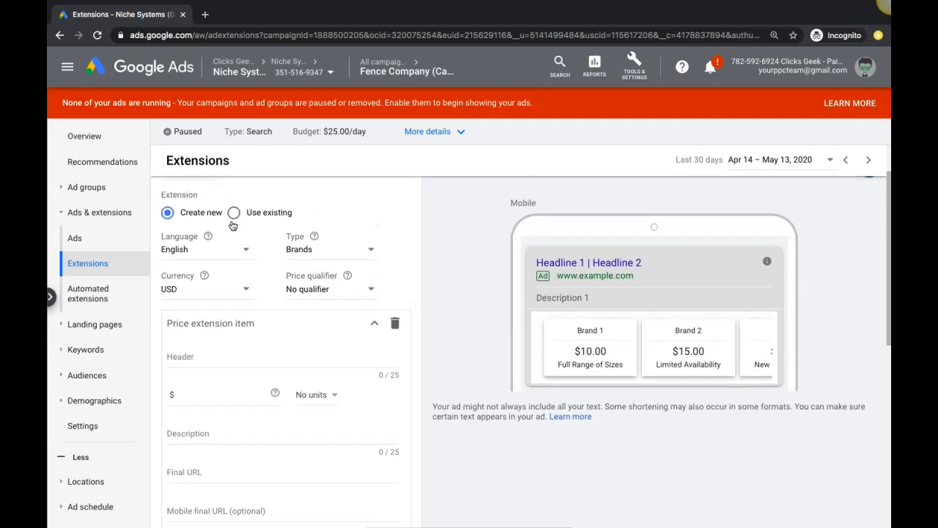
scroll(233, 224, up, 1)
click(370, 307)
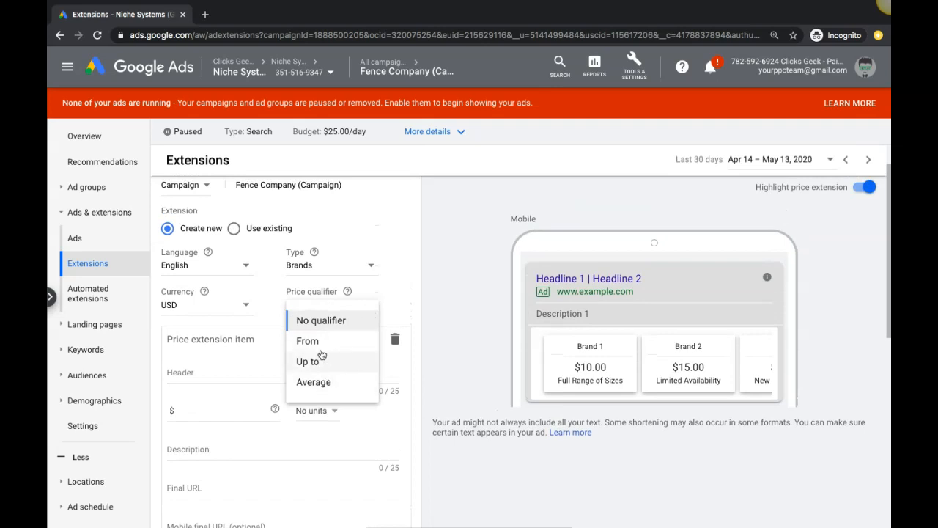
click(369, 268)
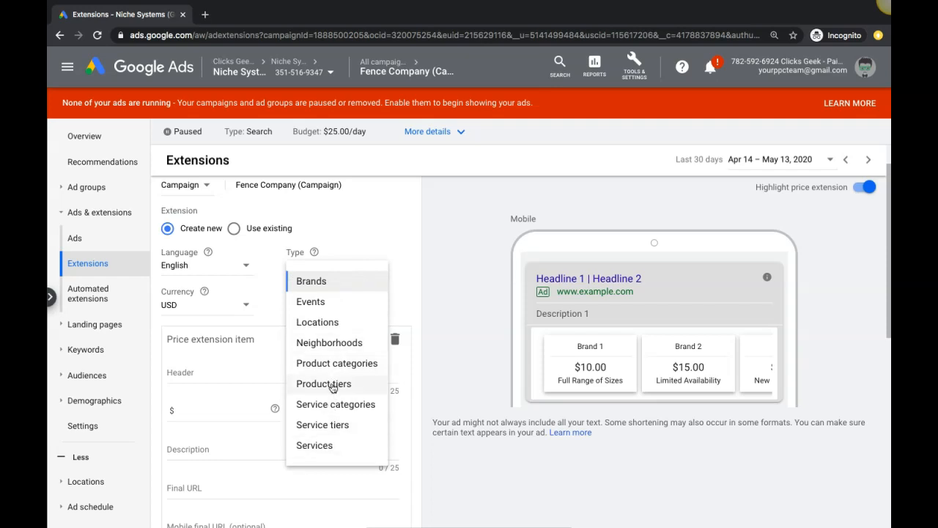
click(310, 447)
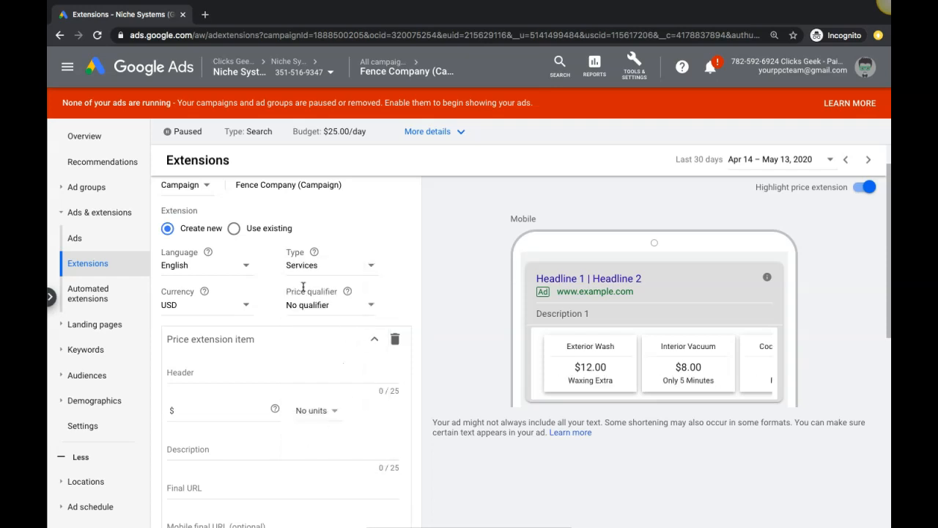
click(369, 305)
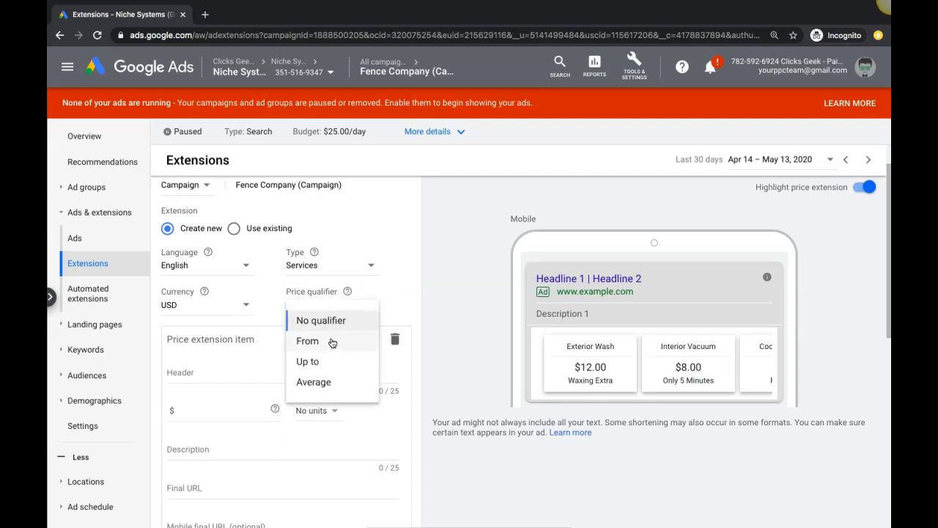
click(329, 322)
- Review the price extension's item fields and additional items, and discard the extension without saving
scroll(225, 378, down, 1)
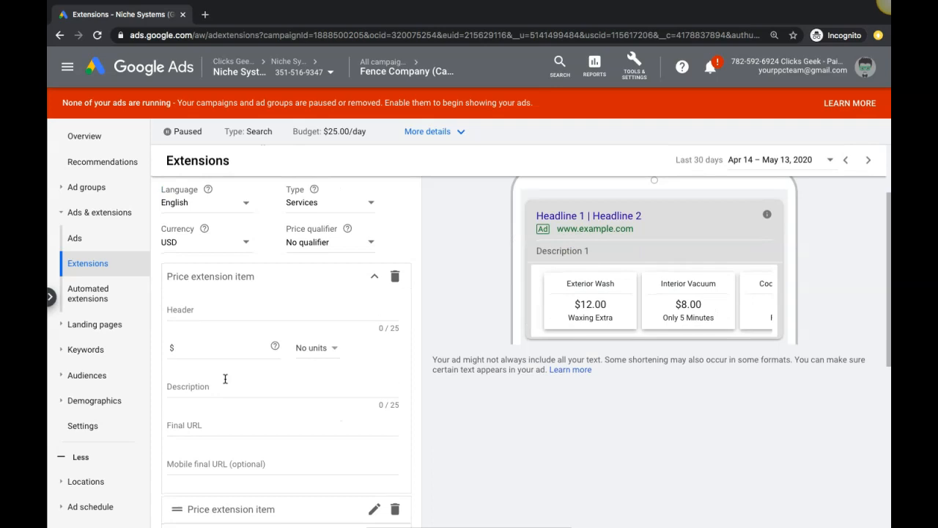
click(189, 314)
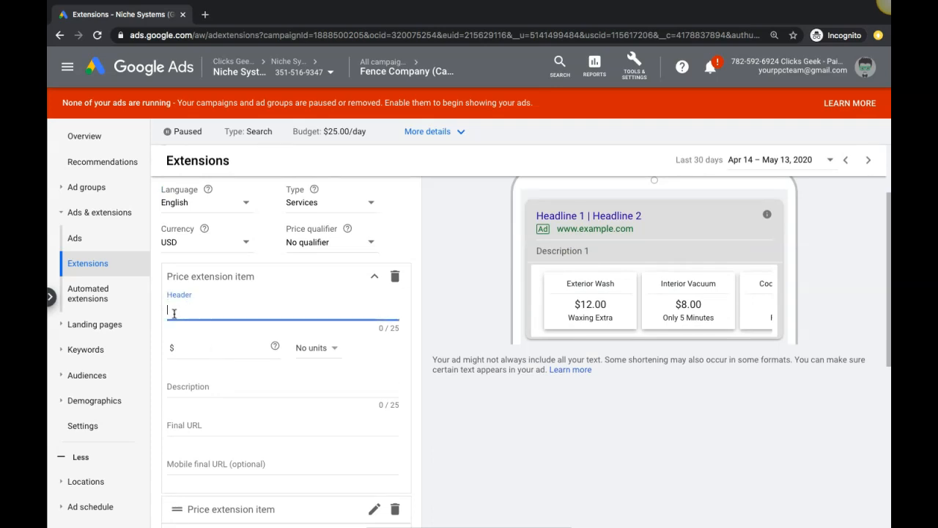
scroll(290, 333, down, 3)
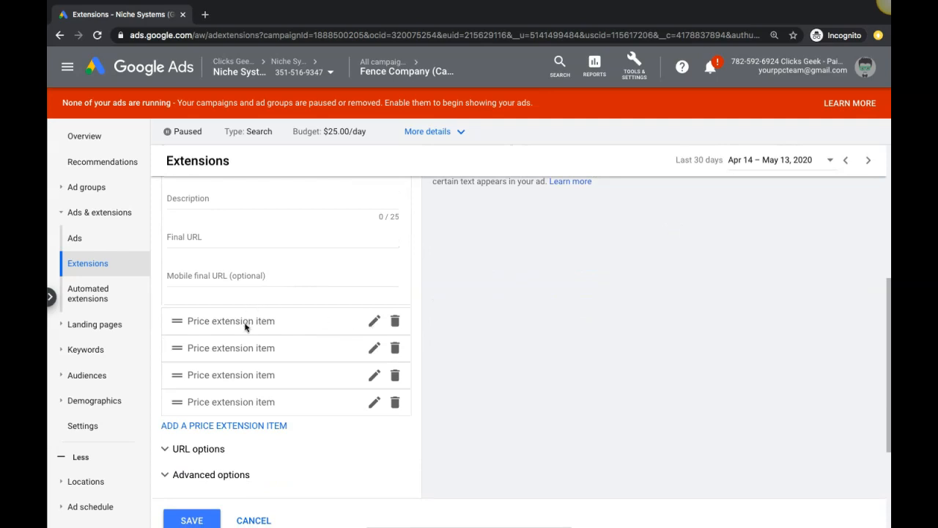
scroll(286, 332, down, 3)
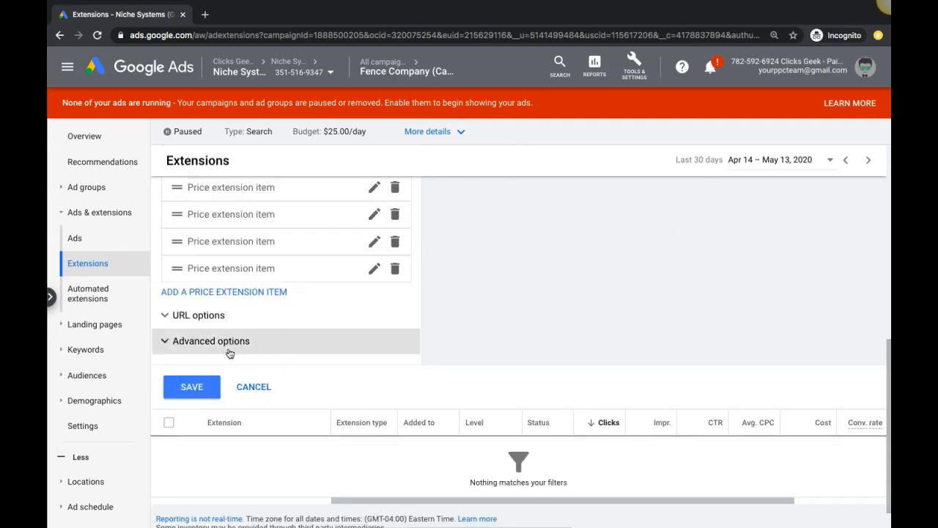
click(253, 387)
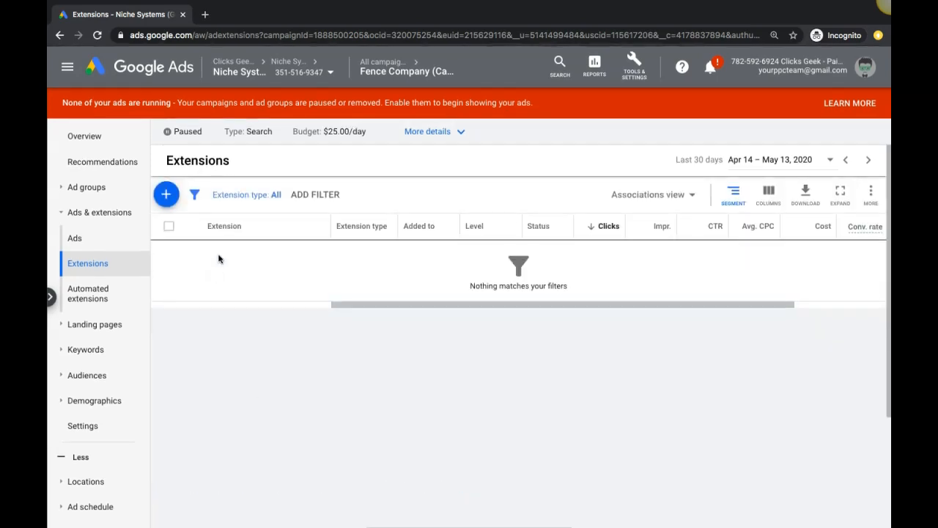
- Start an app extension, review its platform, app lookup and device preference settings, and cancel it
click(179, 198)
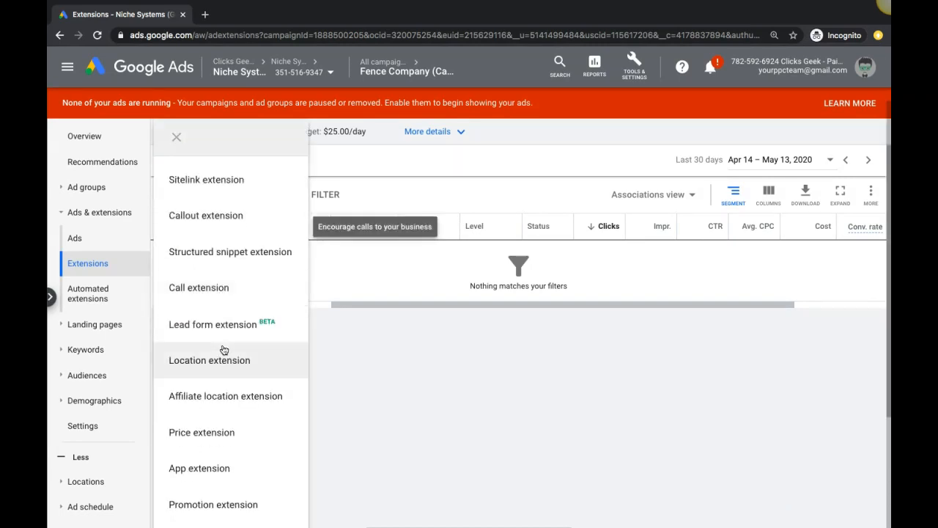
click(199, 482)
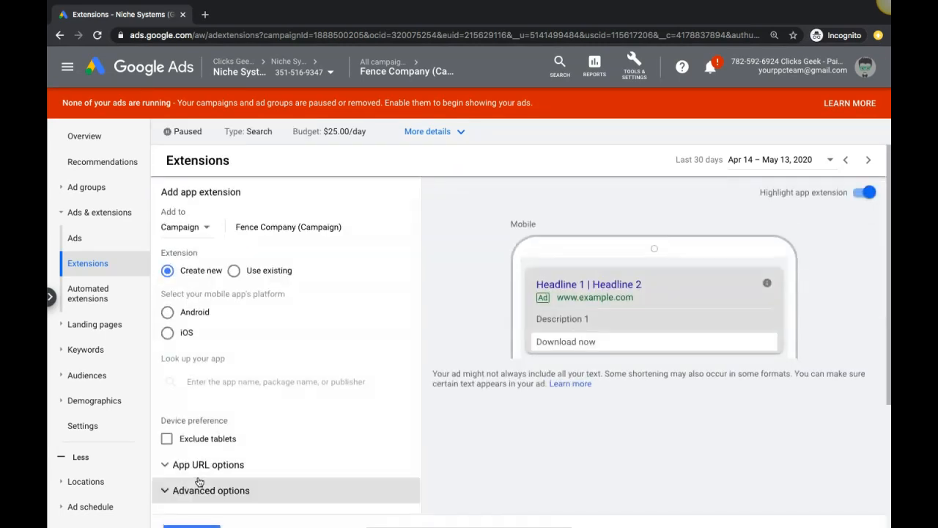
scroll(376, 357, down, 1)
scroll(377, 359, down, 1)
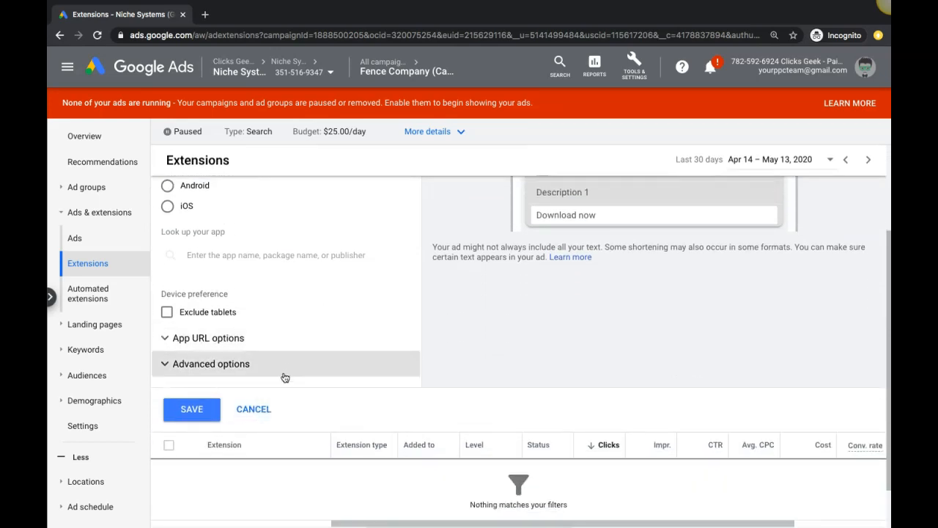
click(263, 411)
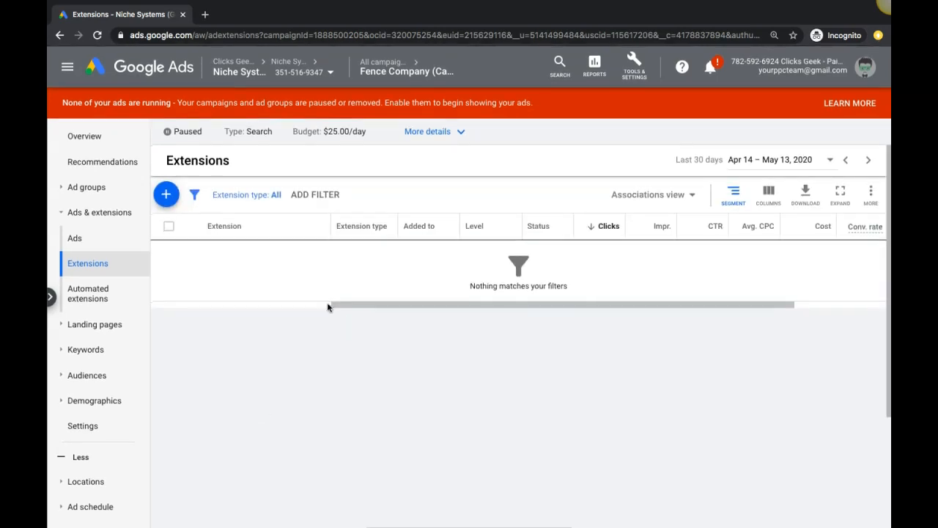
- Start a promotion extension for the campaign and review its occasion, currency, promotion type, item, details and date settings
click(173, 198)
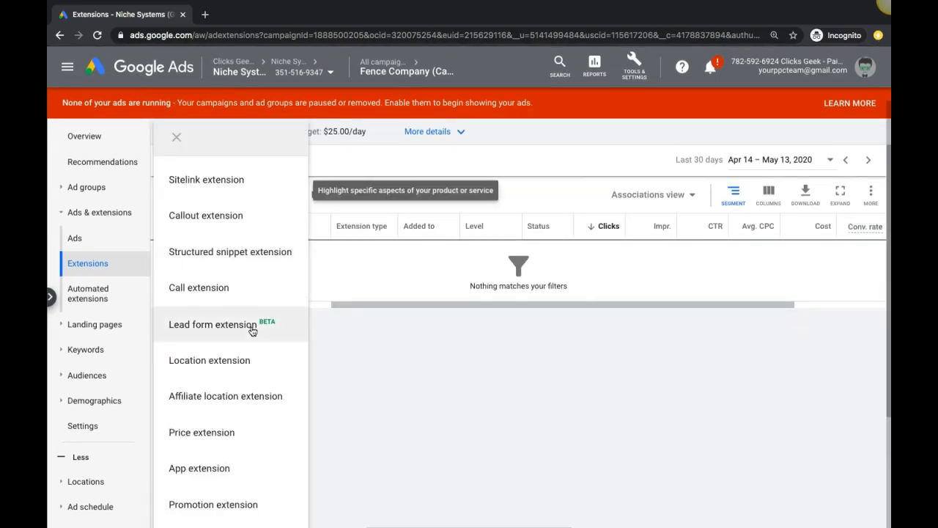
click(213, 506)
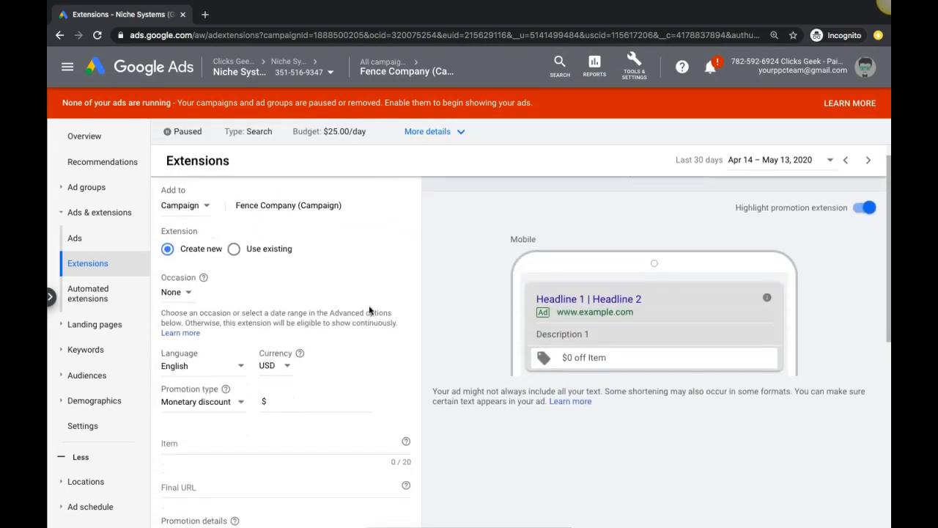
scroll(369, 310, down, 2)
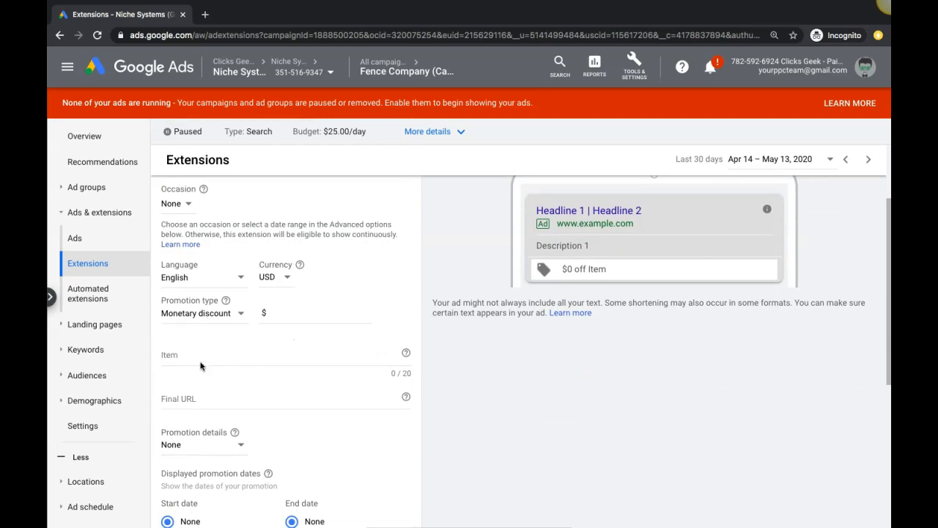
click(287, 278)
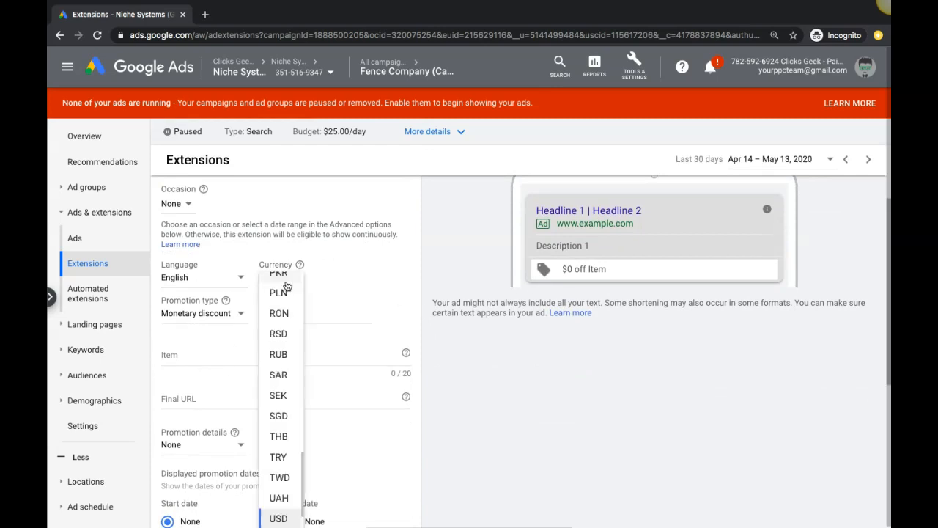
click(316, 316)
scroll(267, 375, down, 2)
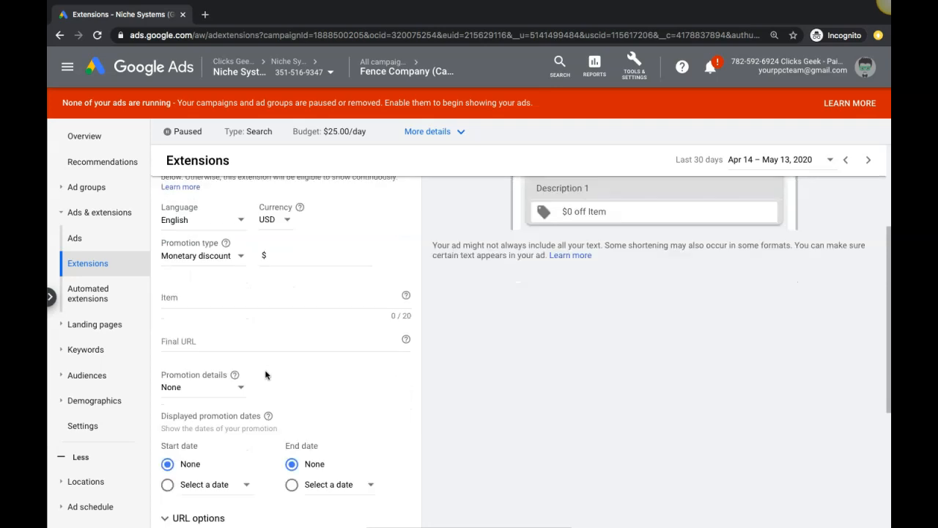
scroll(267, 374, up, 3)
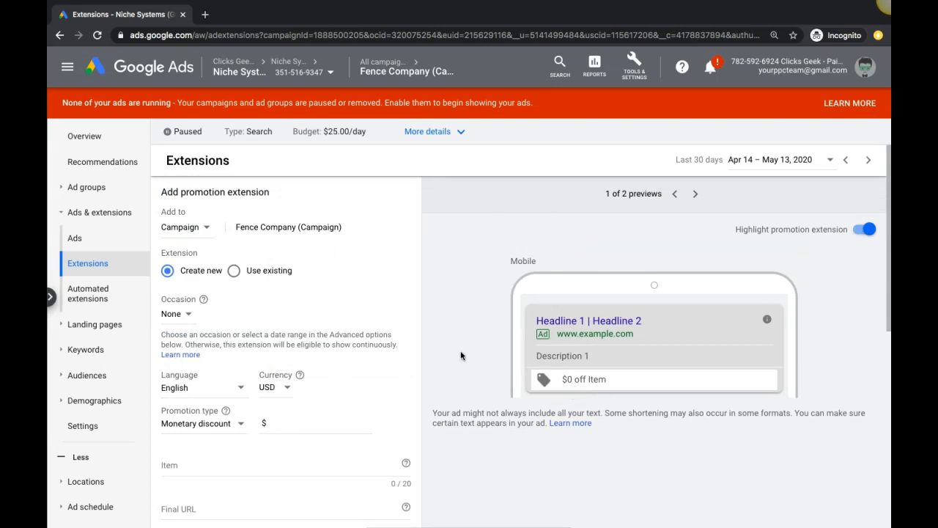
- Set the promotion details to Promo code, review the remaining promotion extension fields, and cancel the extension without saving
scroll(461, 355, down, 4)
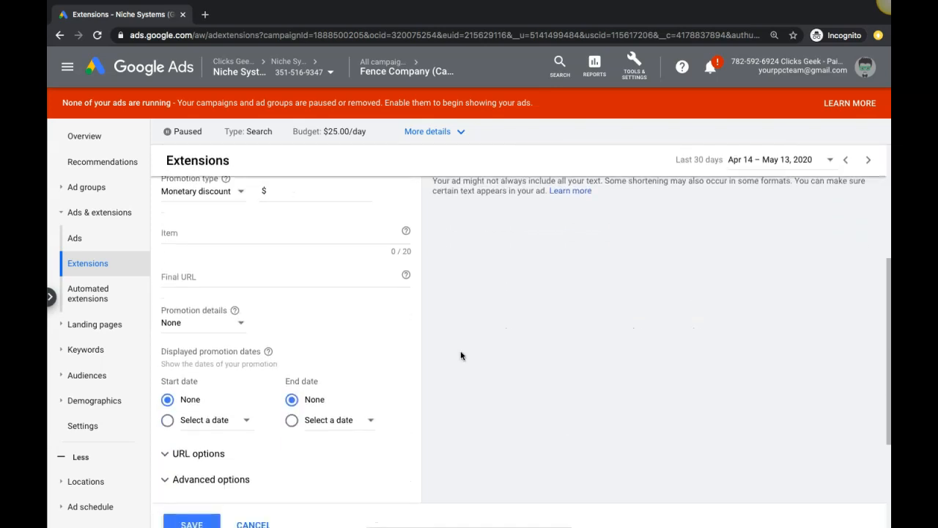
scroll(461, 347, down, 1)
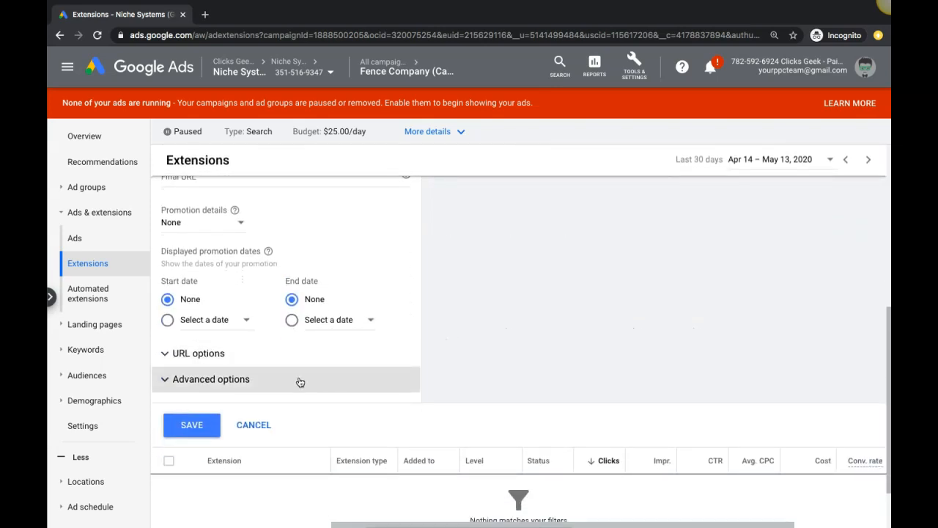
scroll(299, 381, up, 3)
scroll(300, 380, up, 1)
click(240, 392)
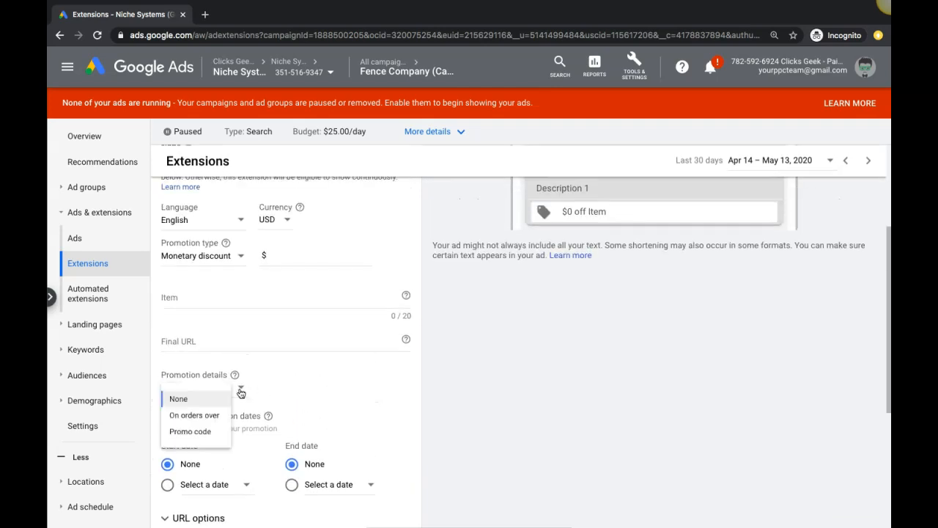
click(215, 444)
scroll(314, 404, up, 2)
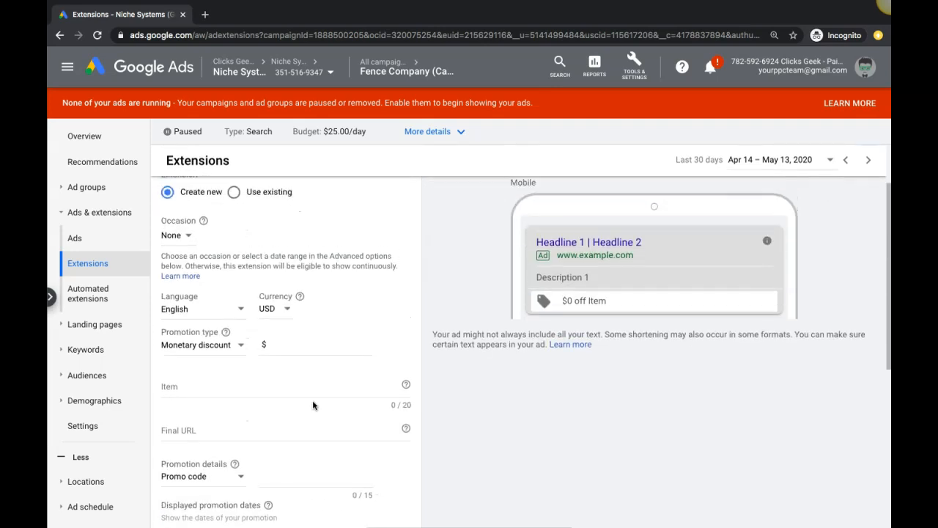
scroll(244, 399, down, 4)
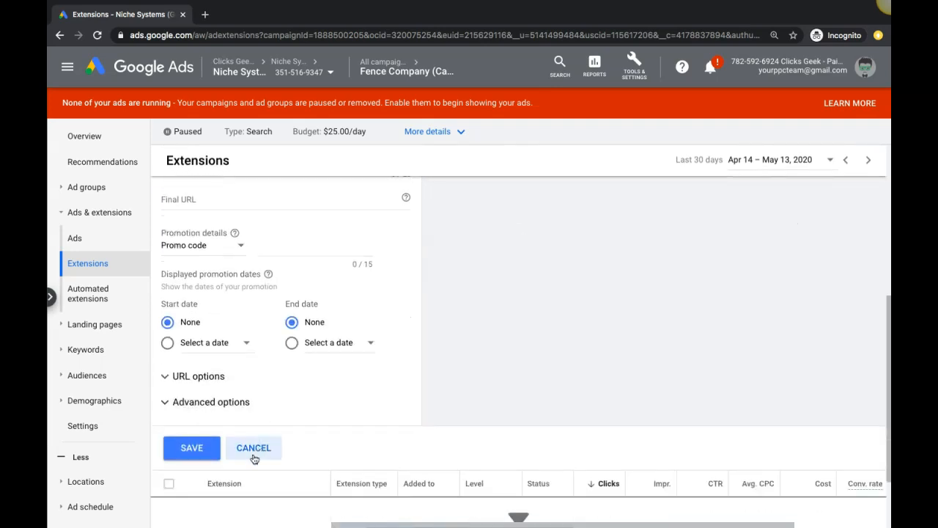
click(253, 459)
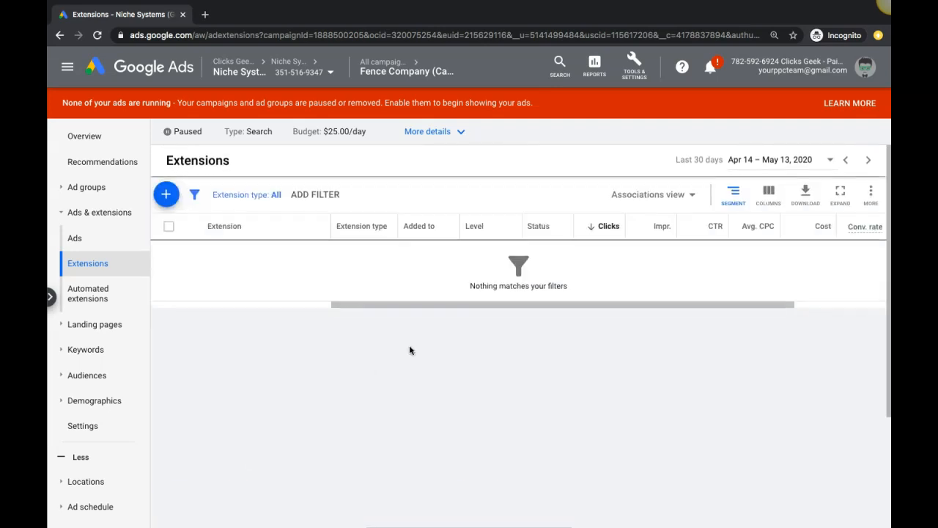
- Open a new sitelink extension for the Fence Company campaign, review its text, description and URL fields, and cancel it
click(166, 195)
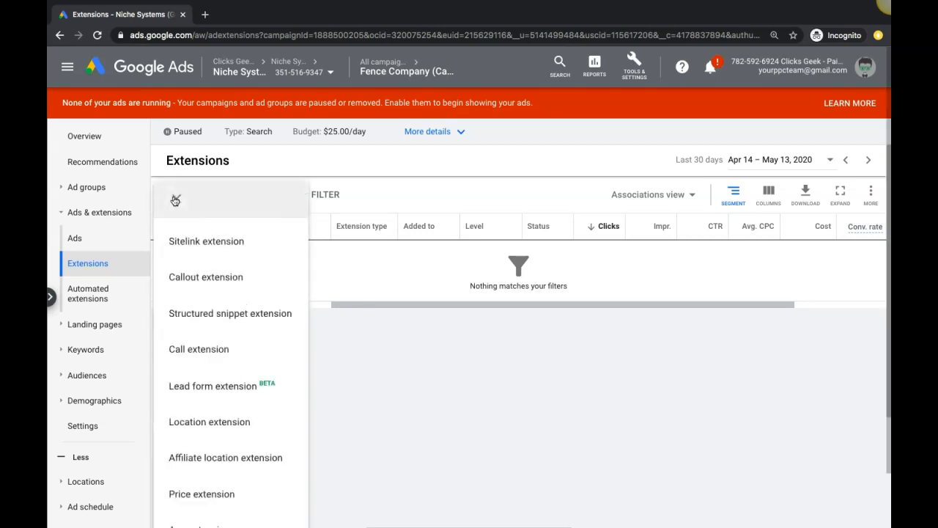
click(215, 244)
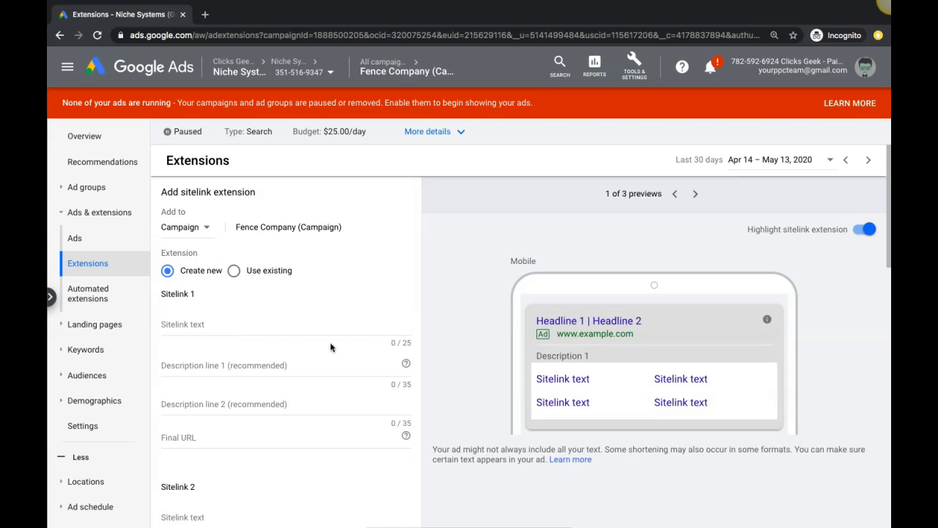
mouse_move(407, 366)
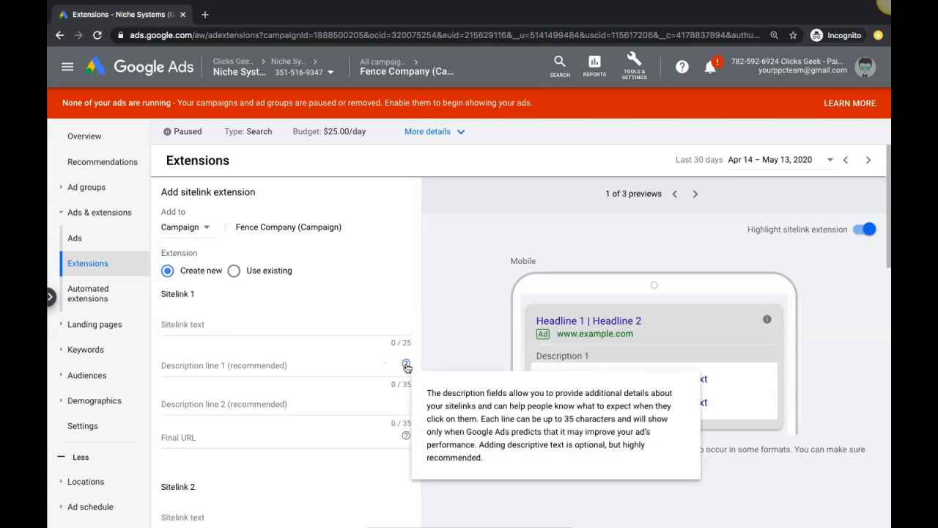
scroll(322, 344, down, 3)
scroll(359, 377, down, 3)
scroll(344, 379, down, 5)
scroll(345, 379, up, 10)
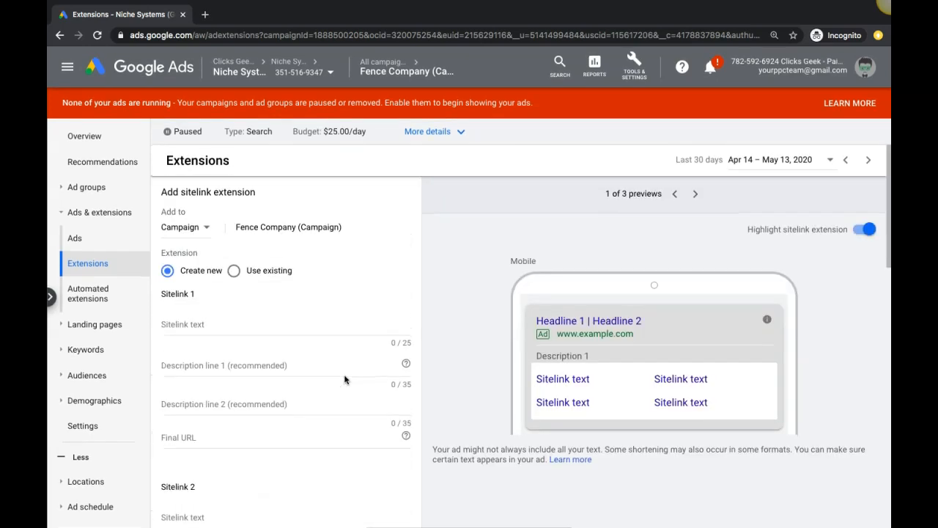
scroll(352, 336, down, 10)
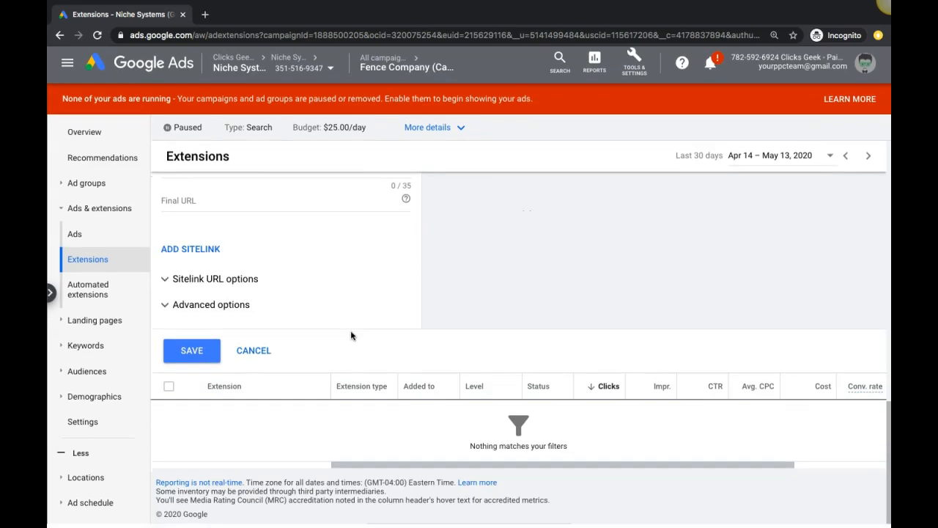
click(255, 353)
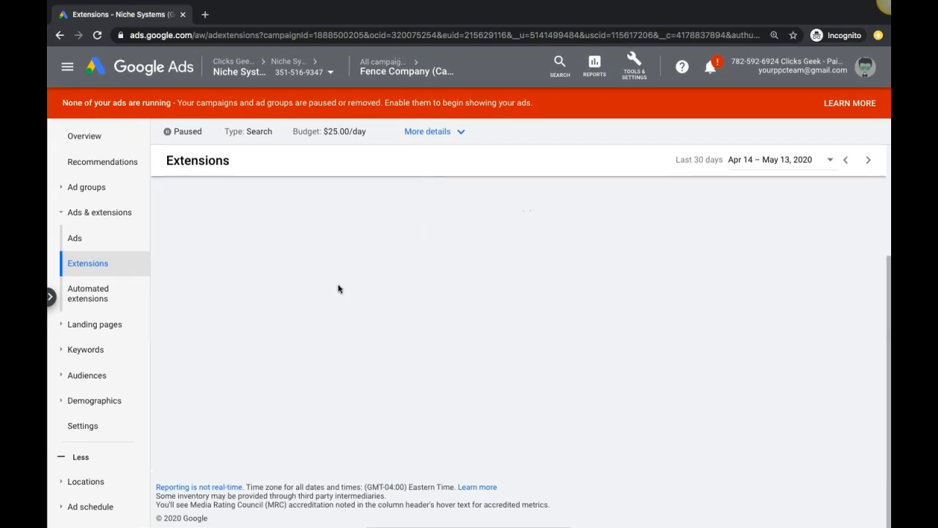
- Review the list of available ad extension types, from sitelink to promotion, and close it without choosing one
click(170, 192)
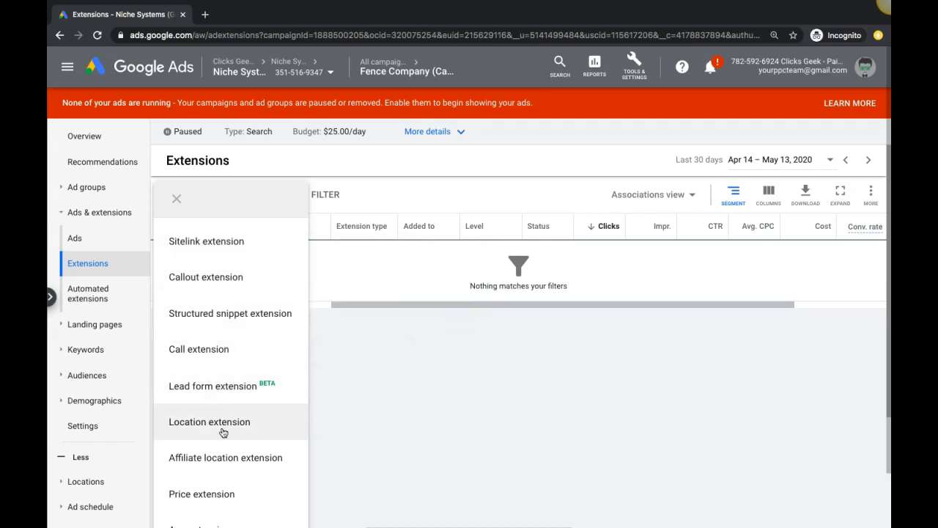
scroll(223, 432, down, 1)
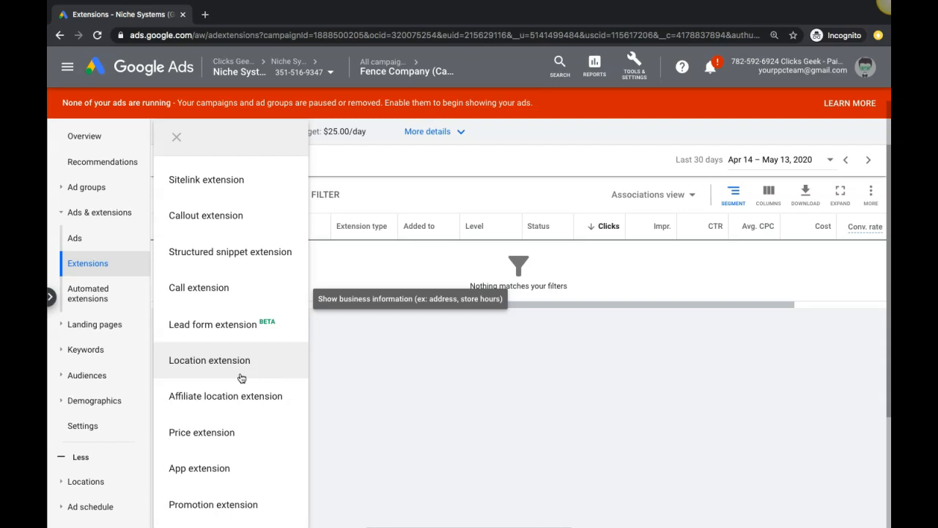
scroll(247, 337, up, 1)
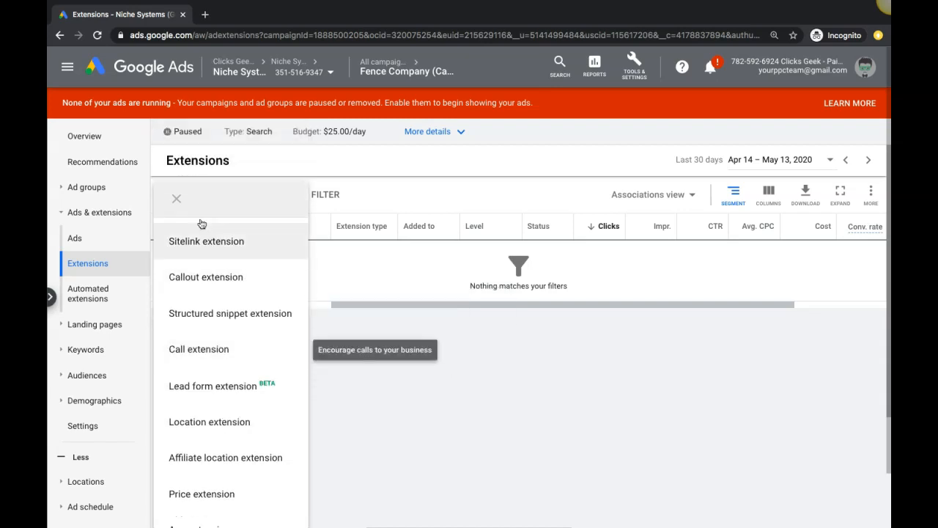
click(176, 198)
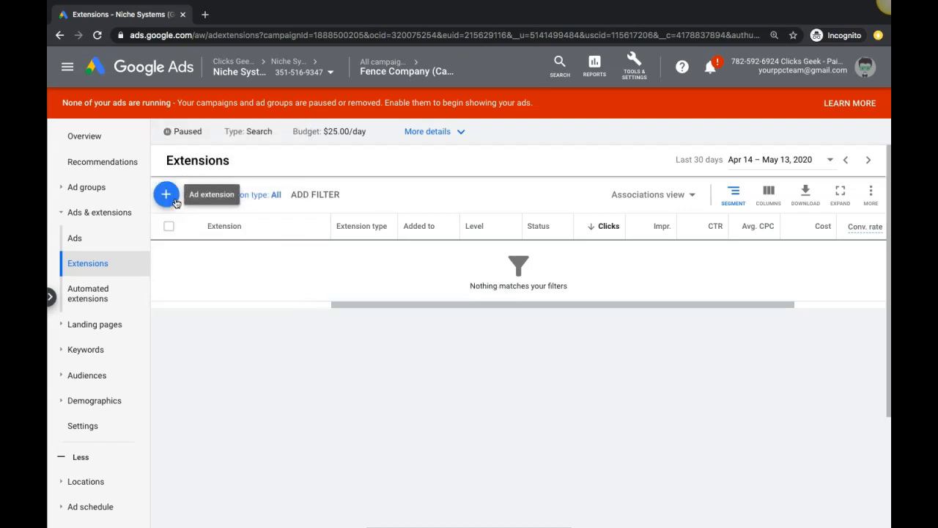